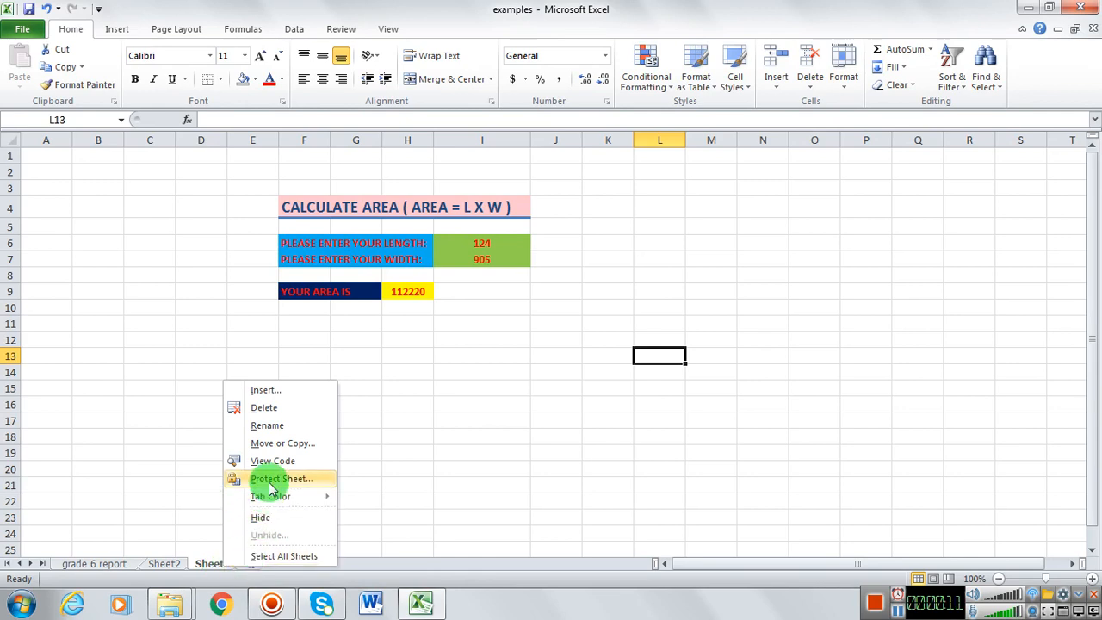
Step: Rename the worksheet holding the area calculator as AREA
{"action": "left_click", "coordinate": [269, 427]}
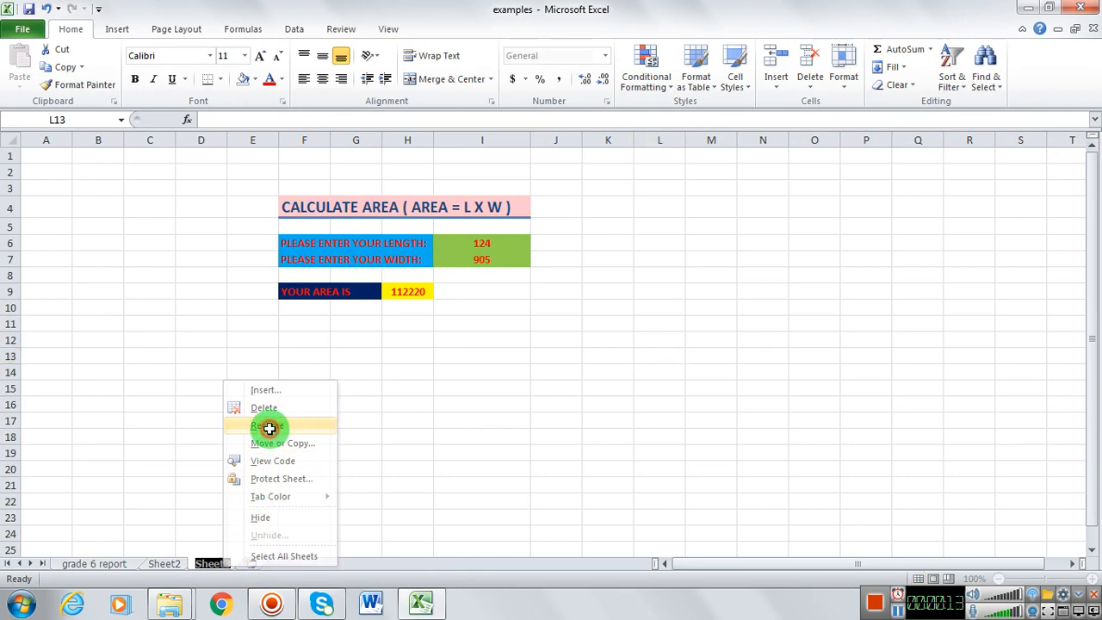
{"action": "type", "text": "AREA"}
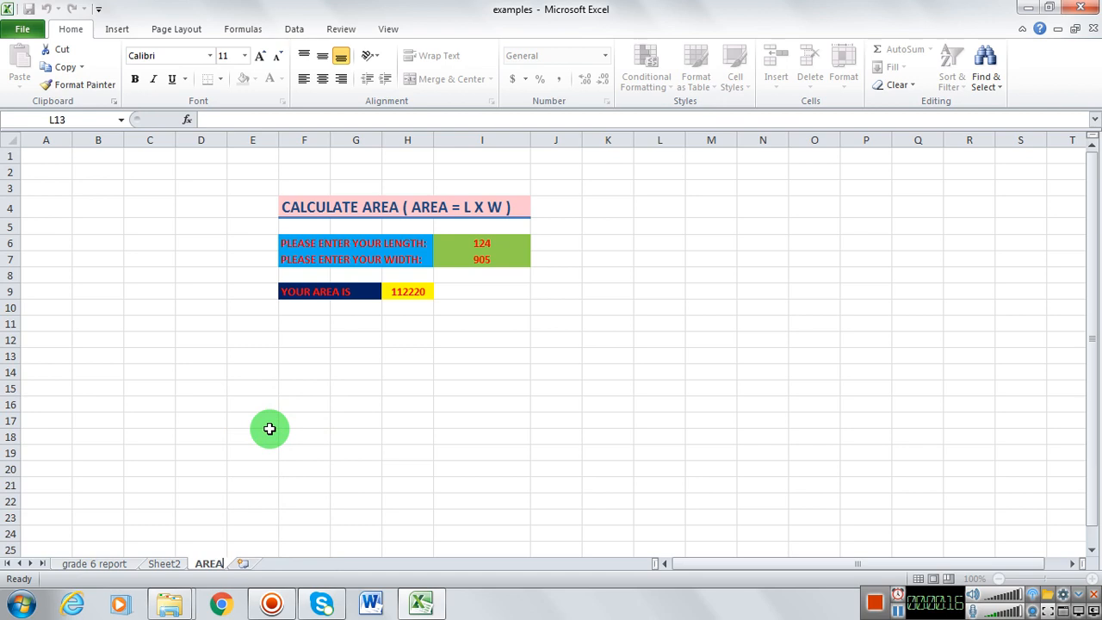
{"action": "key", "text": "Return"}
{"action": "left_click", "coordinate": [342, 451]}
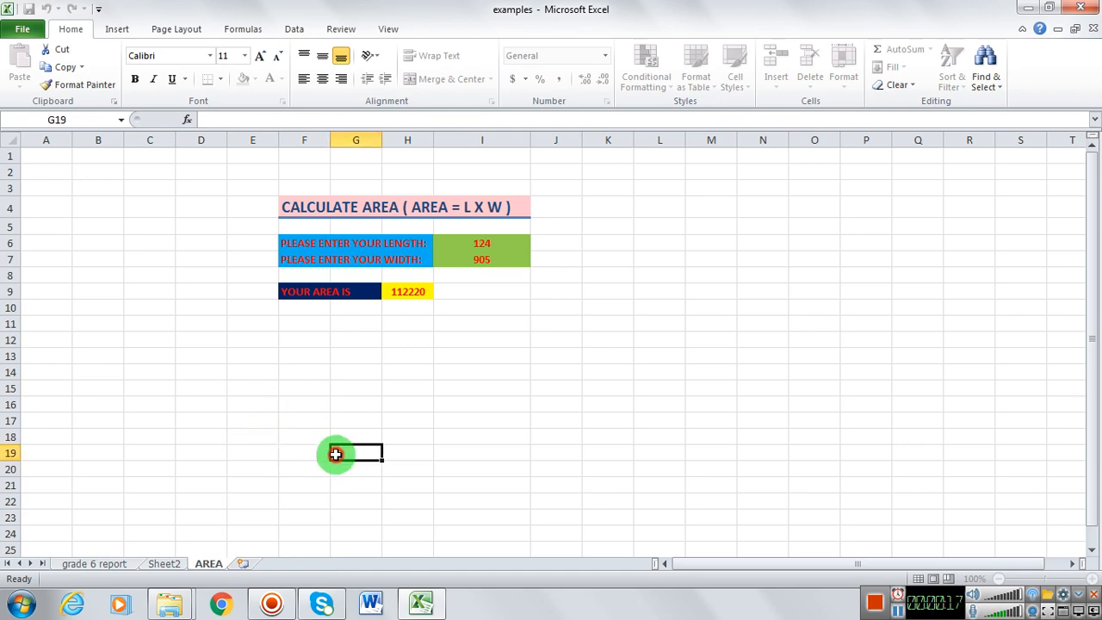
Step: Look through the grade 6 report, AREA and Sheet2 worksheets
{"action": "left_click", "coordinate": [110, 564]}
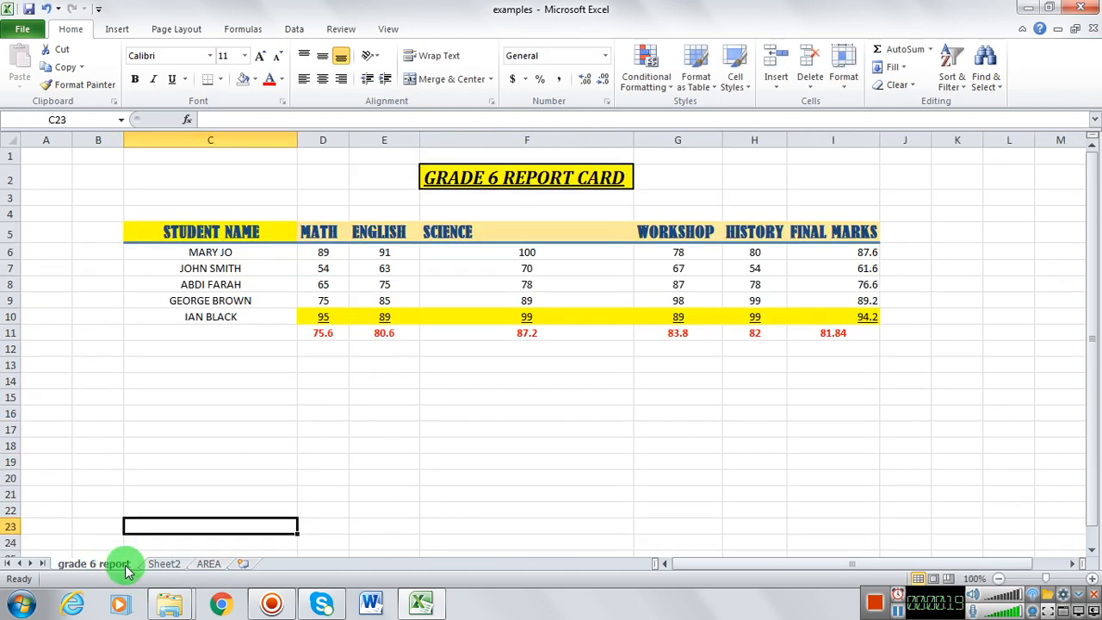
{"action": "left_click", "coordinate": [209, 564]}
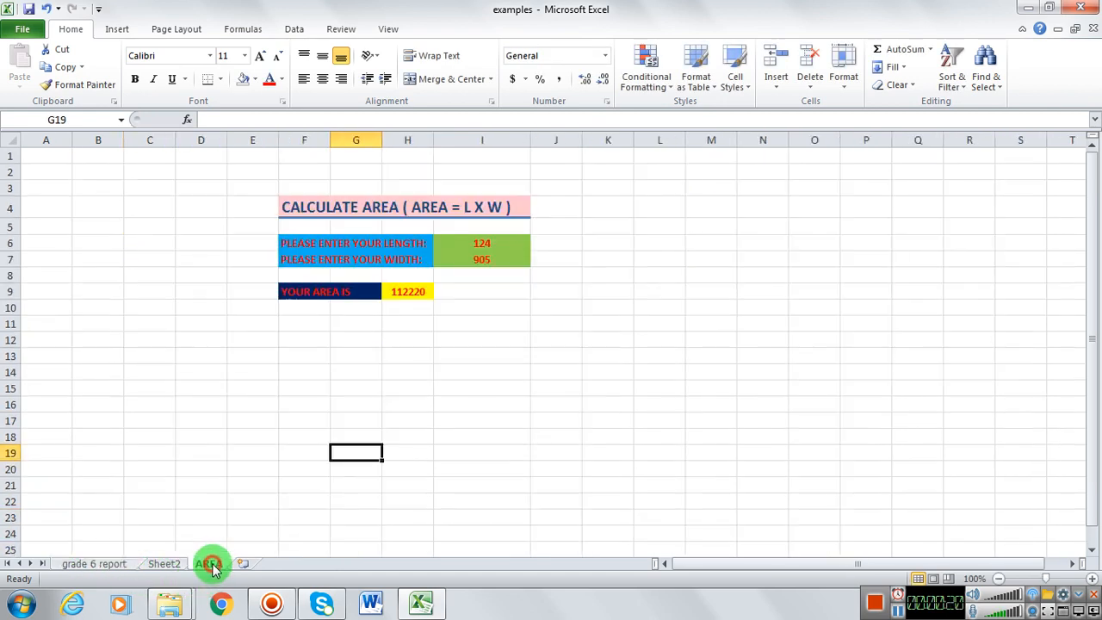
{"action": "left_click", "coordinate": [161, 565]}
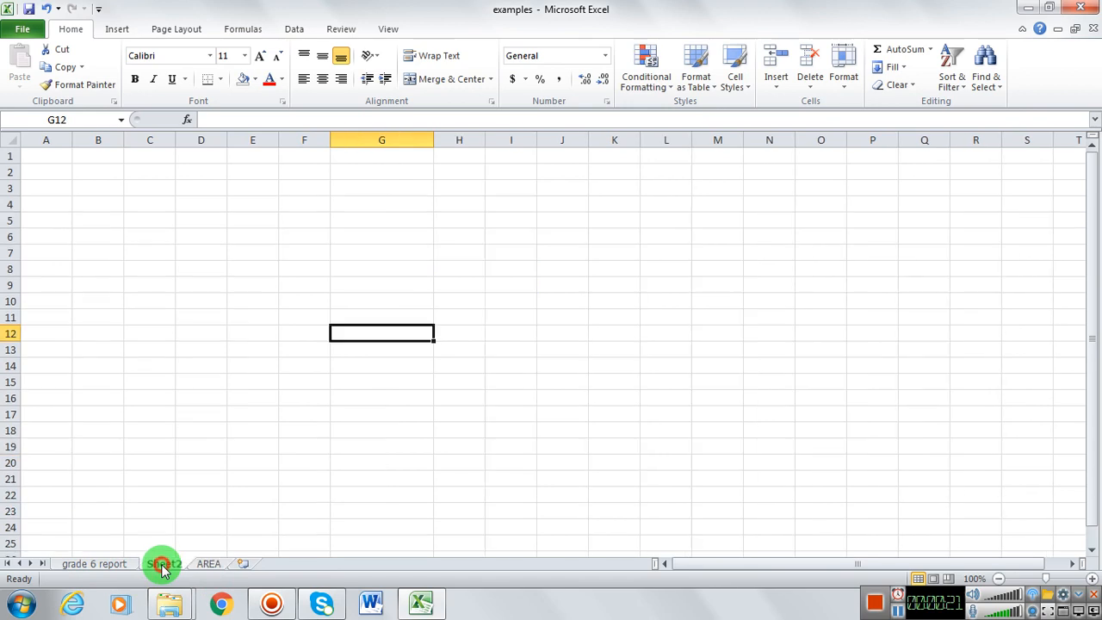
Step: Add three new worksheets after AREA and delete the last one added
{"action": "left_click", "coordinate": [245, 565]}
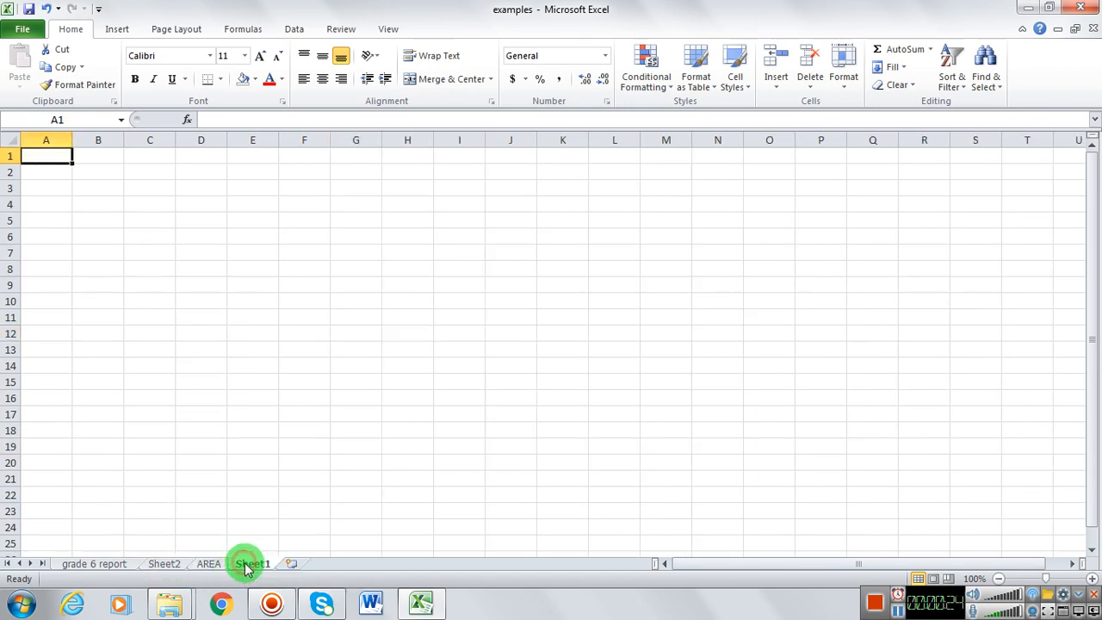
{"action": "left_click", "coordinate": [293, 565]}
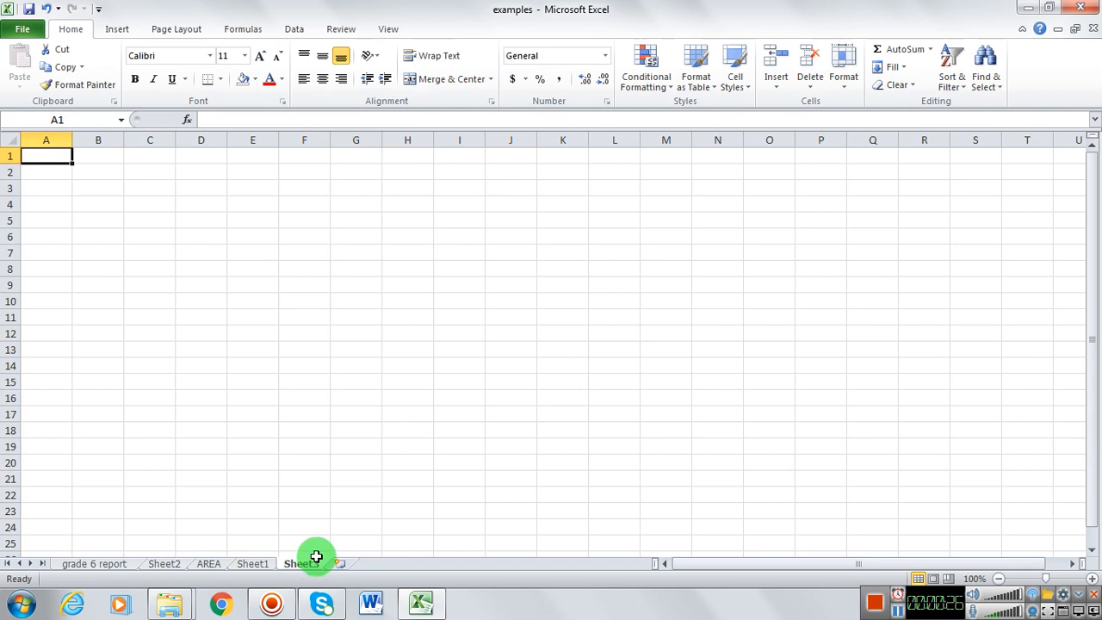
{"action": "left_click", "coordinate": [339, 564]}
{"action": "right_click", "coordinate": [334, 569]}
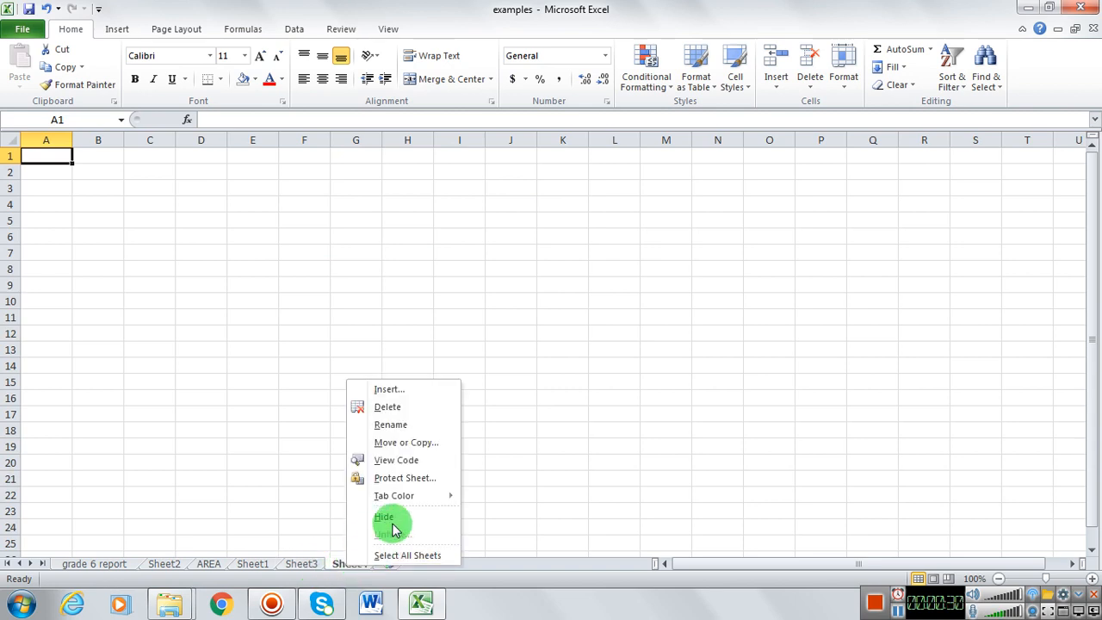
{"action": "left_click", "coordinate": [405, 408]}
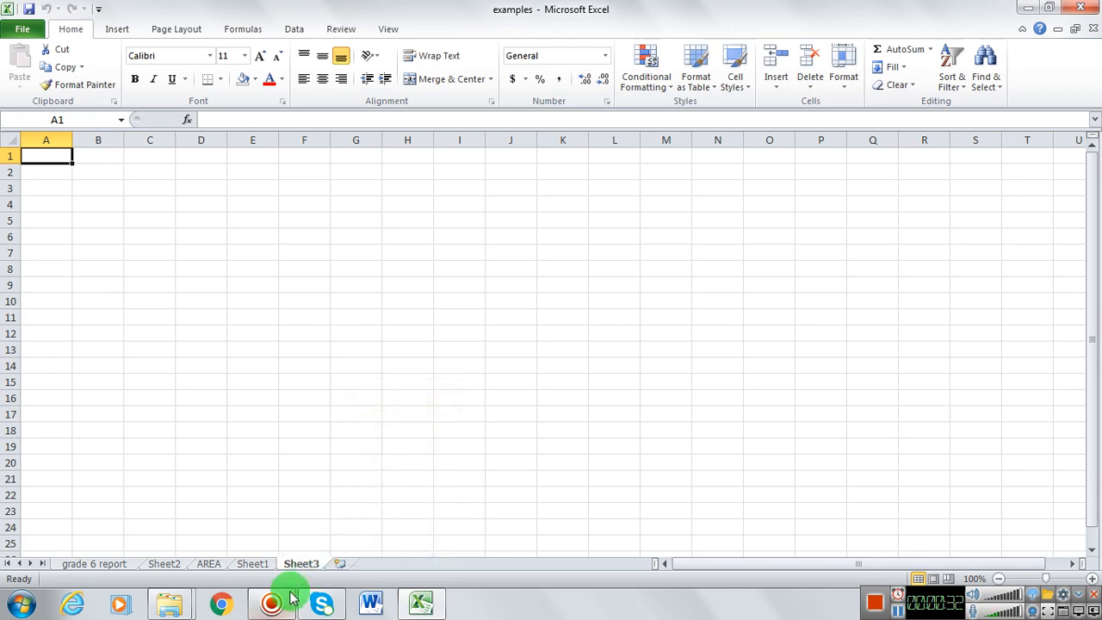
Step: On Sheet2, enter ABC COMPANY in cell G4 and SALES in cell G3 above it
{"action": "left_click", "coordinate": [165, 565]}
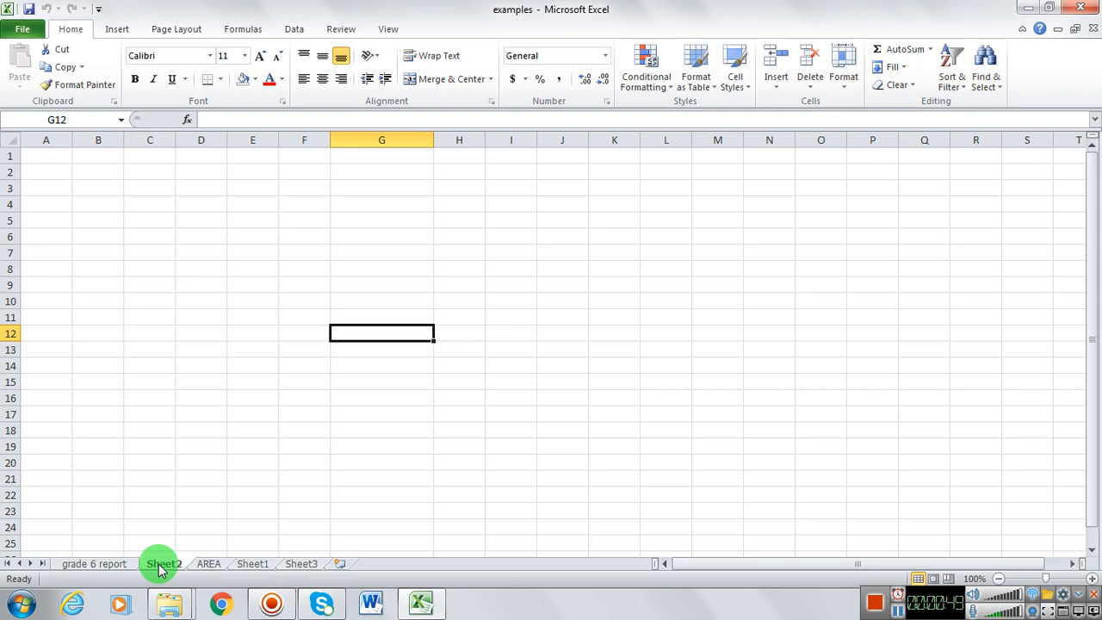
{"action": "left_click", "coordinate": [311, 209]}
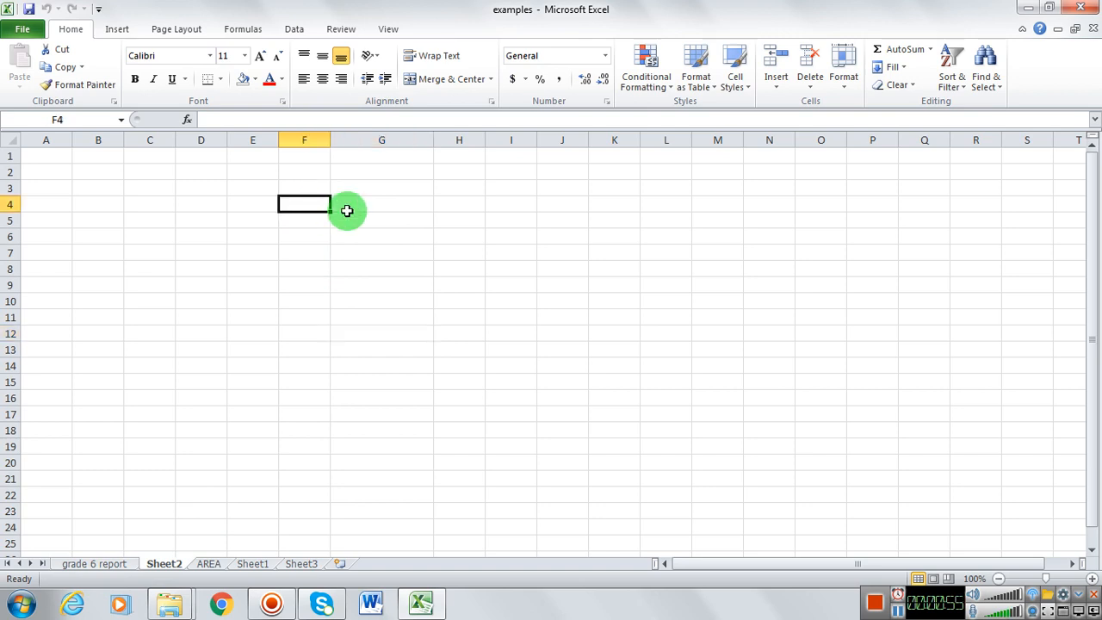
{"action": "left_click", "coordinate": [383, 209]}
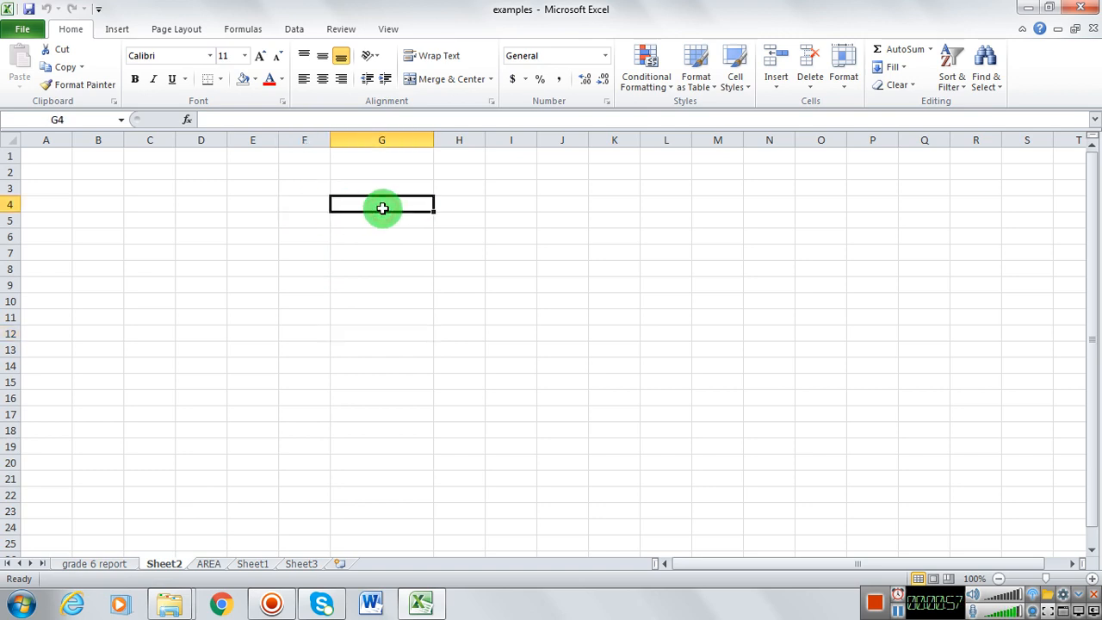
{"action": "type", "text": "abc"}
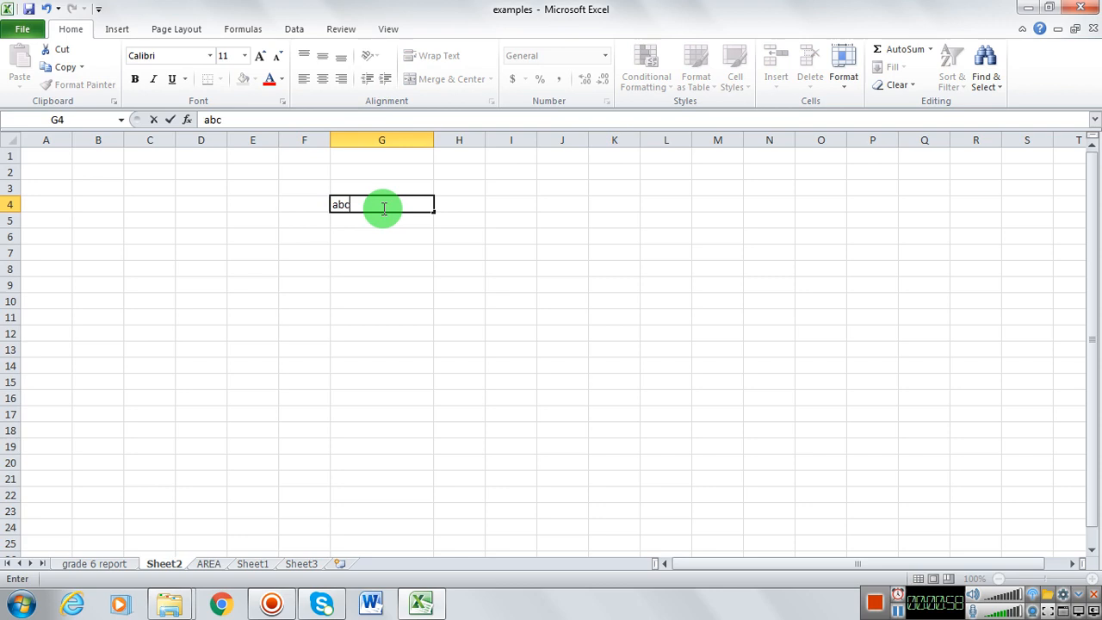
{"action": "key", "text": "BackSpace"}
{"action": "key", "text": "BackSpace"}
{"action": "key", "text": "BackSpace"}
{"action": "type", "text": "ABC COMPANY"}
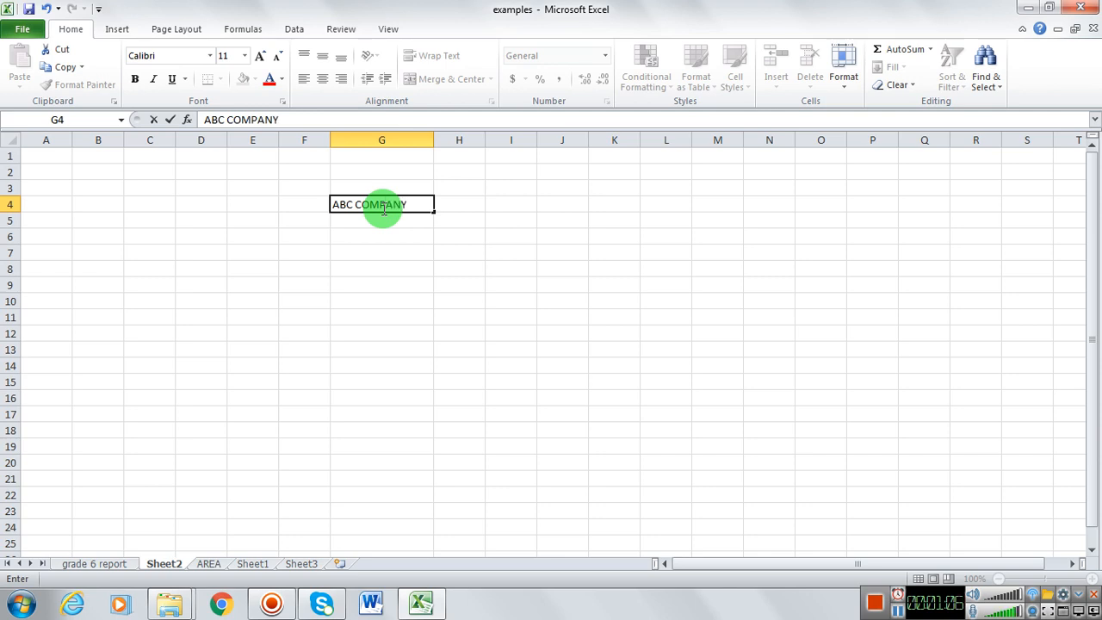
{"action": "key", "text": "Up"}
{"action": "type", "text": "SALES"}
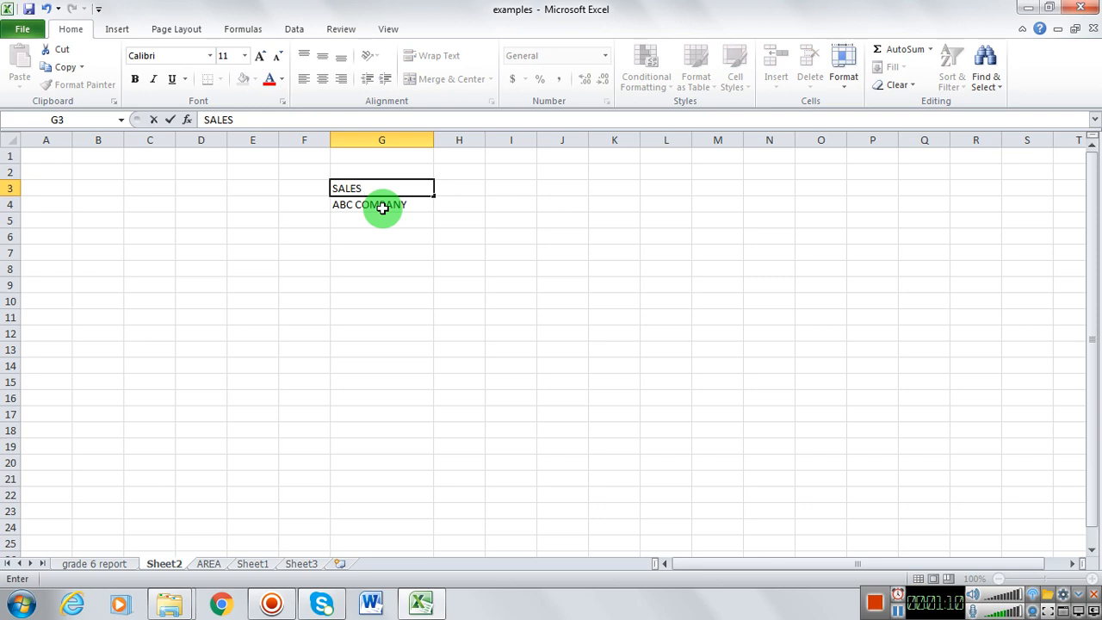
Step: Centre the SALES and ABC COMPANY headings horizontally in cells G3 and G4
{"action": "left_click", "coordinate": [402, 187]}
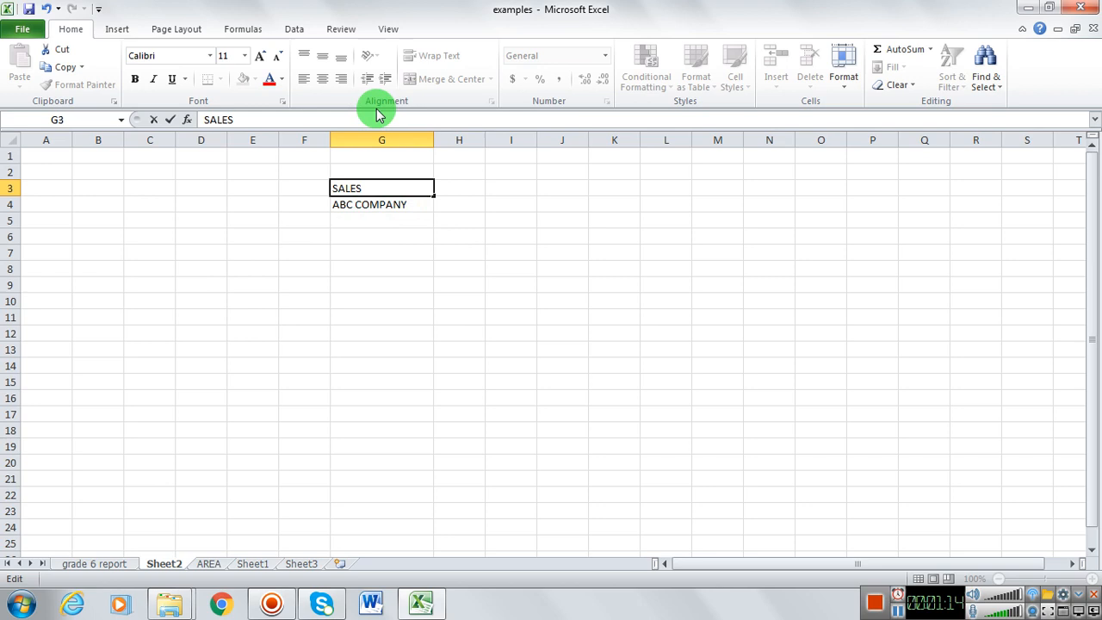
{"action": "left_click", "coordinate": [317, 79]}
{"action": "left_click", "coordinate": [369, 196]}
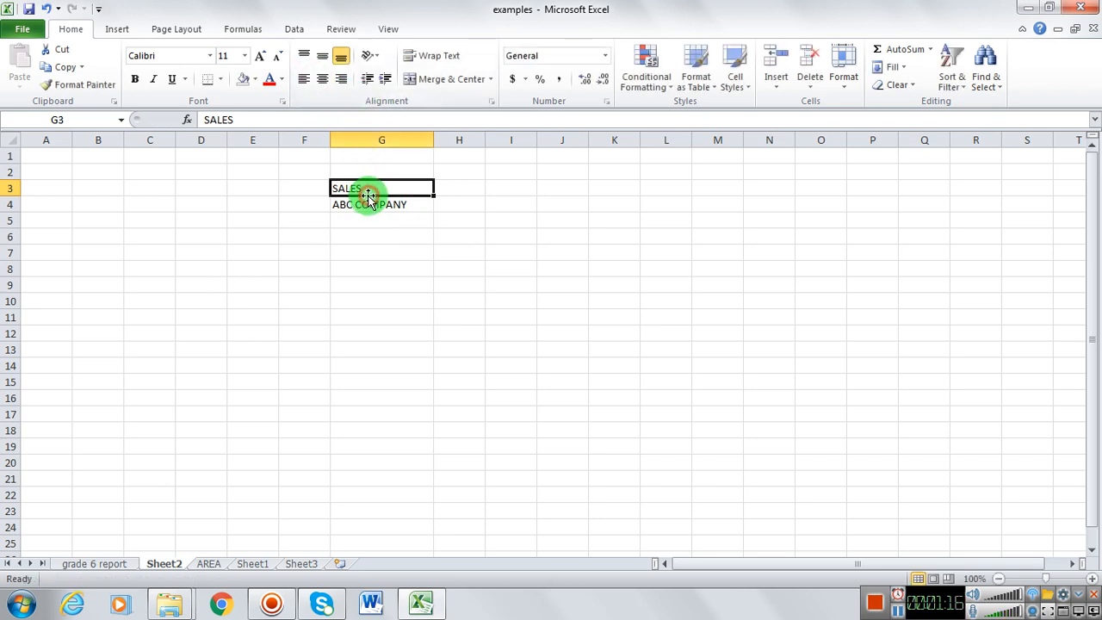
{"action": "left_click", "coordinate": [322, 78]}
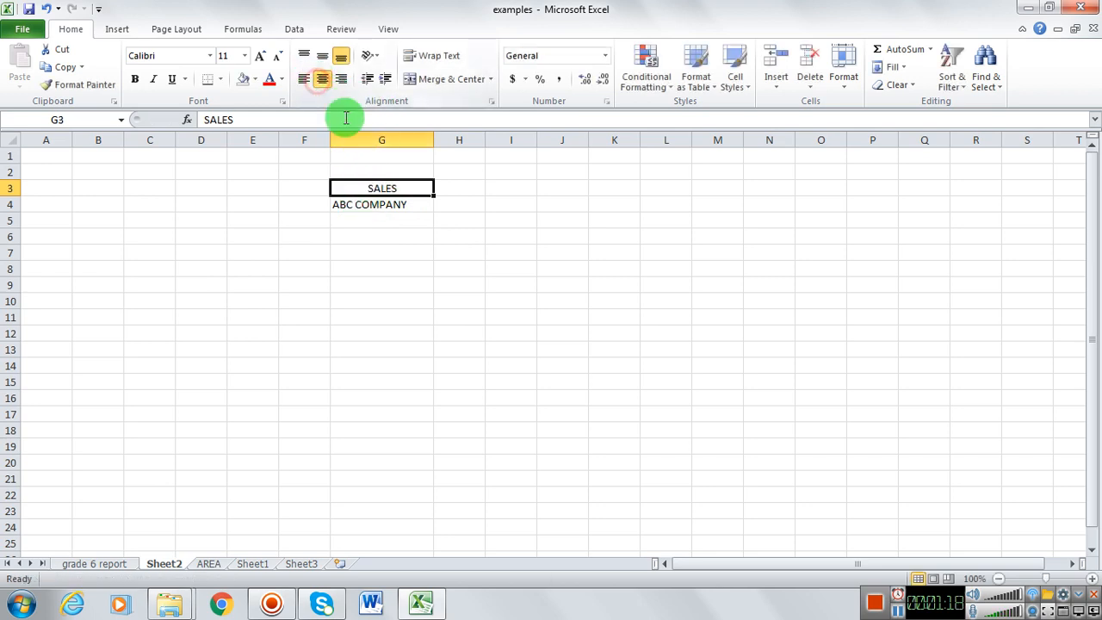
{"action": "left_click", "coordinate": [365, 207]}
{"action": "left_click", "coordinate": [322, 79]}
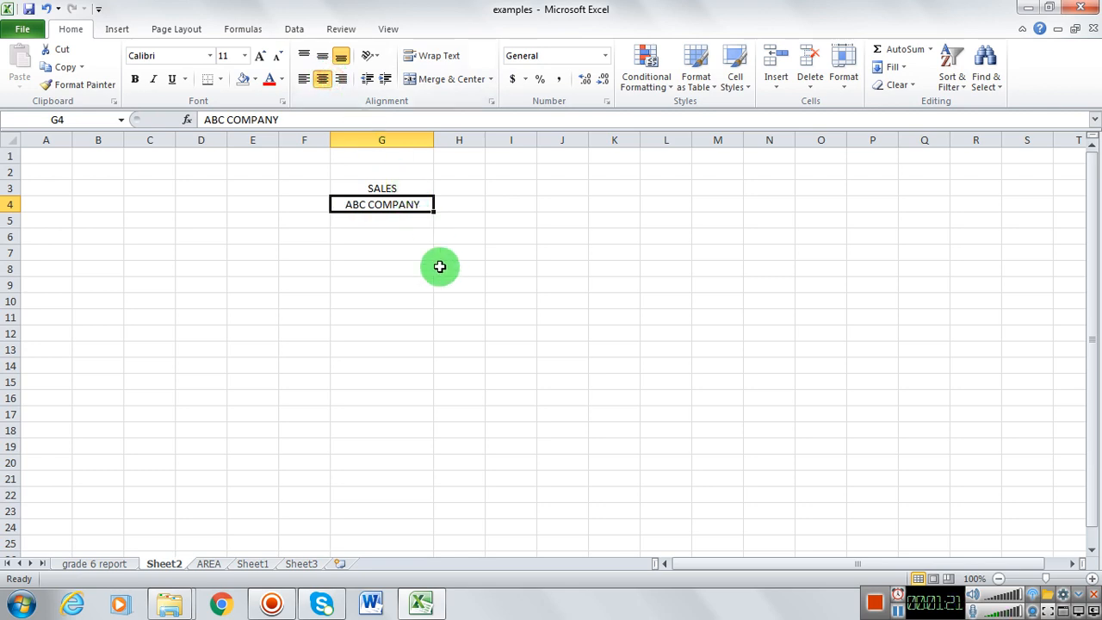
Step: Make the SALES and ABC COMPANY headings bold with a red font colour
{"action": "left_click", "coordinate": [409, 237]}
{"action": "left_click_drag", "start_coordinate": [401, 190], "coordinate": [407, 204]}
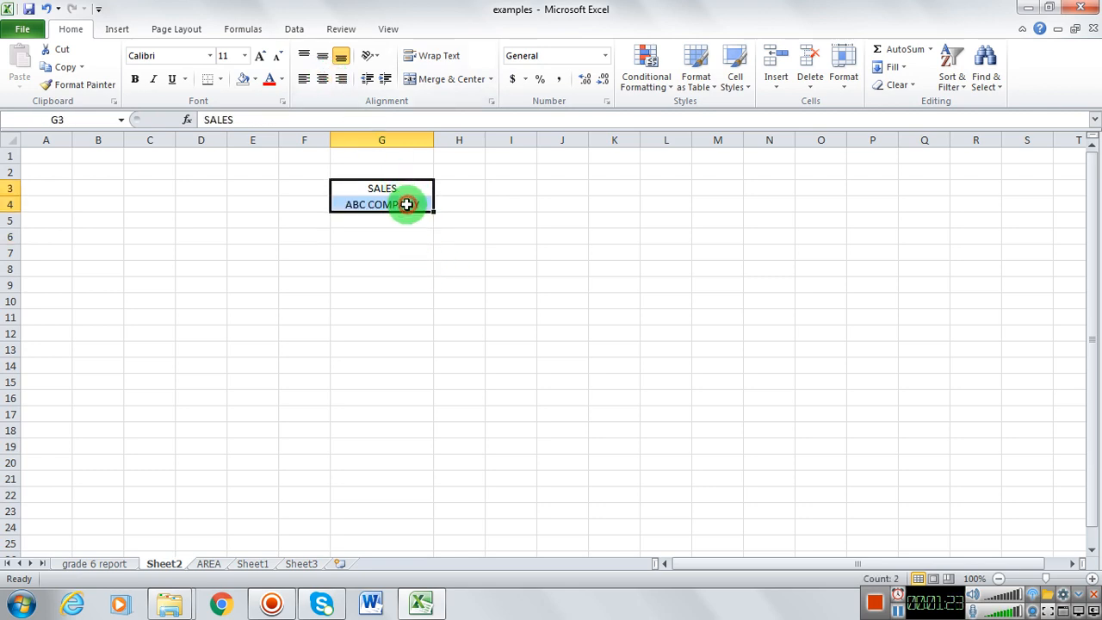
{"action": "left_click", "coordinate": [135, 78]}
{"action": "left_click", "coordinate": [269, 78]}
{"action": "left_click", "coordinate": [334, 219]}
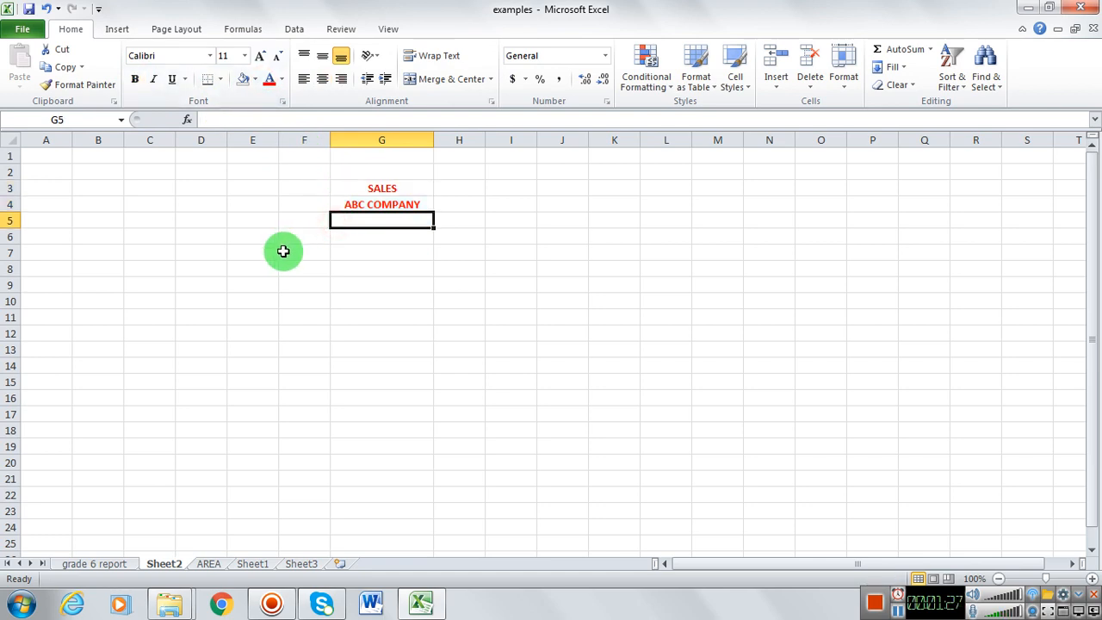
Step: Enter JAN in cell D6, the heading DATE in C6 and the first date 01 in C7
{"action": "left_click", "coordinate": [211, 233]}
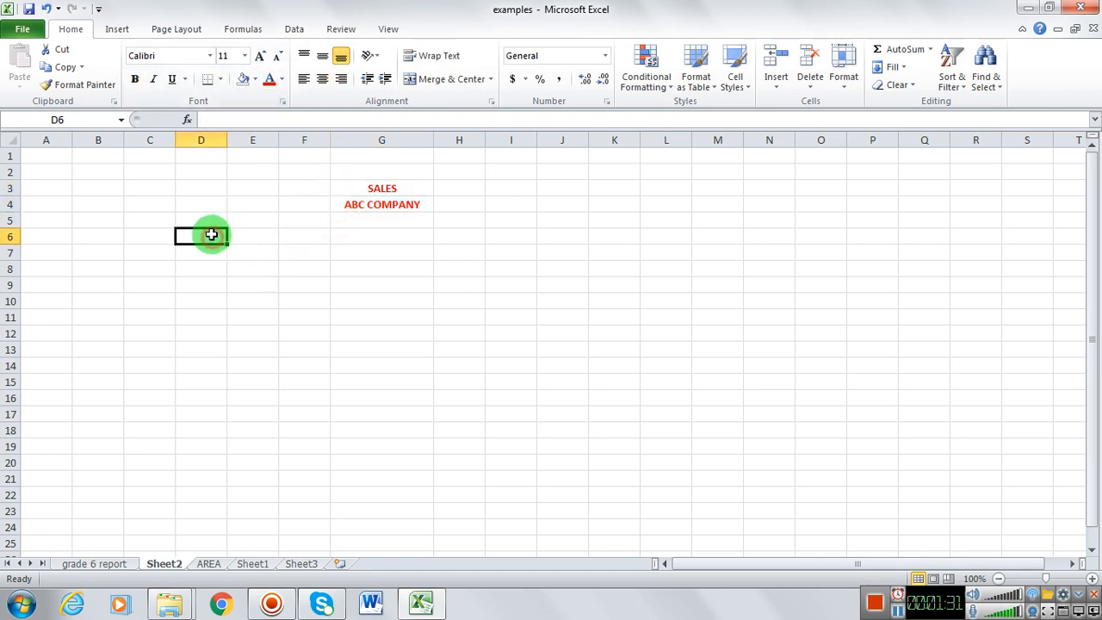
{"action": "type", "text": "JAN"}
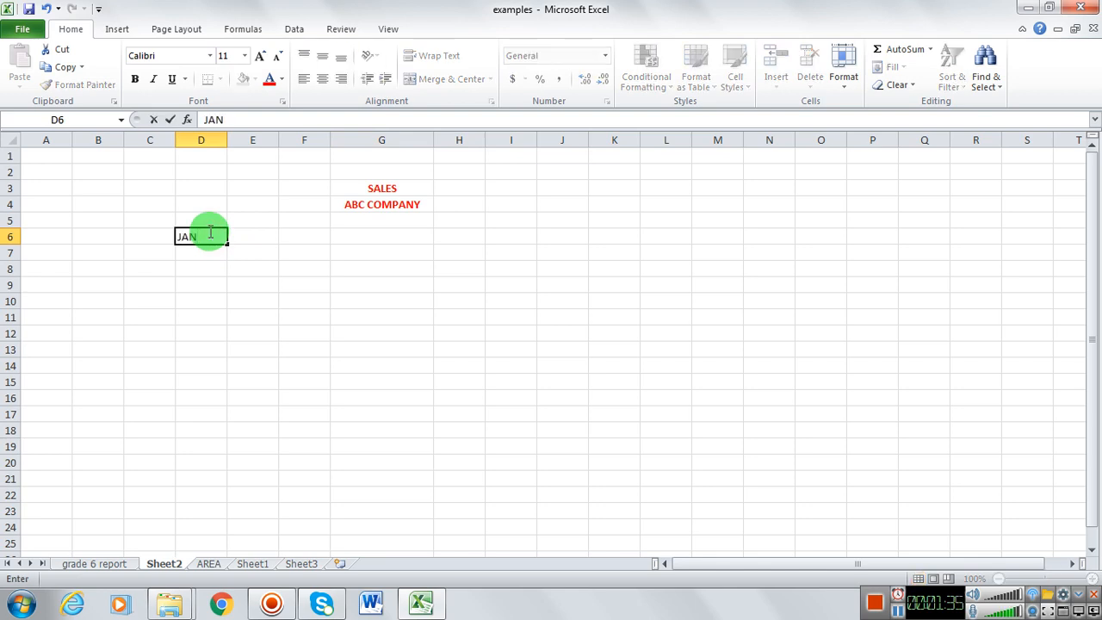
{"action": "key", "text": "Return"}
{"action": "key", "text": "Left"}
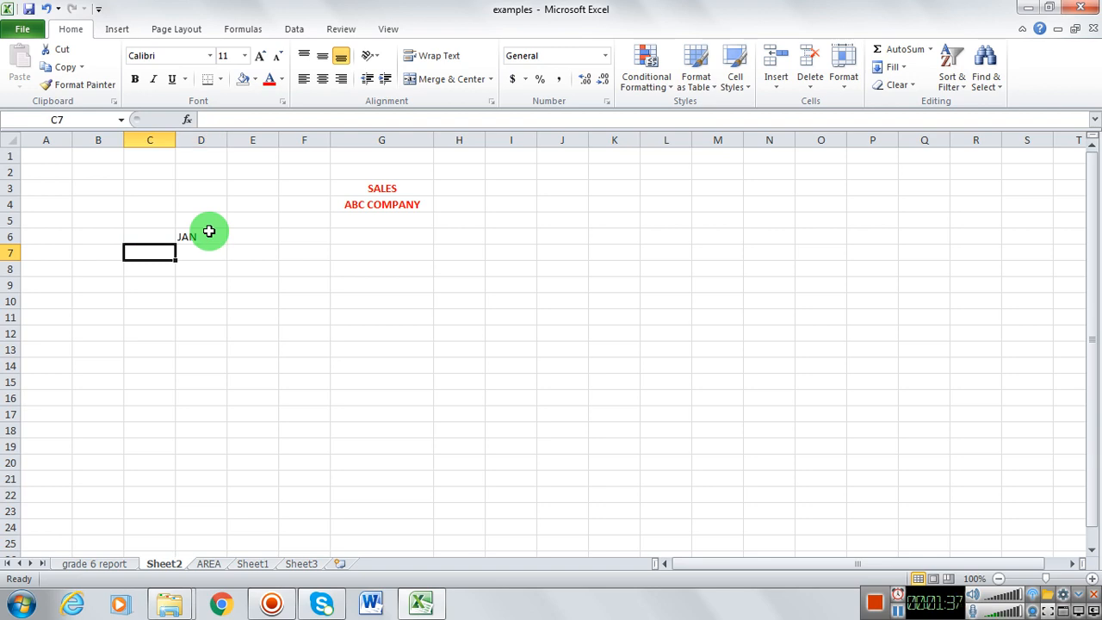
{"action": "key", "text": "Up"}
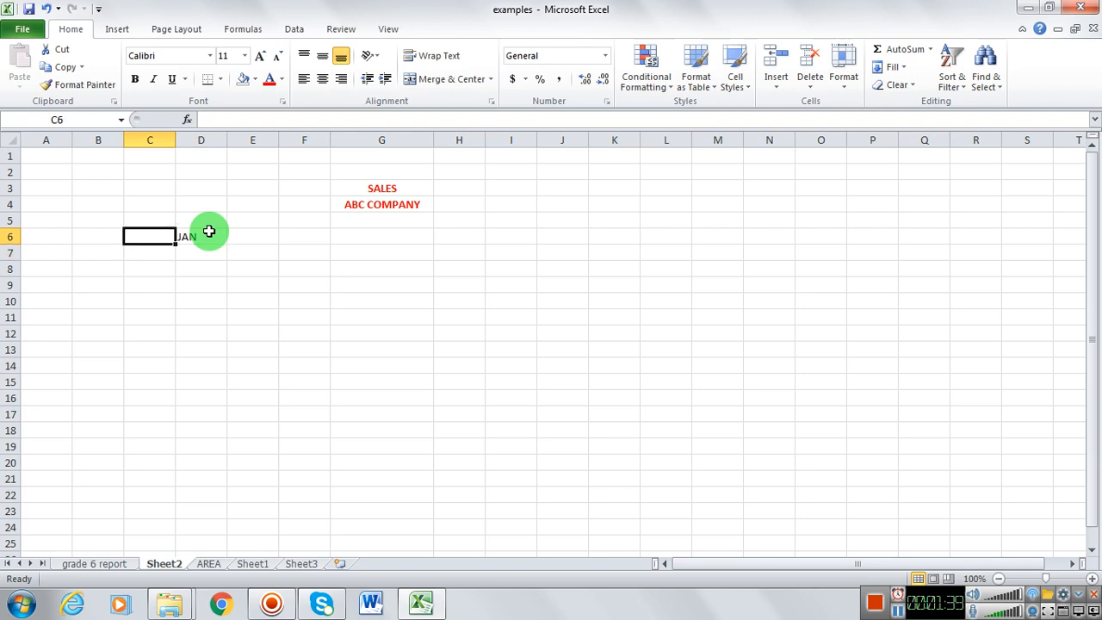
{"action": "type", "text": "DATE"}
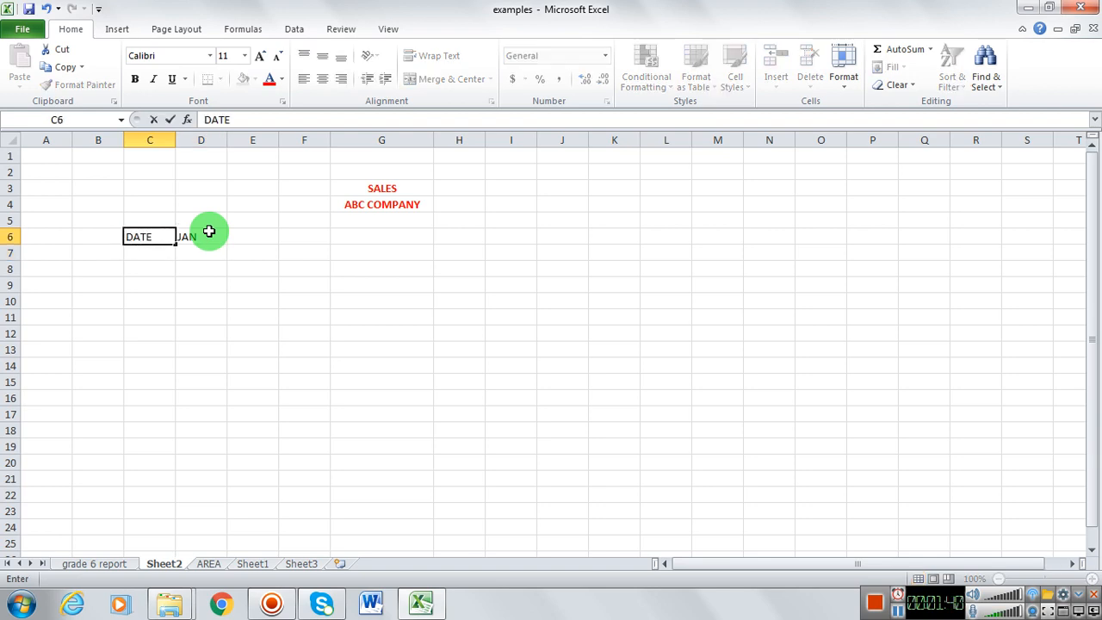
{"action": "key", "text": "Return"}
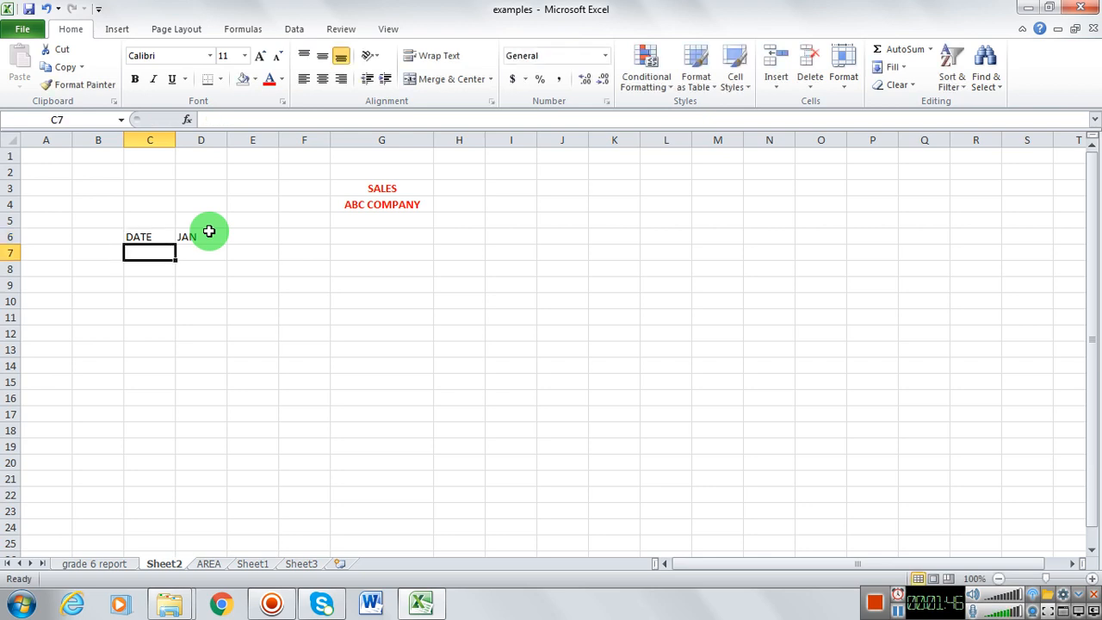
{"action": "type", "text": "01"}
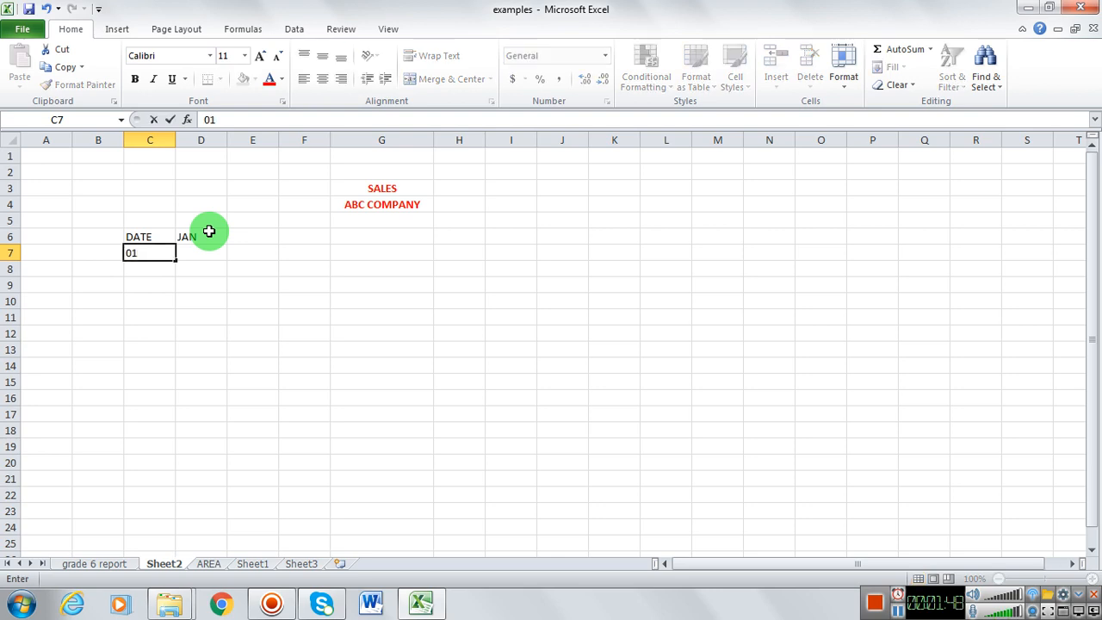
{"action": "key", "text": "Return"}
Step: Enter JAN in cell C5 above DATE and clear the JAN entry from D6
{"action": "key", "text": "Up"}
{"action": "key", "text": "Up"}
{"action": "key", "text": "Up"}
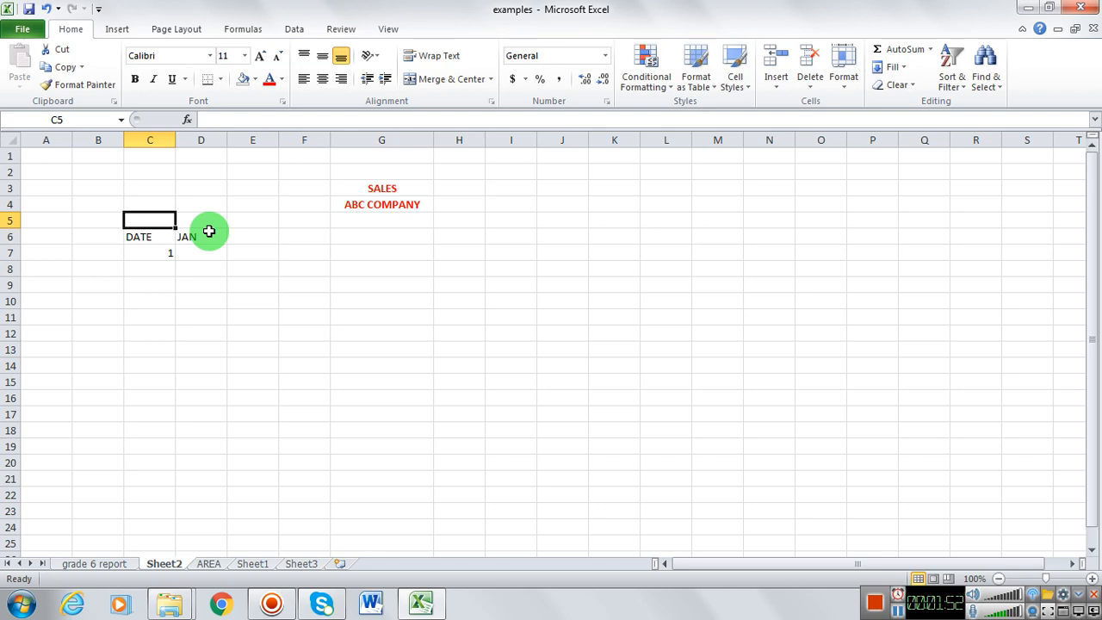
{"action": "type", "text": "JAN"}
{"action": "left_click", "coordinate": [209, 231]}
{"action": "key", "text": "BackSpace"}
{"action": "key", "text": "Down"}
{"action": "key", "text": "Down"}
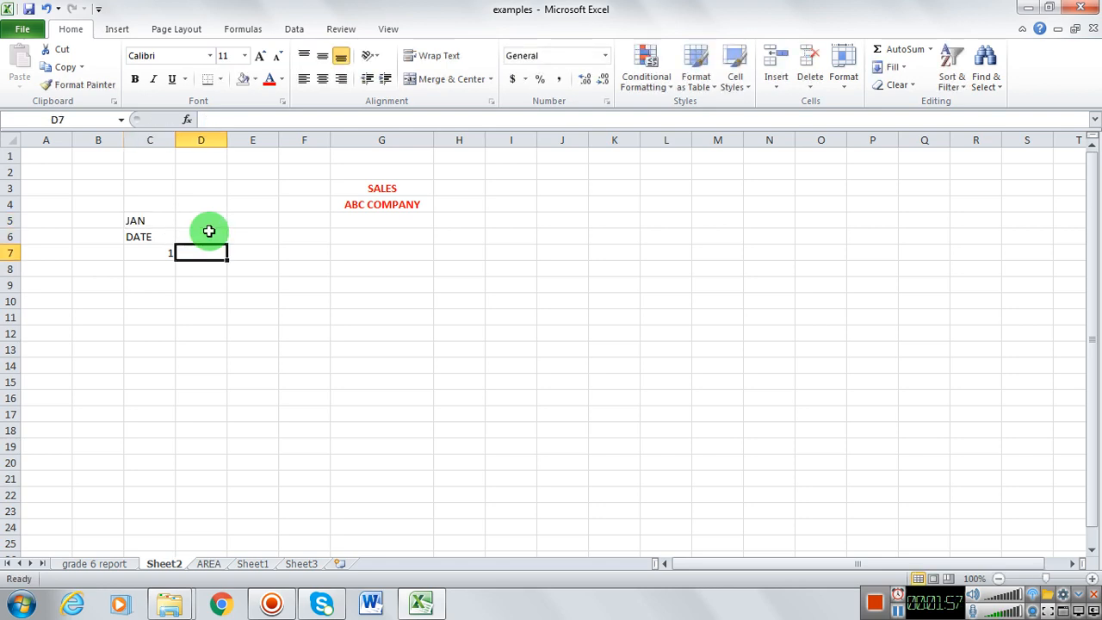
Step: Enter the dates 2, 3, 4 and 5 down cells C8 to C11
{"action": "key", "text": "Left"}
{"action": "type", "text": "2"}
{"action": "key", "text": "Return"}
{"action": "type", "text": "3"}
{"action": "key", "text": "ctrl+Return"}
{"action": "type", "text": "4"}
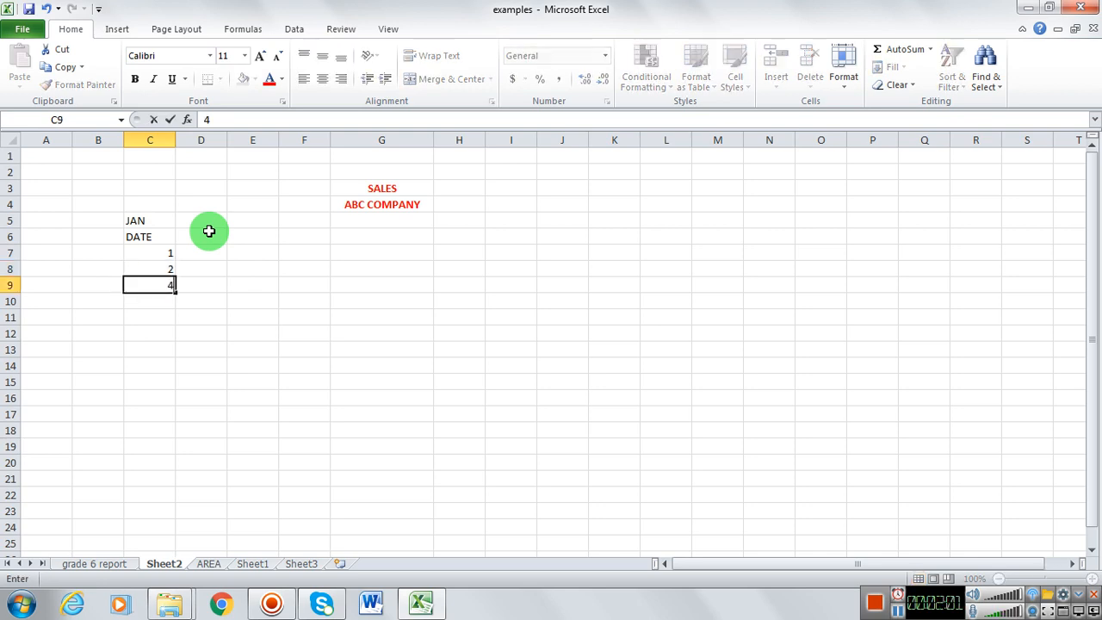
{"action": "key", "text": "BackSpace"}
{"action": "type", "text": "3"}
{"action": "key", "text": "Return"}
{"action": "type", "text": "4"}
{"action": "key", "text": "Return"}
{"action": "type", "text": "5"}
{"action": "key", "text": "Return"}
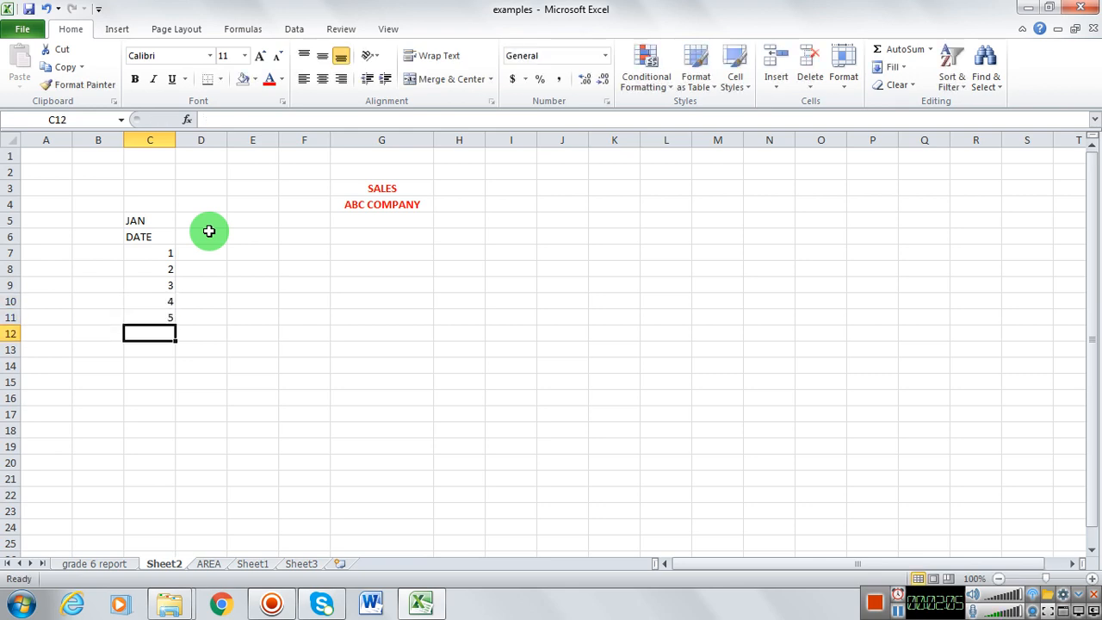
Step: Centre the JAN and DATE headings and the dates in cells C5 to C11
{"action": "key", "text": "Up"}
{"action": "key", "text": "Up"}
{"action": "key", "text": "Up"}
{"action": "key", "text": "Up"}
{"action": "key", "text": "Up"}
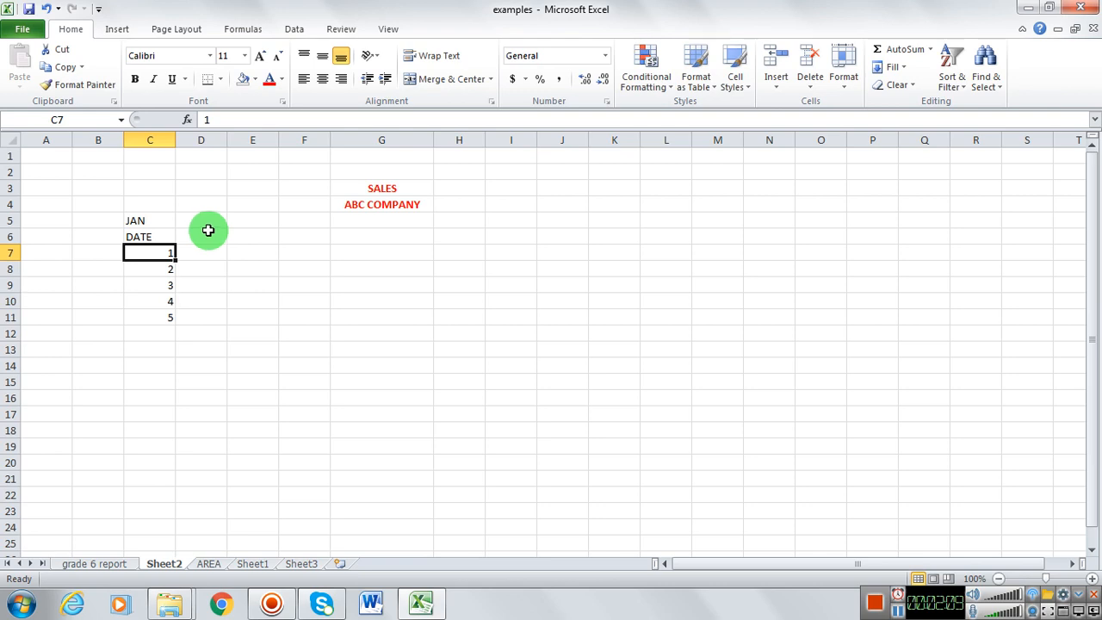
{"action": "left_click_drag", "start_coordinate": [152, 222], "coordinate": [155, 322]}
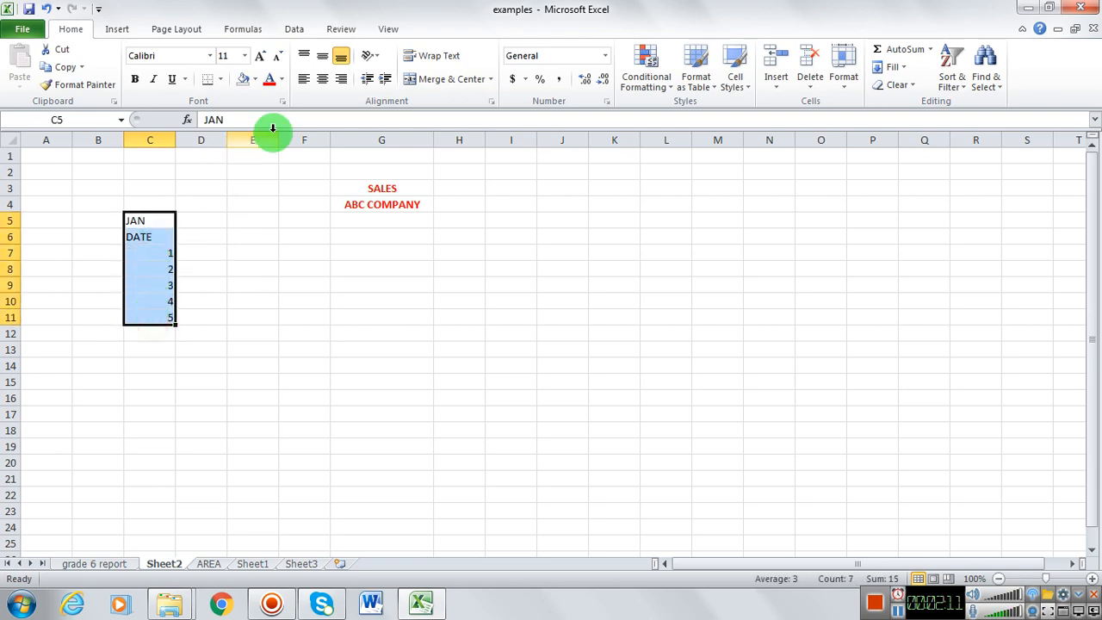
{"action": "left_click", "coordinate": [322, 79]}
Step: Enter the two-line column heading TOTAL in cell D5 and SALES in D6
{"action": "left_click", "coordinate": [211, 218]}
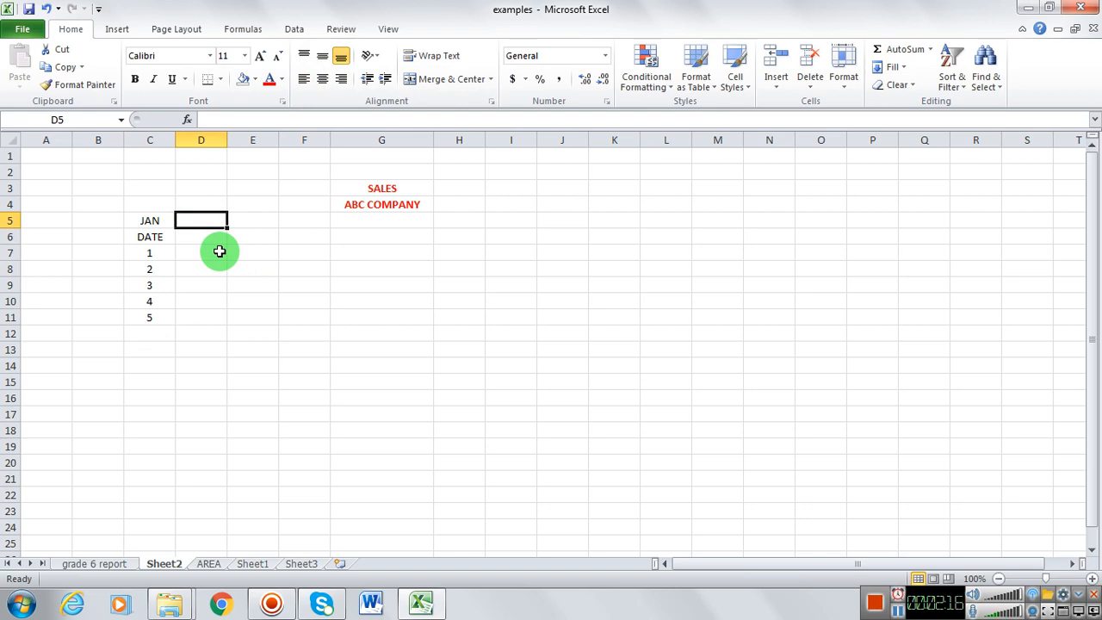
{"action": "type", "text": "T"}
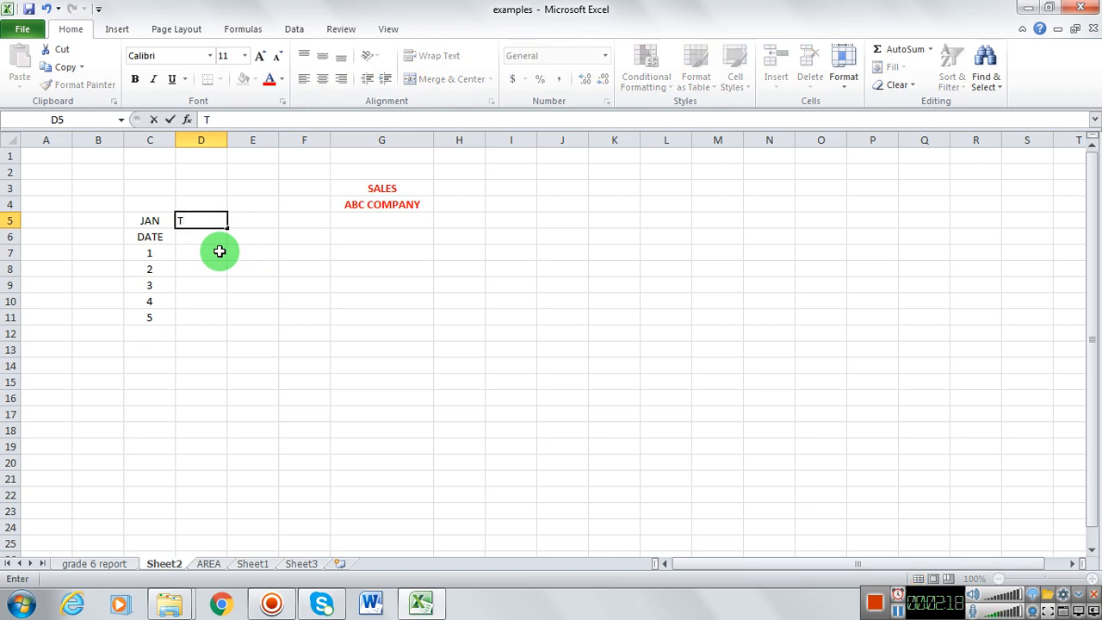
{"action": "type", "text": "OTAL"}
{"action": "key", "text": "Return"}
{"action": "type", "text": "SALES"}
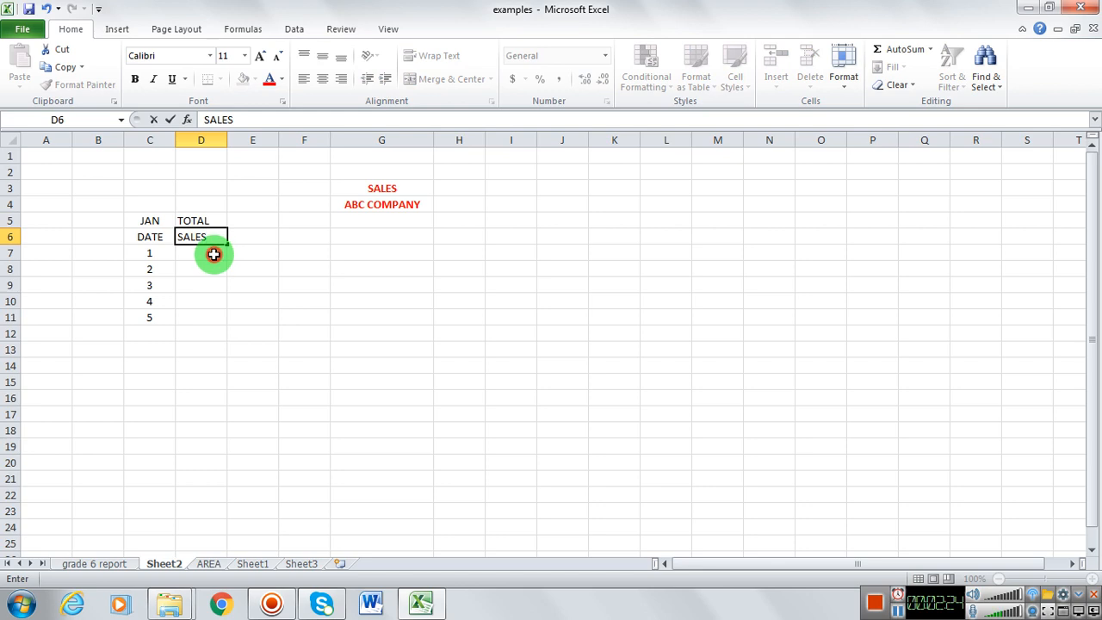
Step: Enter the sales figures 5000, 6000, 5000, 3445 and 7853 down cells D7 to D11
{"action": "left_click", "coordinate": [213, 253]}
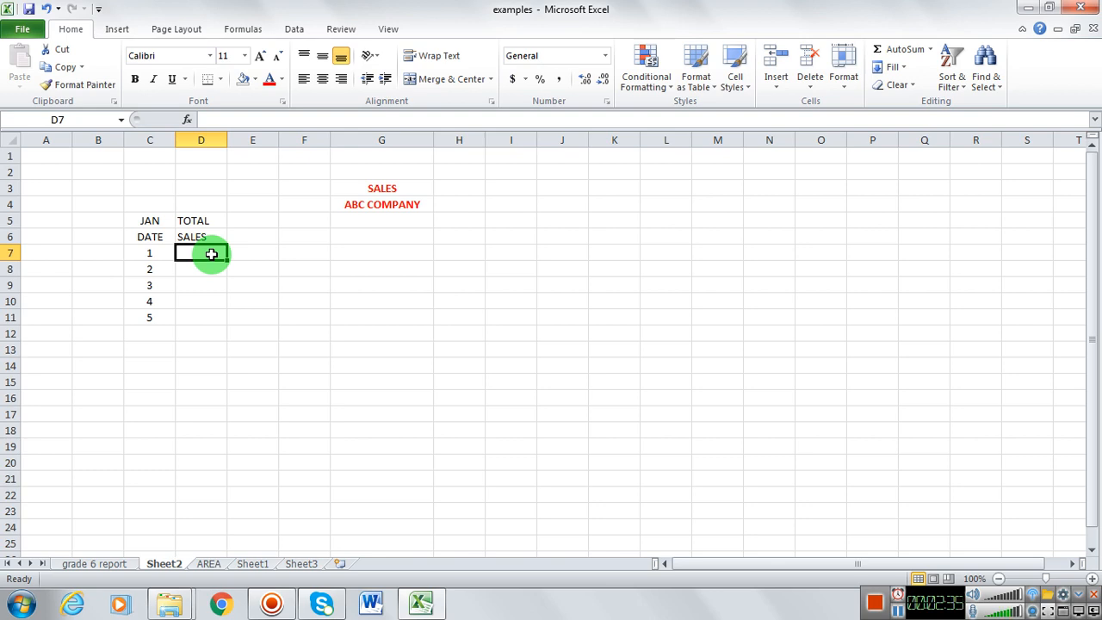
{"action": "type", "text": "5000"}
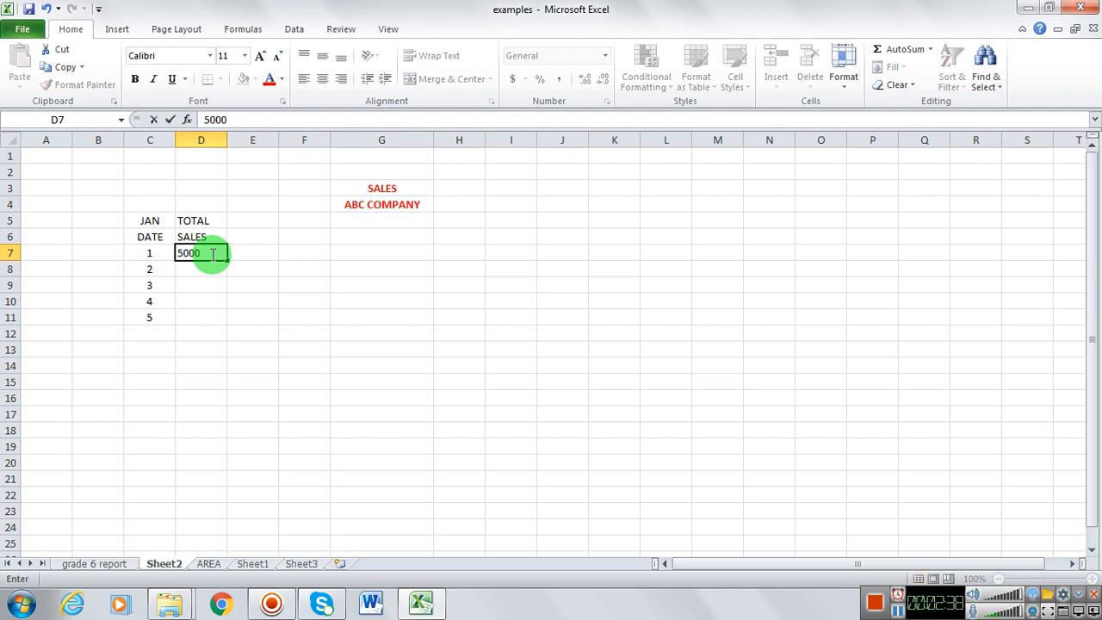
{"action": "key", "text": "Return"}
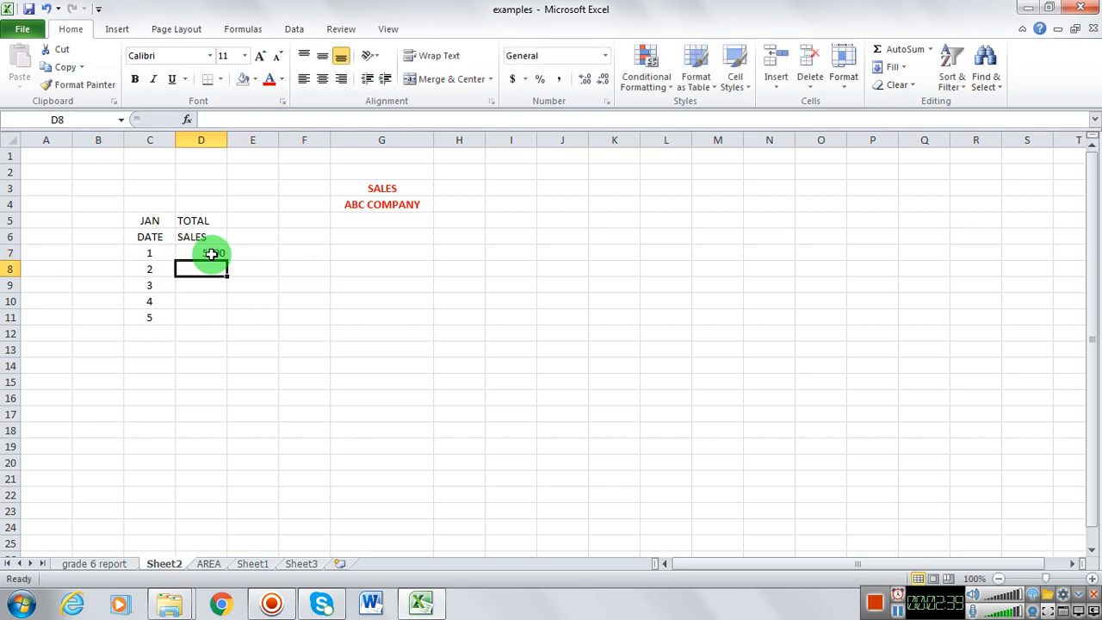
{"action": "type", "text": "6000"}
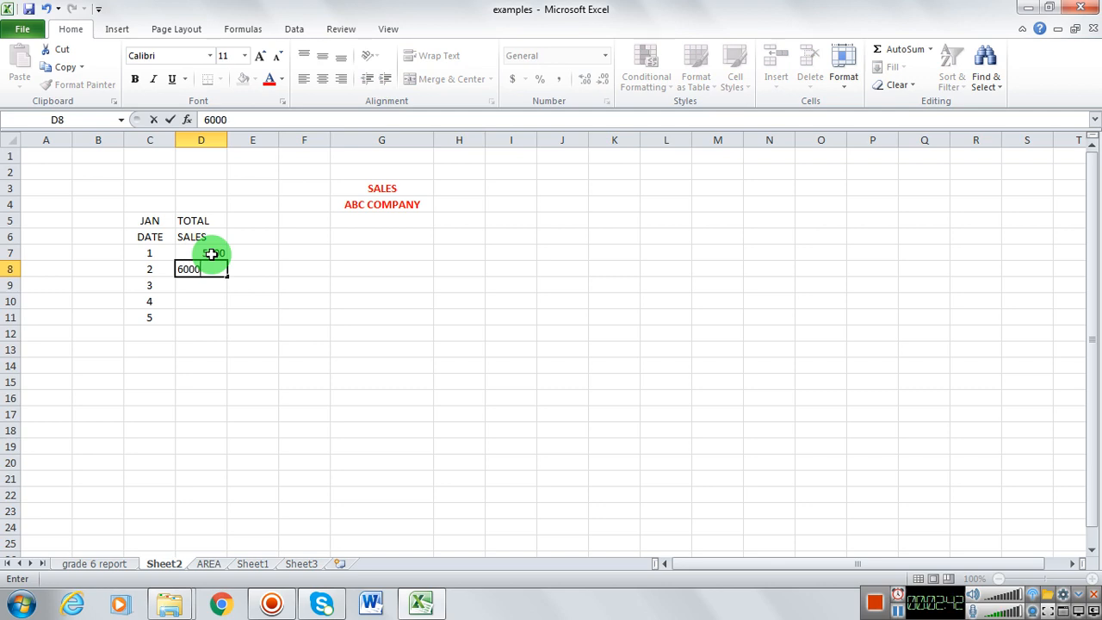
{"action": "key", "text": "Return"}
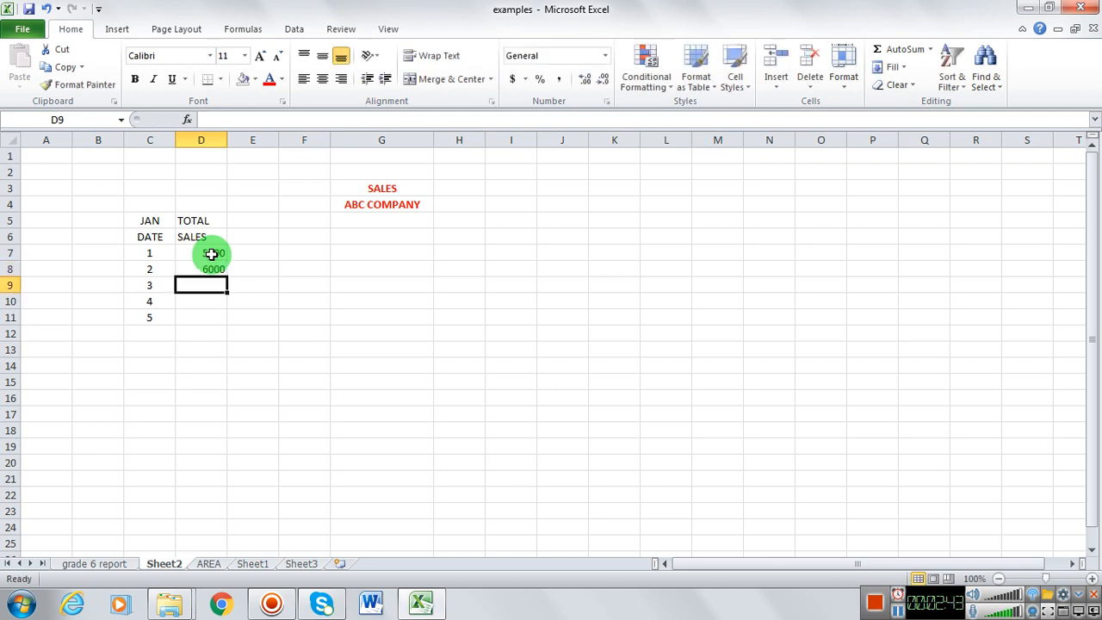
{"action": "type", "text": "5000"}
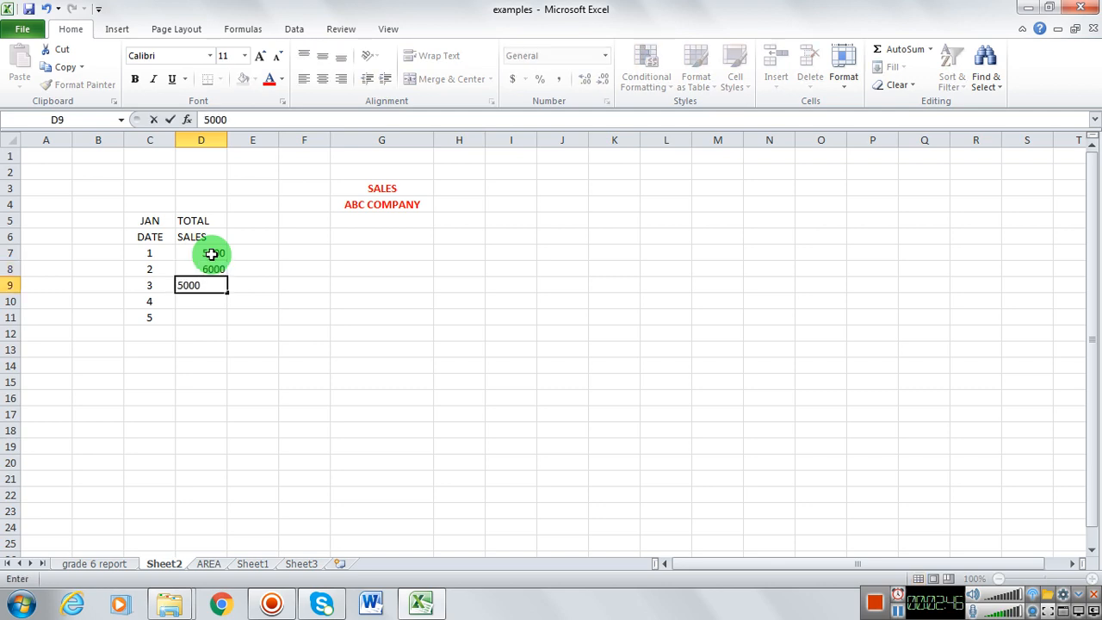
{"action": "key", "text": "Return"}
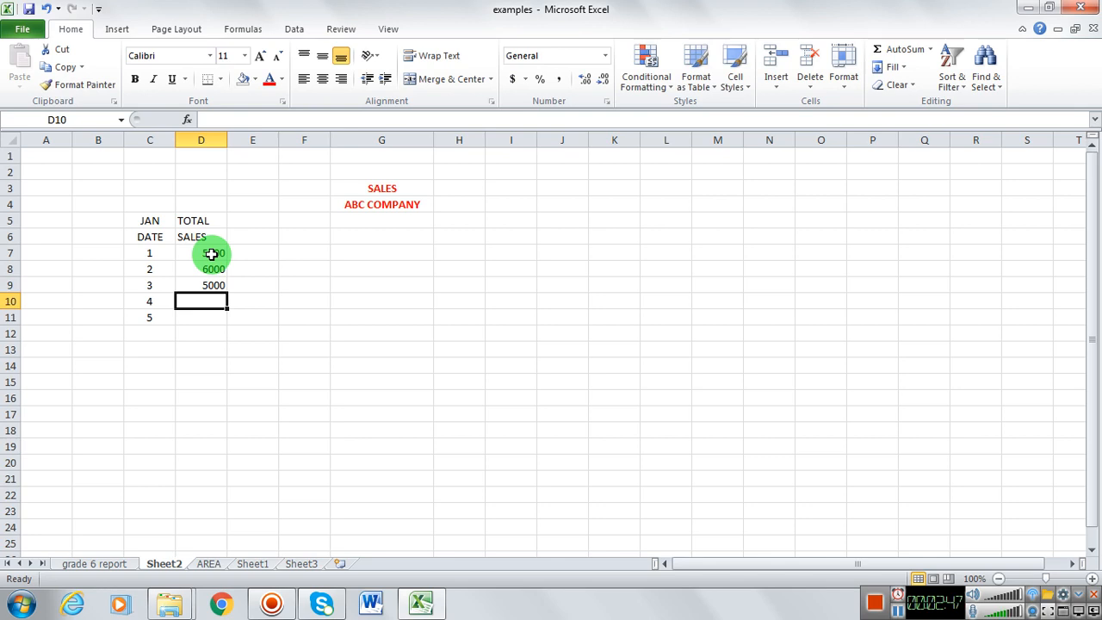
{"action": "type", "text": "34456"}
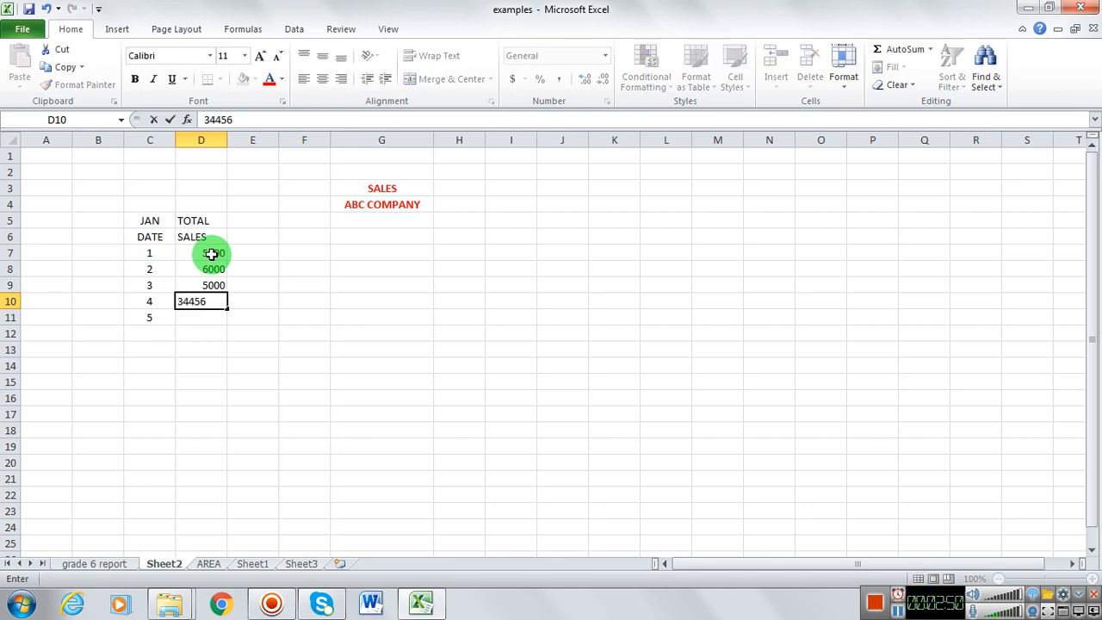
{"action": "key", "text": "BackSpace"}
{"action": "key", "text": "Return"}
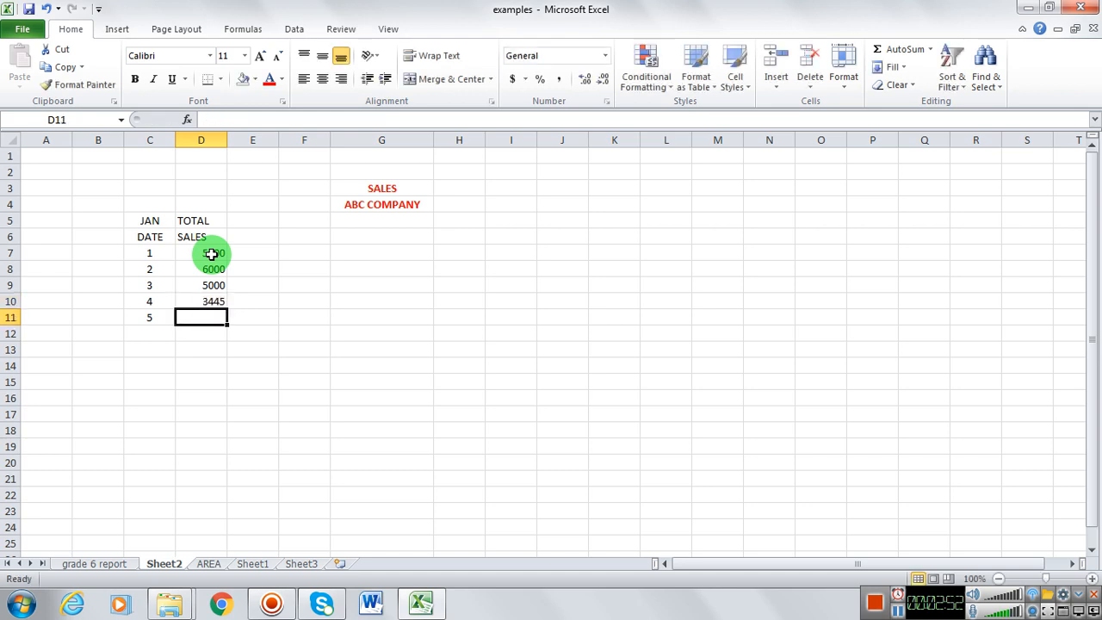
{"action": "type", "text": "7853"}
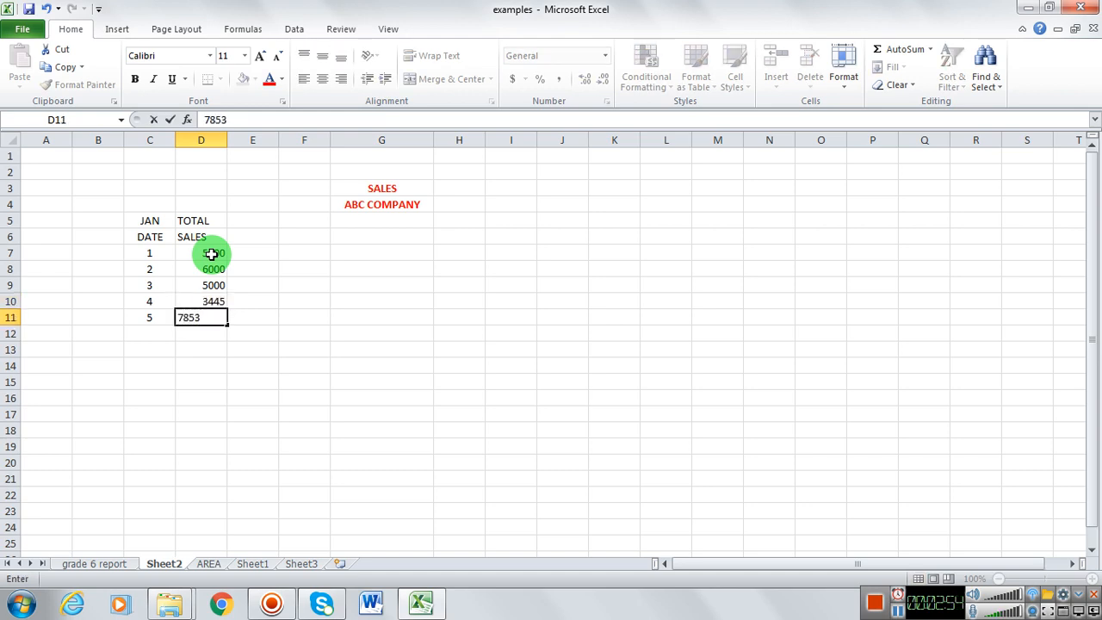
{"action": "key", "text": "Return"}
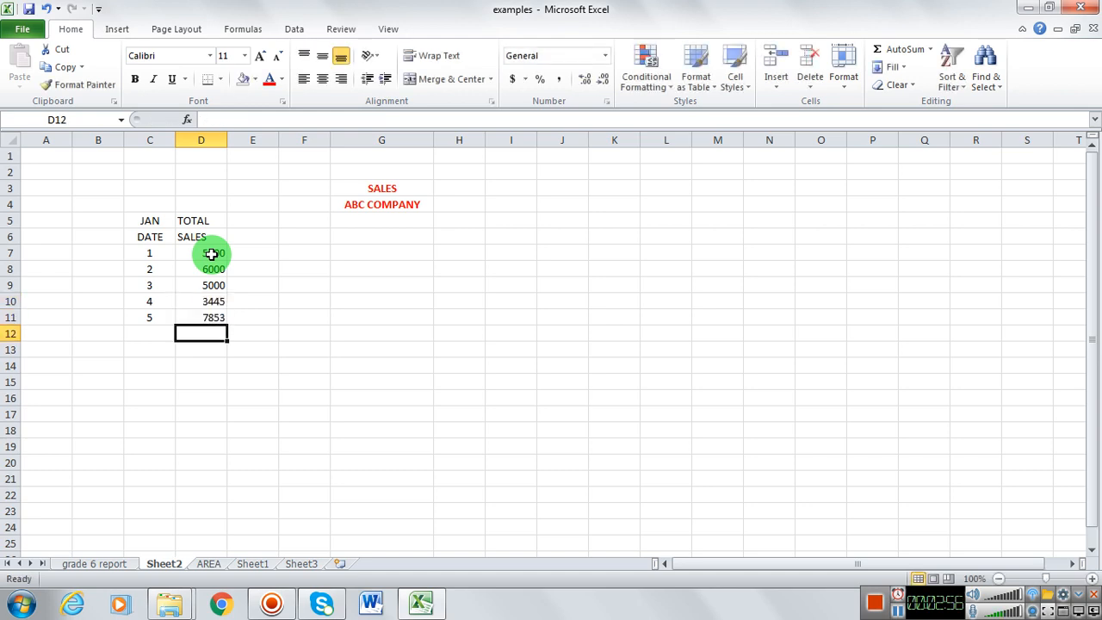
{"action": "left_click", "coordinate": [148, 335]}
{"action": "type", "text": "6"}
{"action": "key", "text": "Return"}
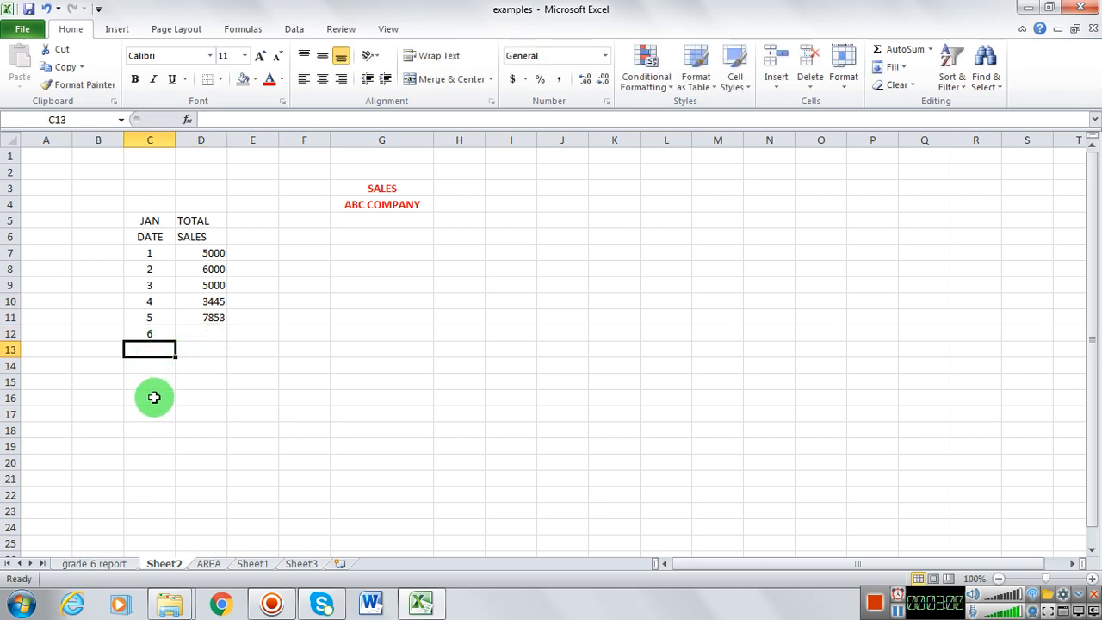
{"action": "left_click", "coordinate": [156, 334]}
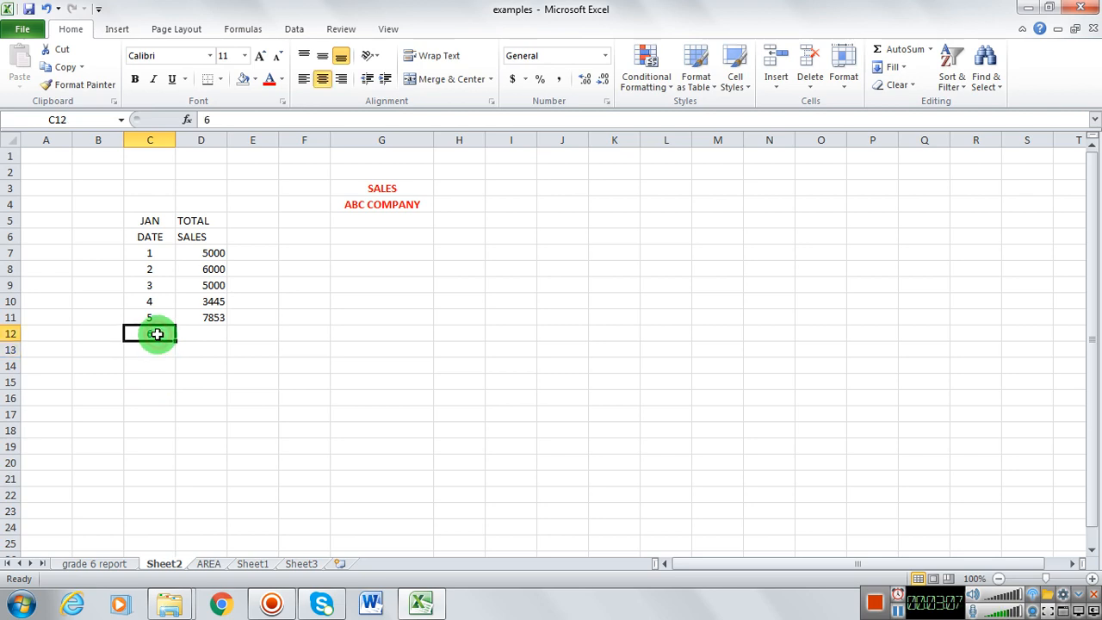
{"action": "key", "text": "BackSpace"}
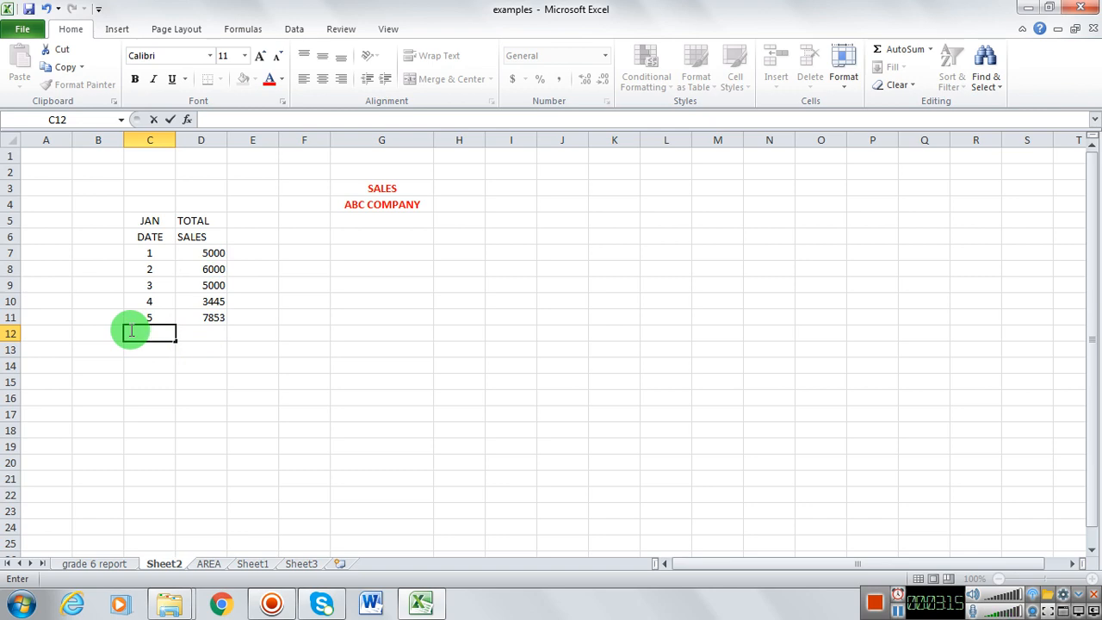
Step: Enter a long line of hyphens in cell C12 as a separator below the dates
{"action": "type", "text": "----------------------------------------"}
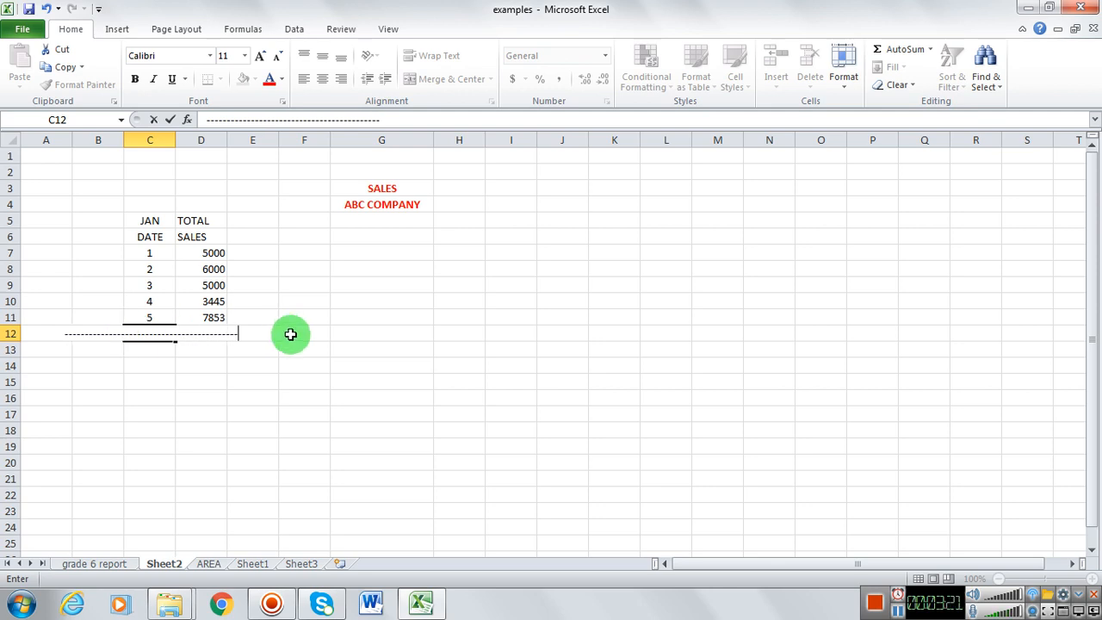
{"action": "left_click", "coordinate": [276, 366]}
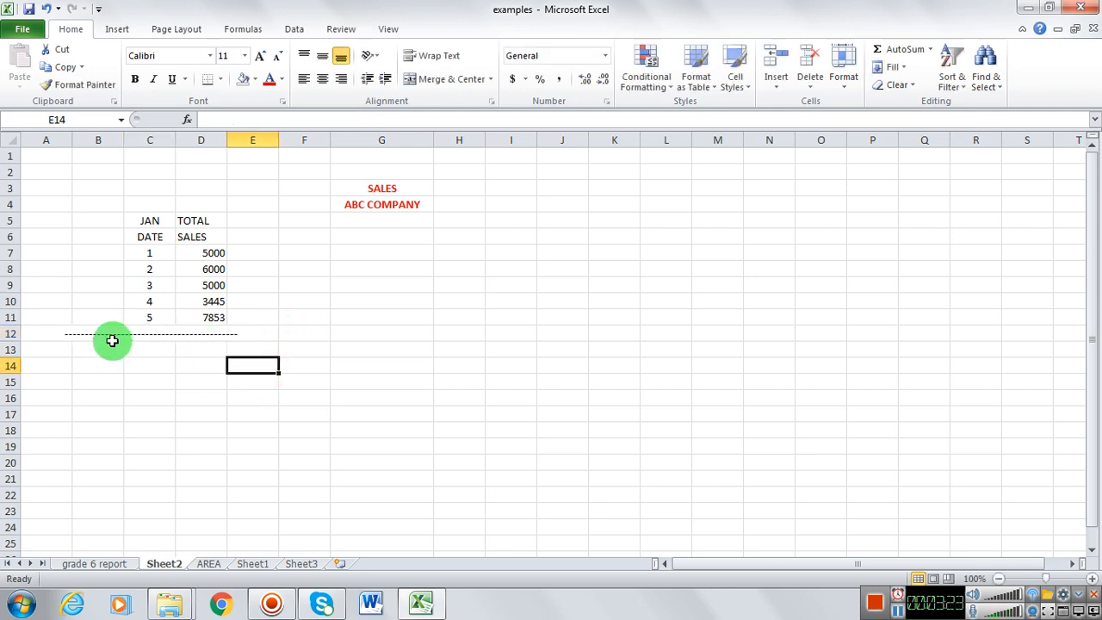
Step: Shorten the line of hyphens in cell C12 to about the width of column C
{"action": "left_click", "coordinate": [83, 335]}
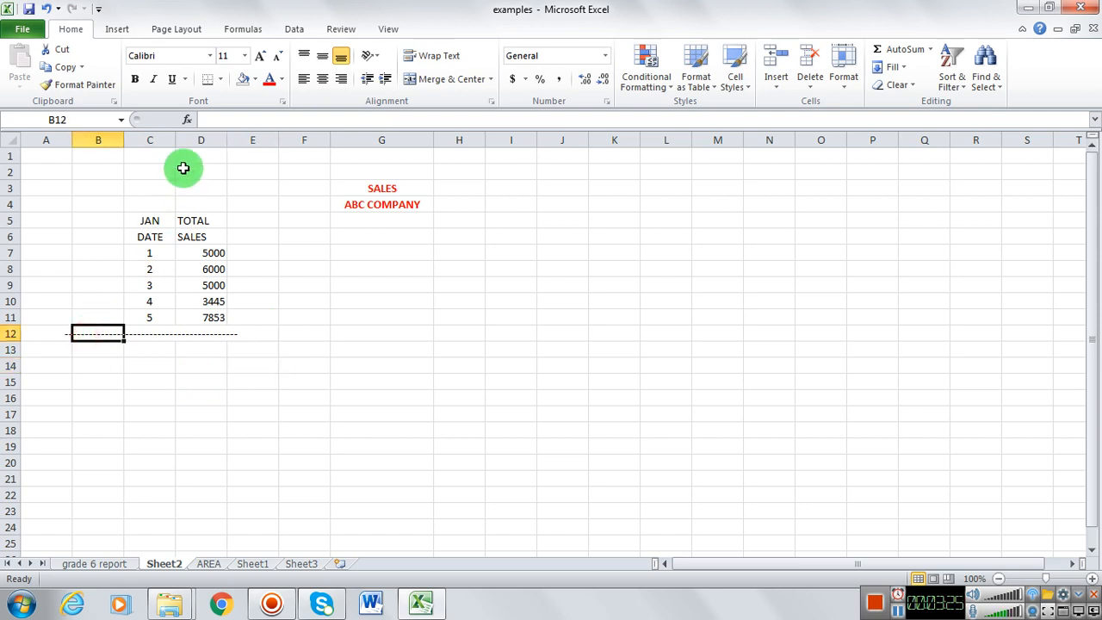
{"action": "left_click", "coordinate": [135, 332]}
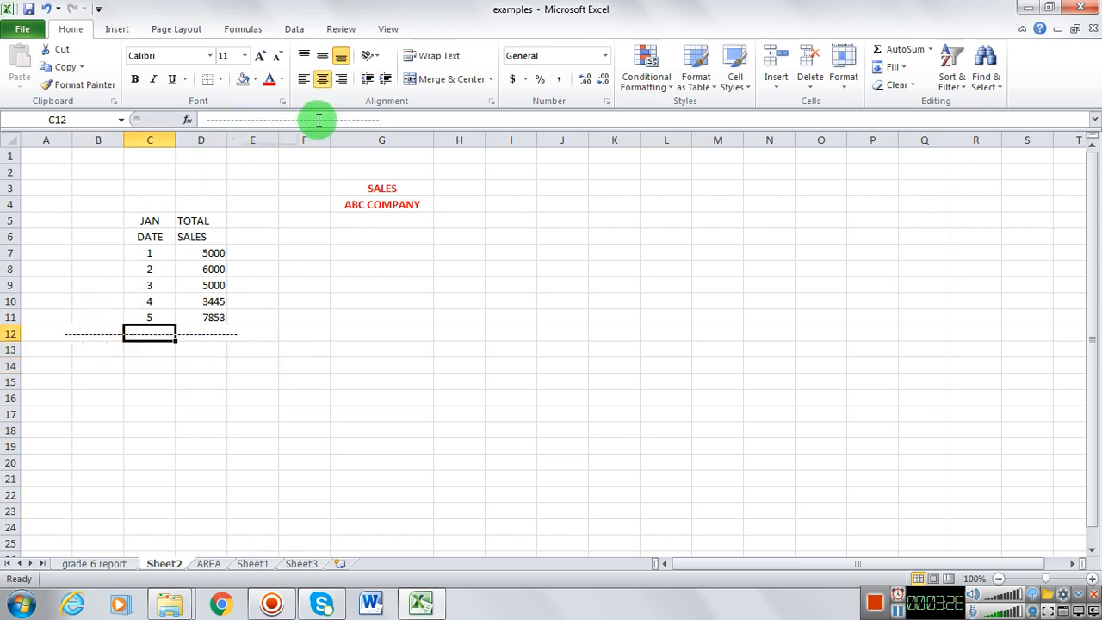
{"action": "left_click", "coordinate": [385, 120]}
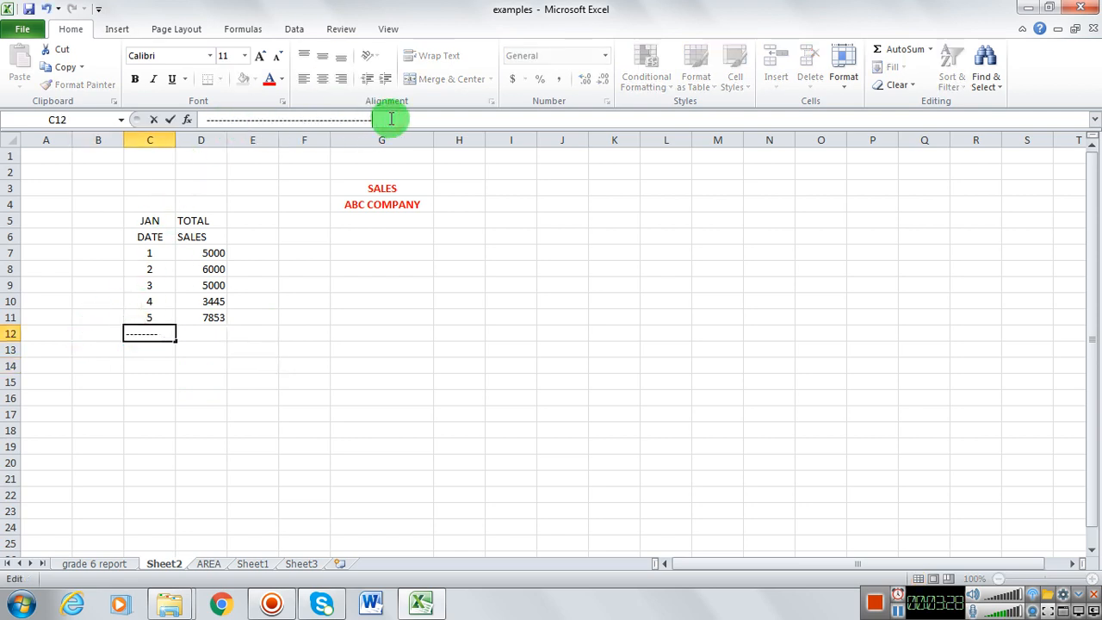
{"action": "key", "text": "Return"}
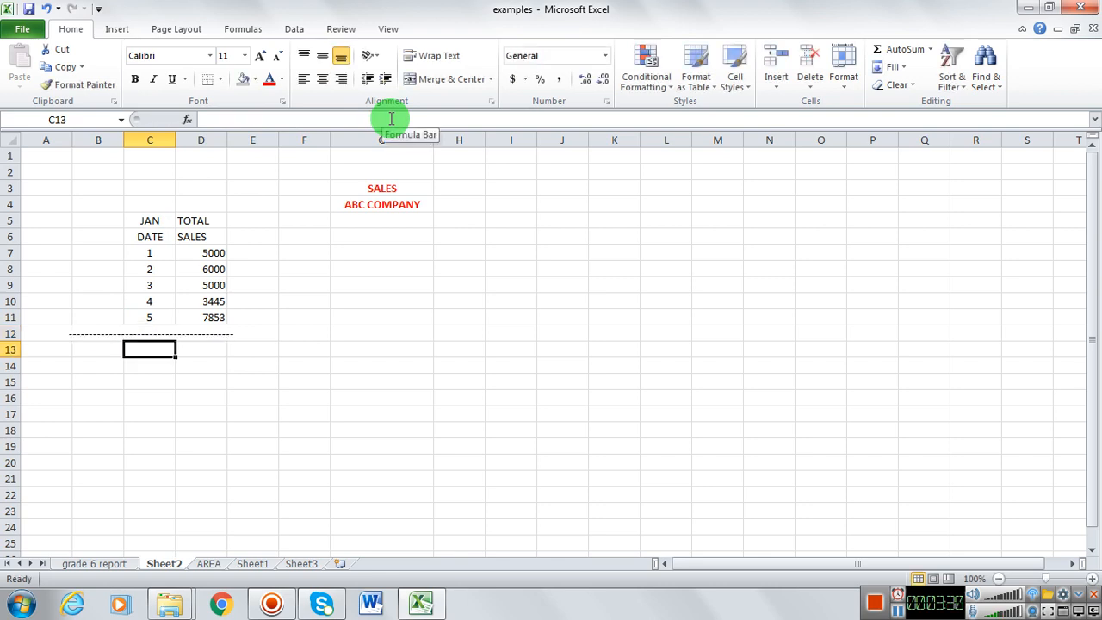
{"action": "left_click", "coordinate": [143, 334]}
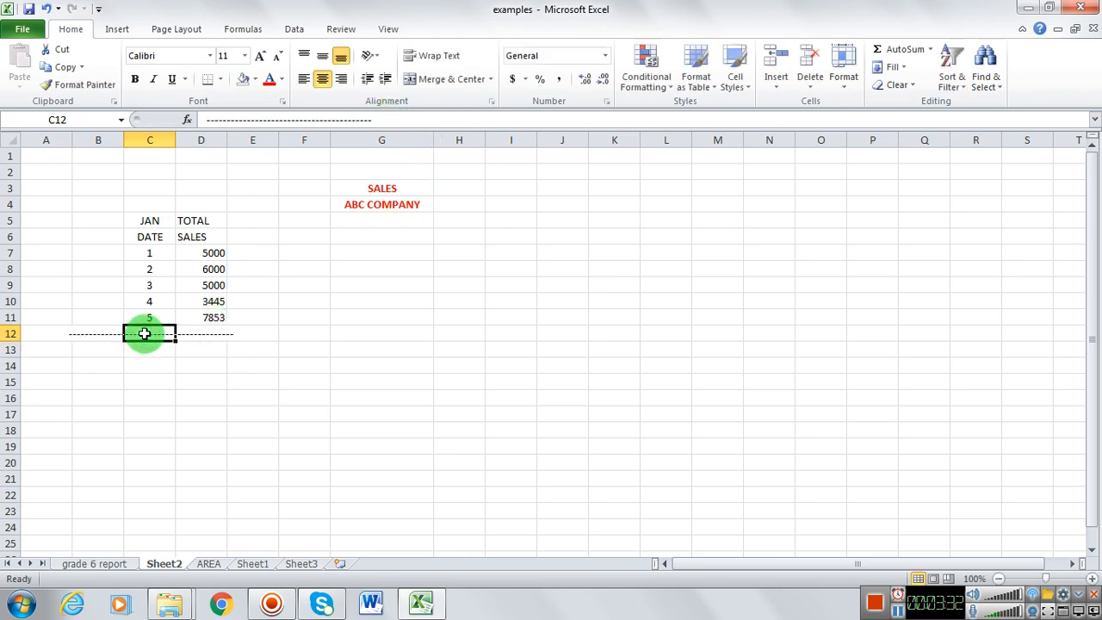
{"action": "left_click", "coordinate": [369, 121]}
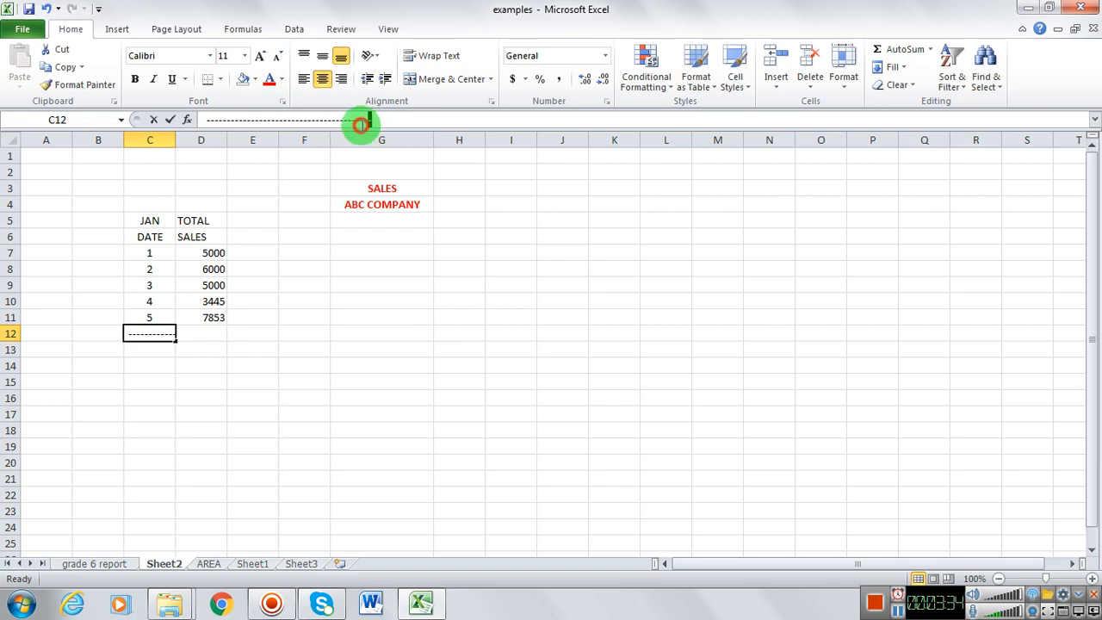
{"action": "left_click_drag", "start_coordinate": [370, 120], "coordinate": [300, 121]}
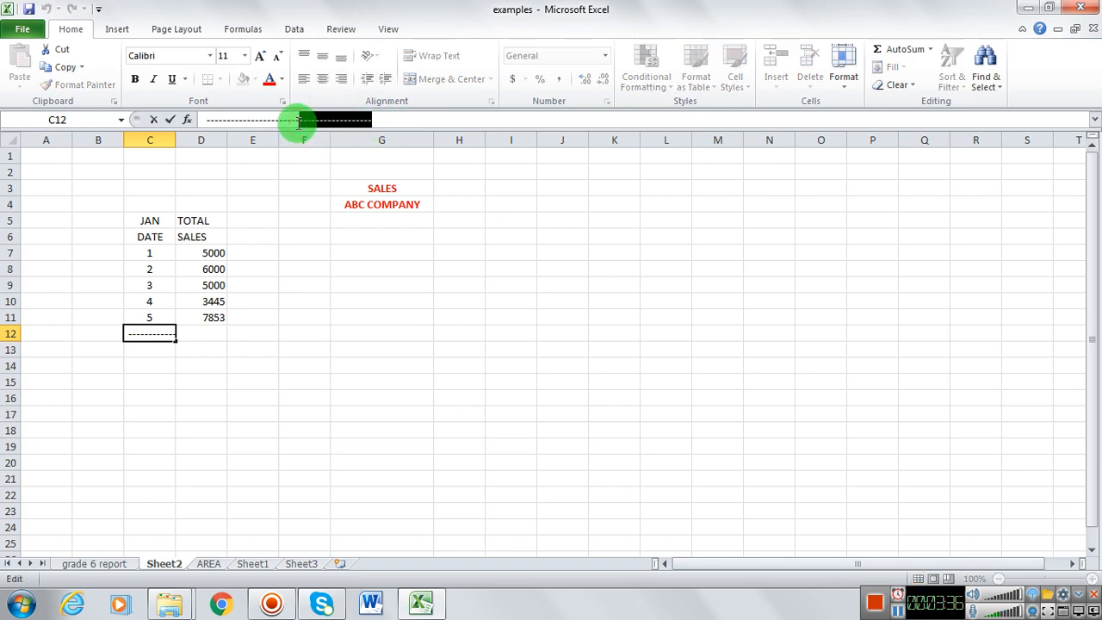
{"action": "key", "text": "BackSpace"}
{"action": "key", "text": "Return"}
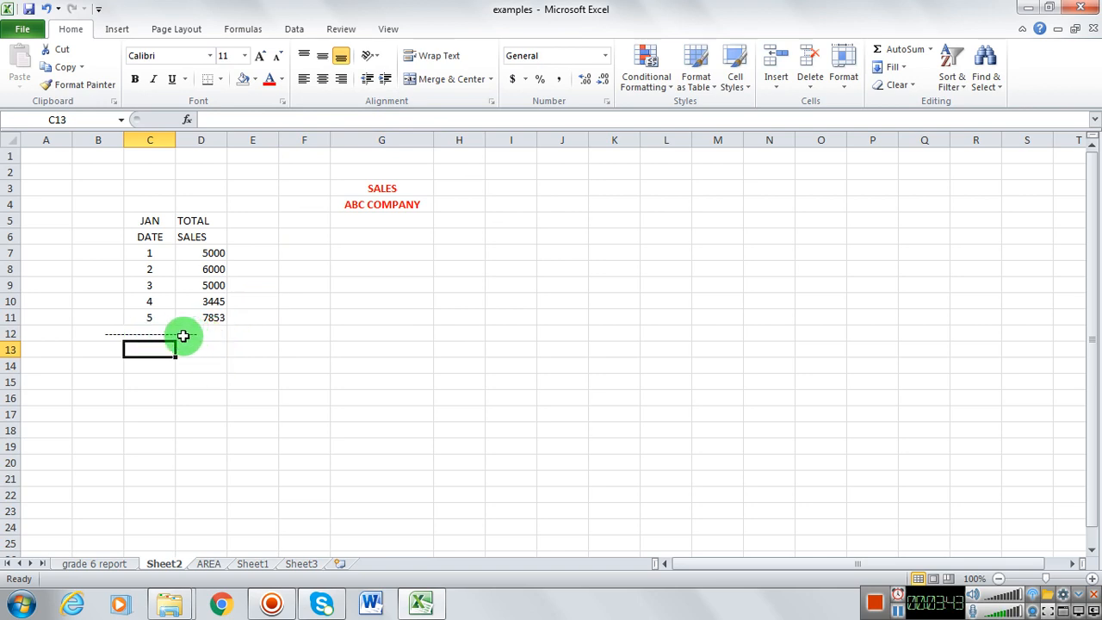
{"action": "left_click", "coordinate": [153, 334]}
{"action": "left_click", "coordinate": [262, 119]}
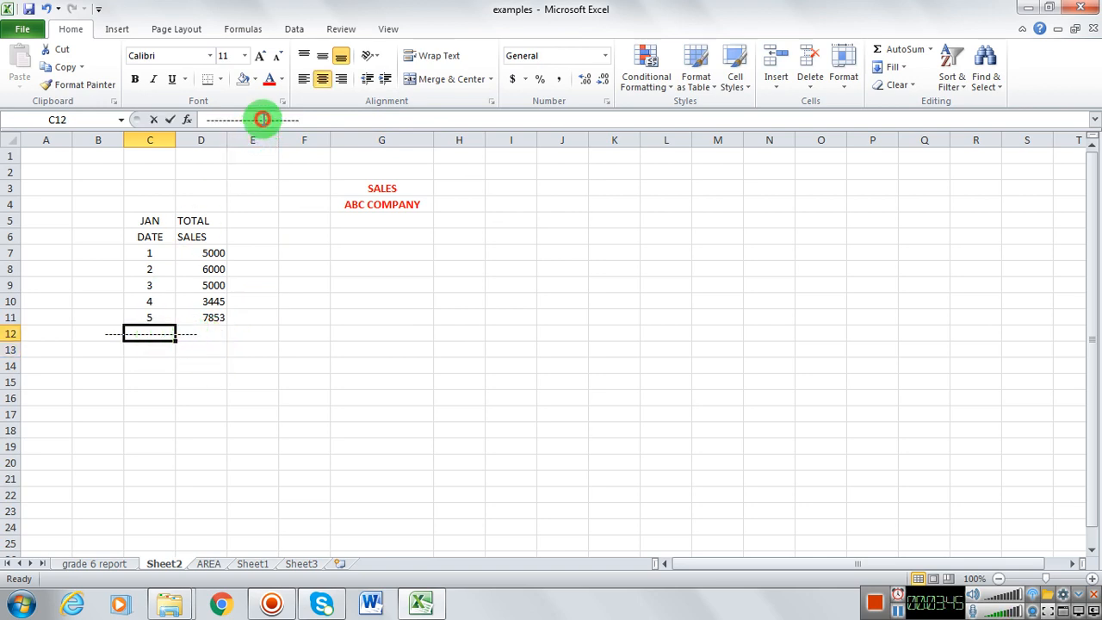
{"action": "left_click_drag", "start_coordinate": [262, 119], "coordinate": [340, 117]}
{"action": "key", "text": "BackSpace"}
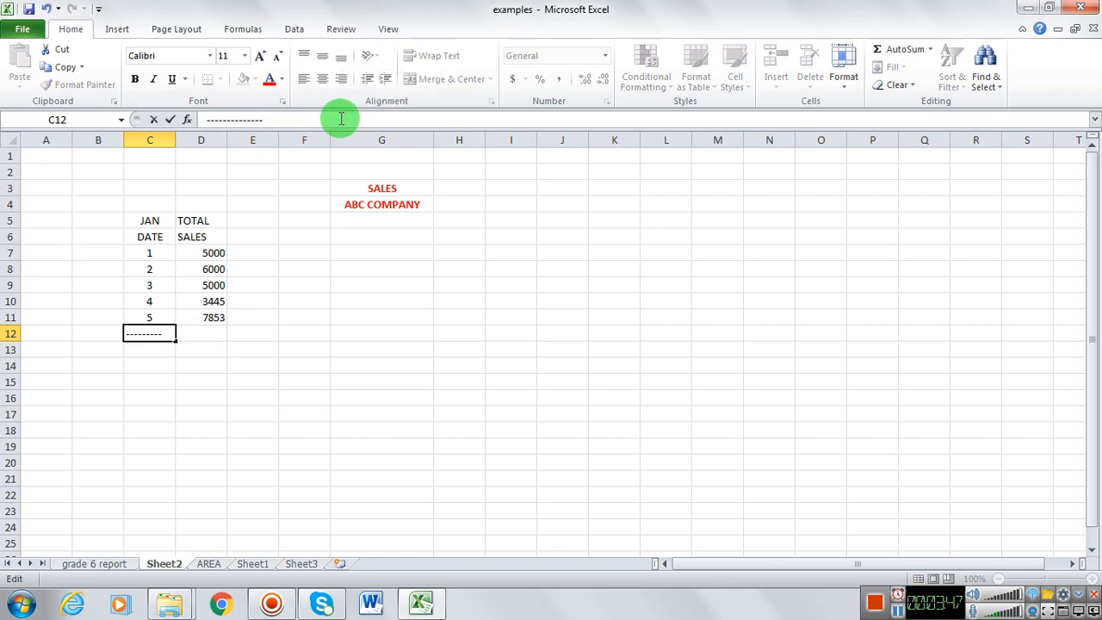
{"action": "key", "text": "Return"}
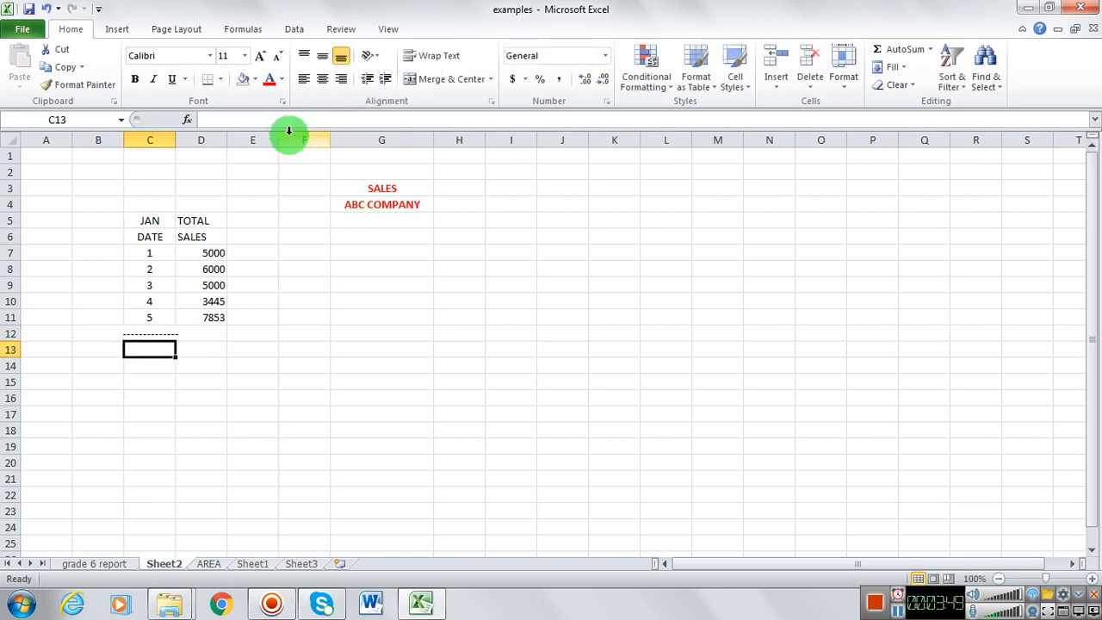
Step: Copy the dashed separator from cell C12 into cells D12 to M12
{"action": "left_click", "coordinate": [149, 334]}
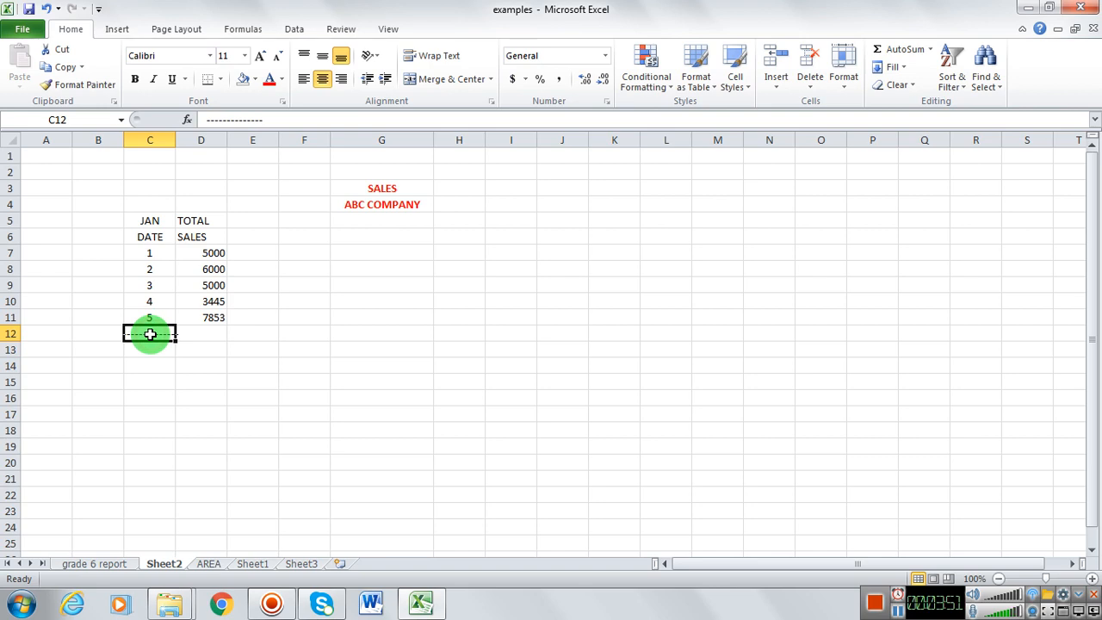
{"action": "key", "text": "ctrl+c"}
{"action": "left_click_drag", "start_coordinate": [192, 334], "coordinate": [694, 335]}
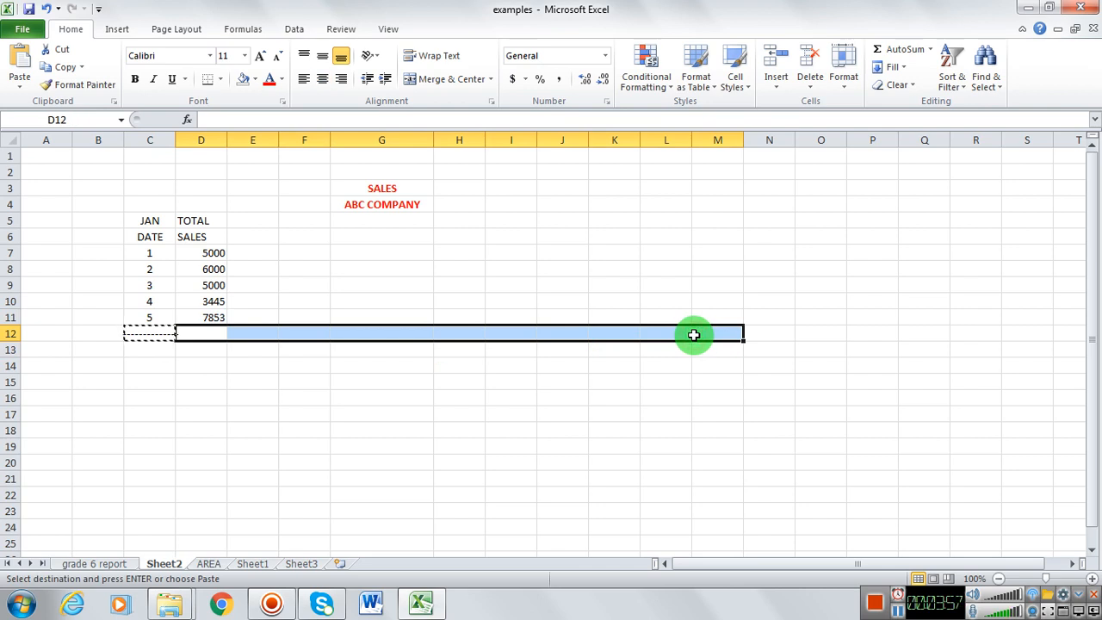
{"action": "key", "text": "ctrl+v"}
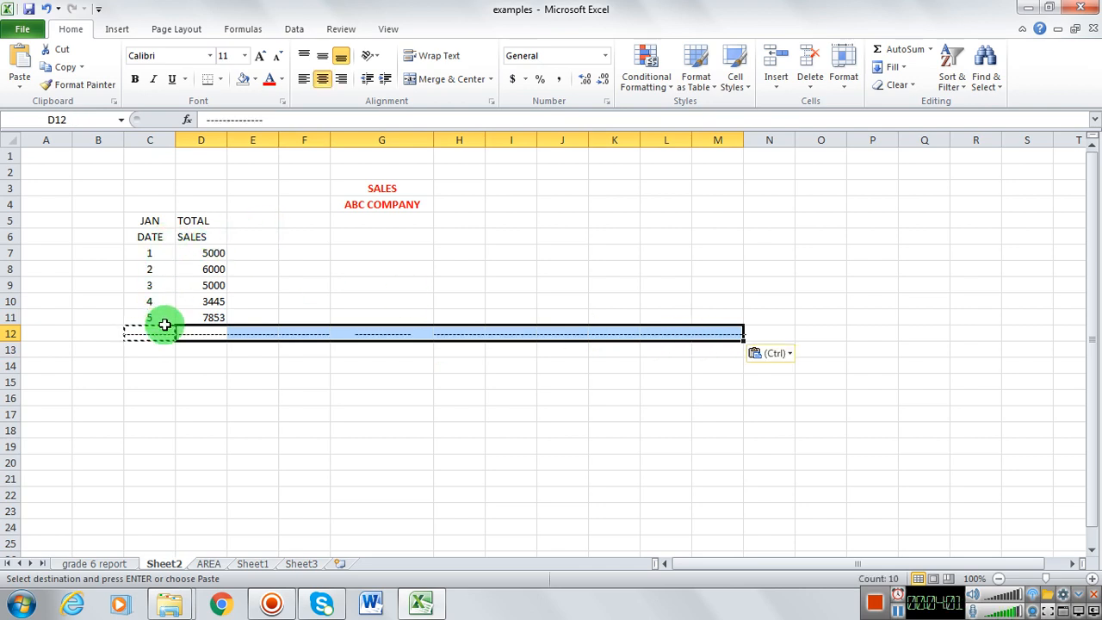
Step: Enter the month heading FEB in cell E5, leaving cell E6 blank
{"action": "left_click", "coordinate": [263, 221]}
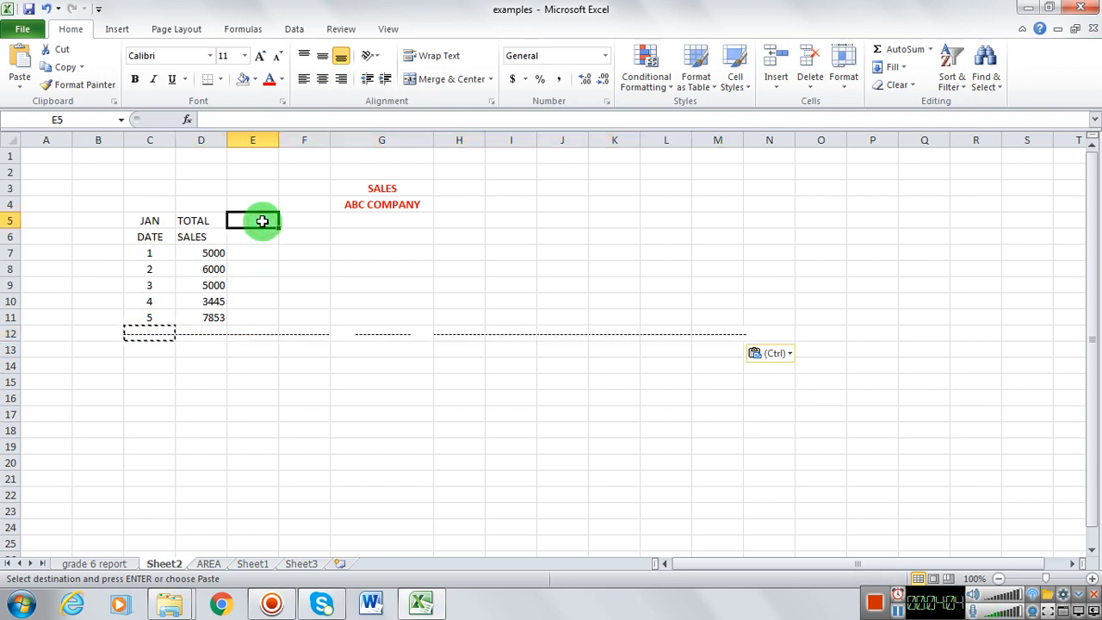
{"action": "type", "text": "FE"}
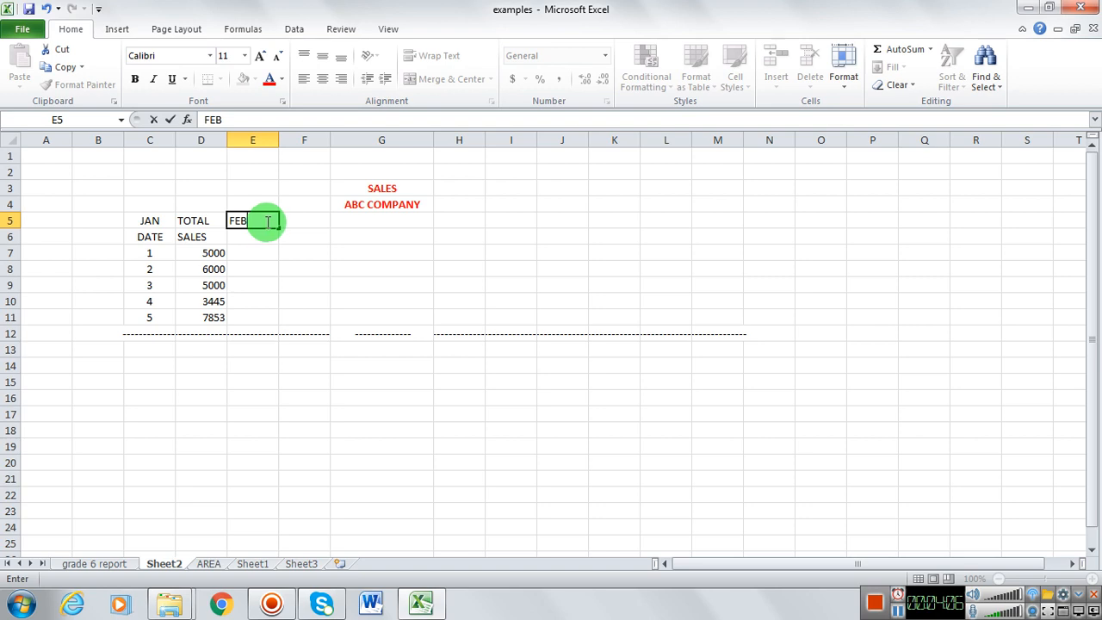
{"action": "type", "text": "B"}
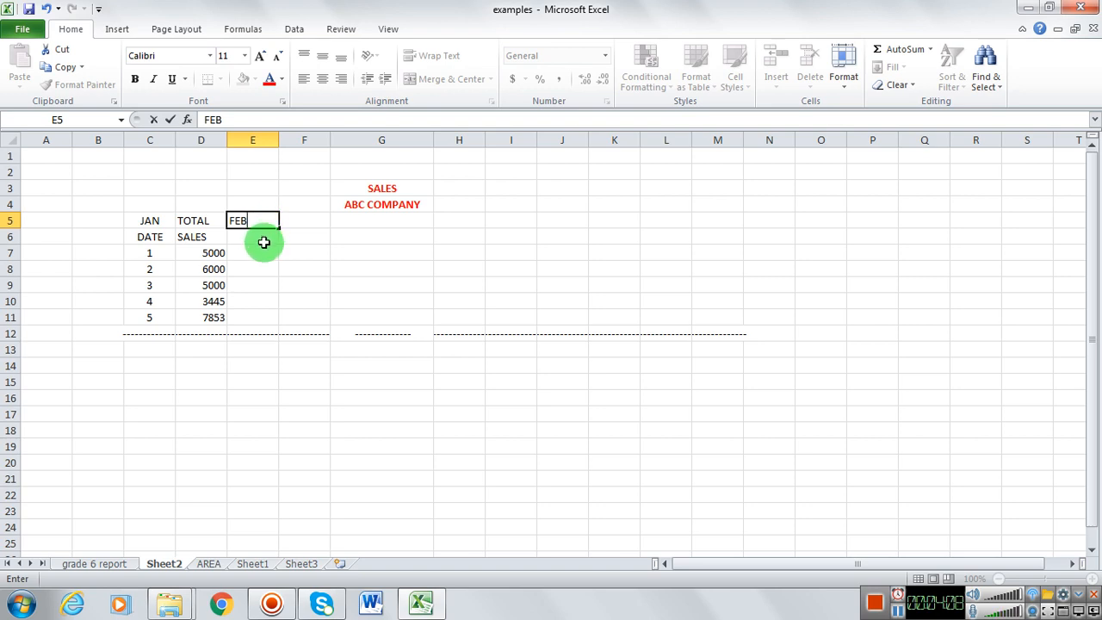
{"action": "left_click", "coordinate": [264, 241]}
{"action": "type", "text": "DA"}
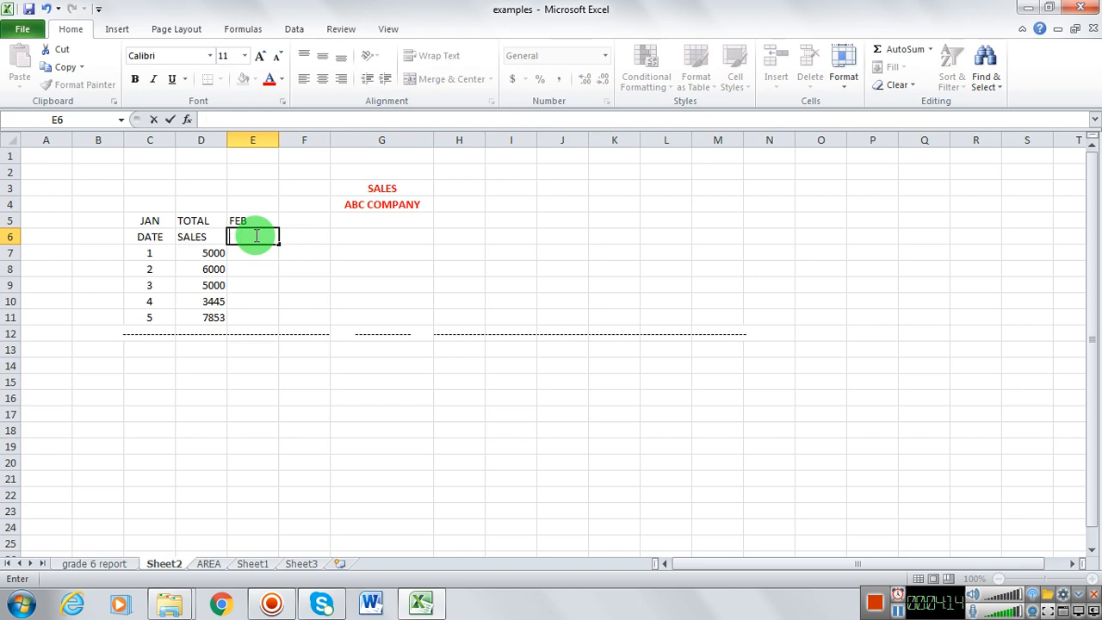
Step: Copy the TOTAL SALES heading from cells D5:D6 into cells F5:F6 for February
{"action": "left_click", "coordinate": [315, 221]}
{"action": "left_click", "coordinate": [214, 220]}
{"action": "left_click_drag", "start_coordinate": [214, 221], "coordinate": [212, 234]}
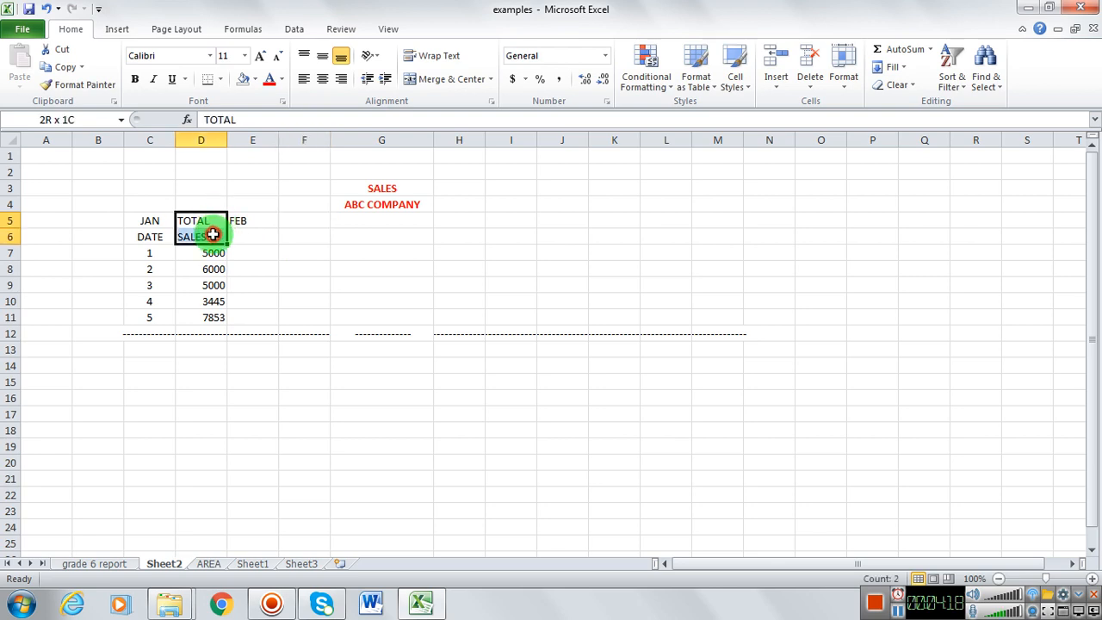
{"action": "key", "text": "ctrl+c"}
{"action": "left_click_drag", "start_coordinate": [307, 219], "coordinate": [306, 232]}
{"action": "key", "text": "ctrl+v"}
Step: Enter the February sales figures 7888, 779, 56784, 333 and 7777 down cells F7 to F11
{"action": "left_click", "coordinate": [307, 259]}
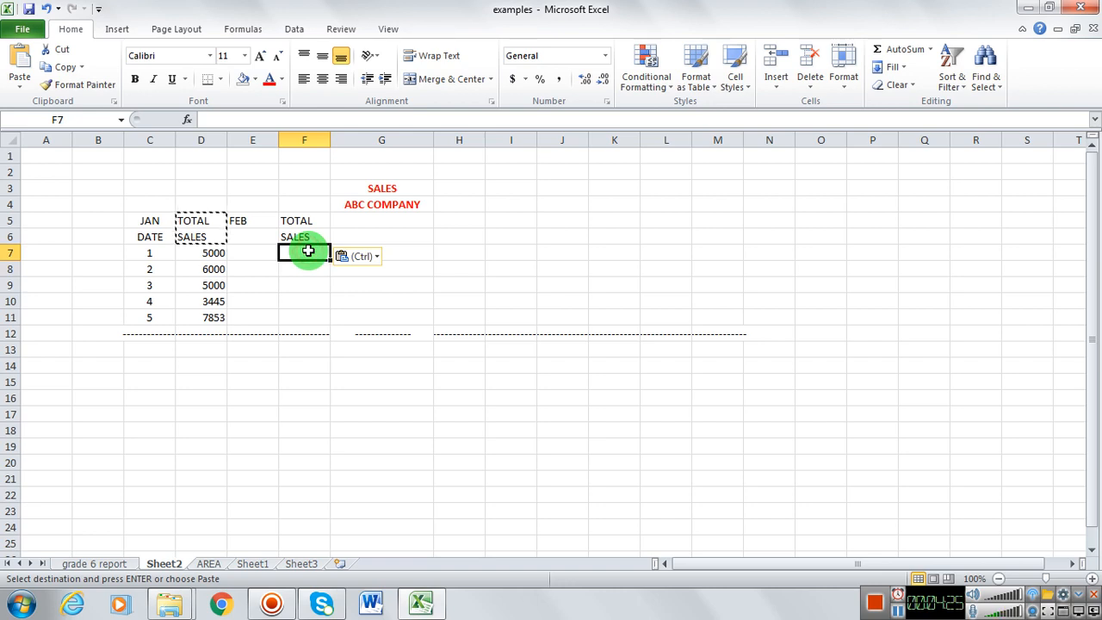
{"action": "type", "text": "677"}
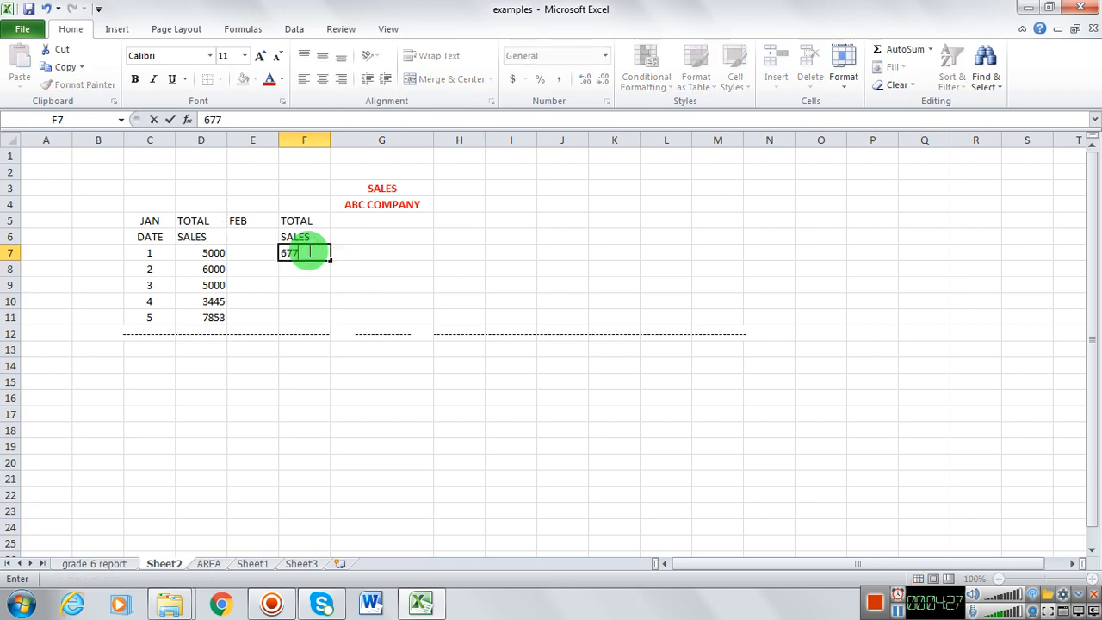
{"action": "key", "text": "ctrl+Return"}
{"action": "type", "text": "7888"}
{"action": "key", "text": "Return"}
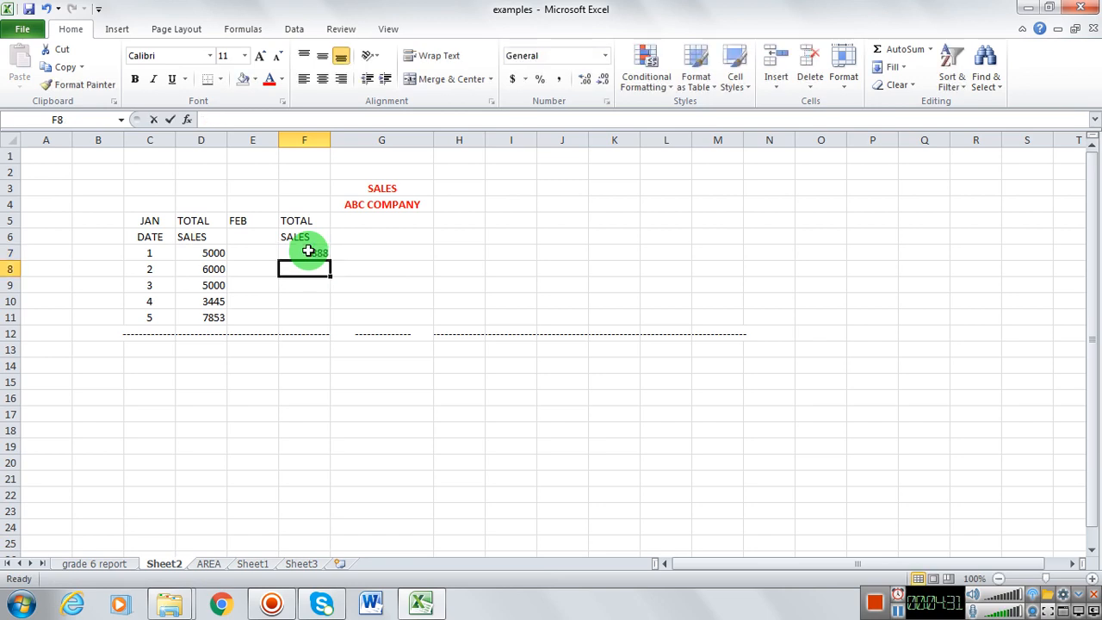
{"action": "type", "text": "77"}
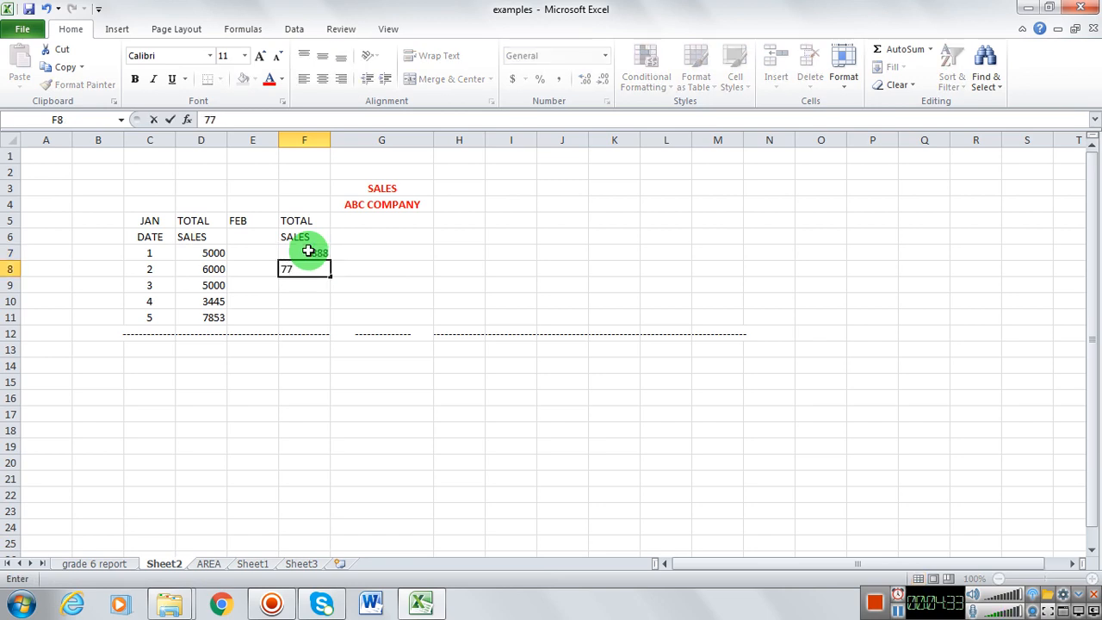
{"action": "type", "text": "9"}
{"action": "key", "text": "Return"}
{"action": "type", "text": "56784"}
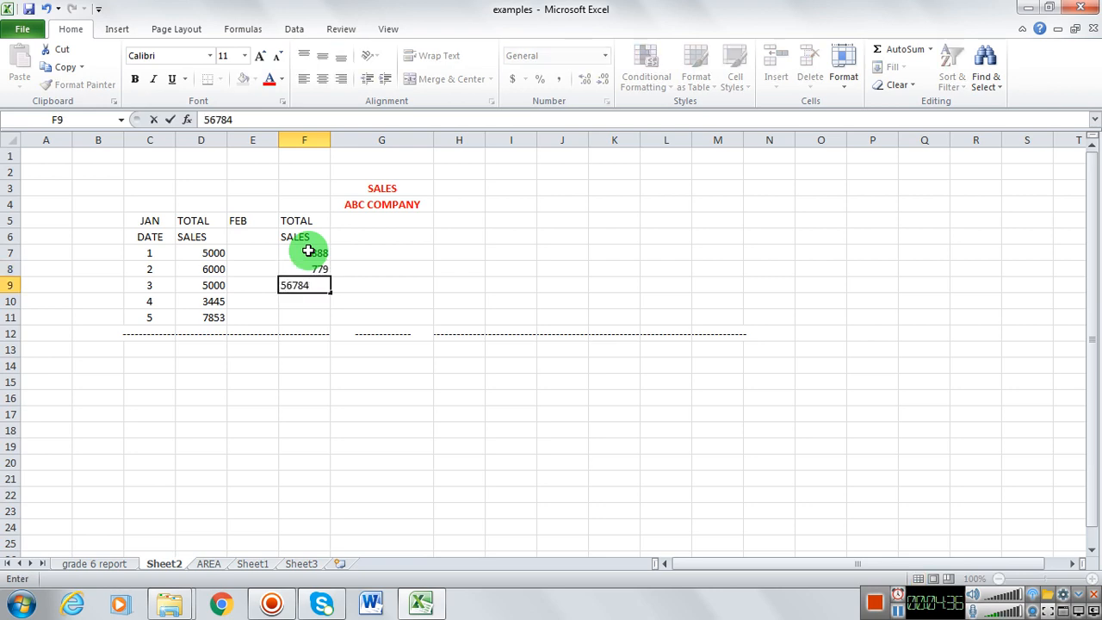
{"action": "key", "text": "Return"}
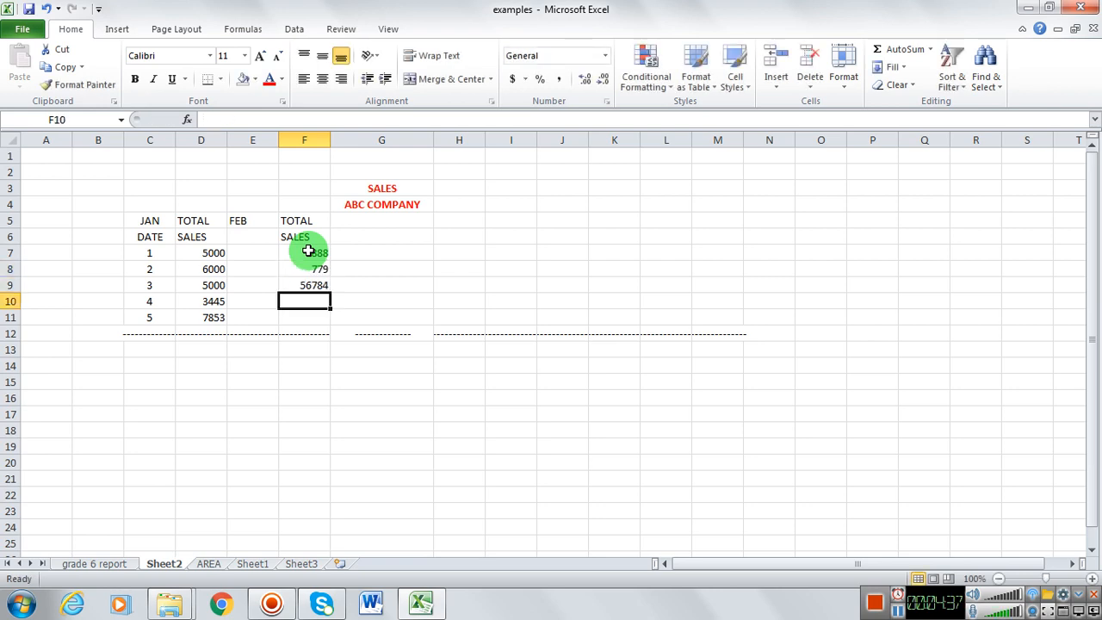
{"action": "type", "text": "333"}
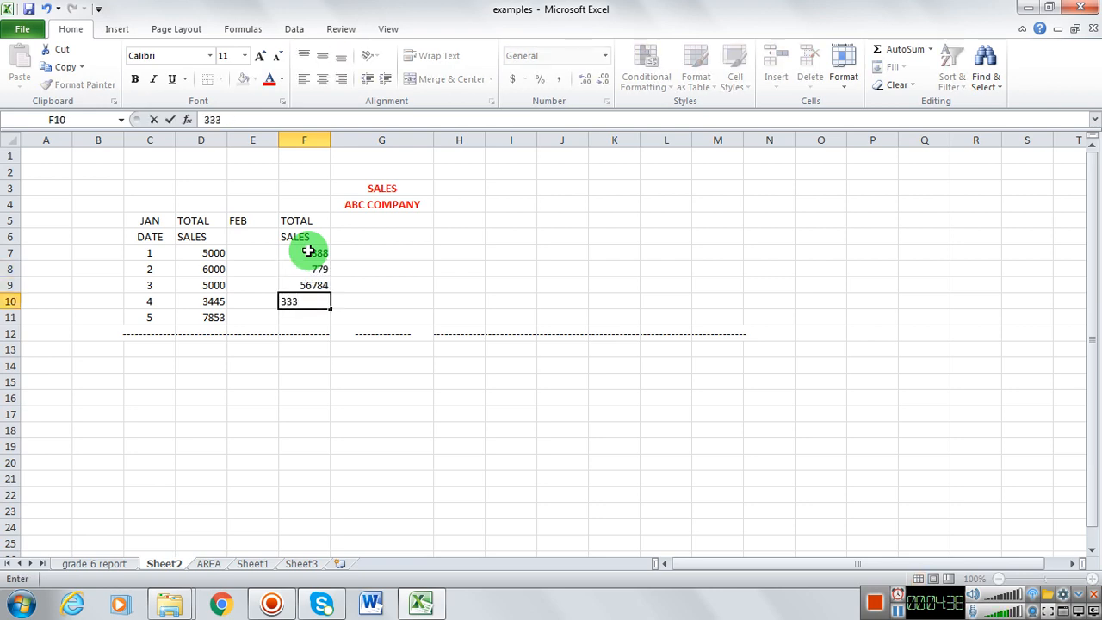
{"action": "key", "text": "Return"}
{"action": "type", "text": "7777"}
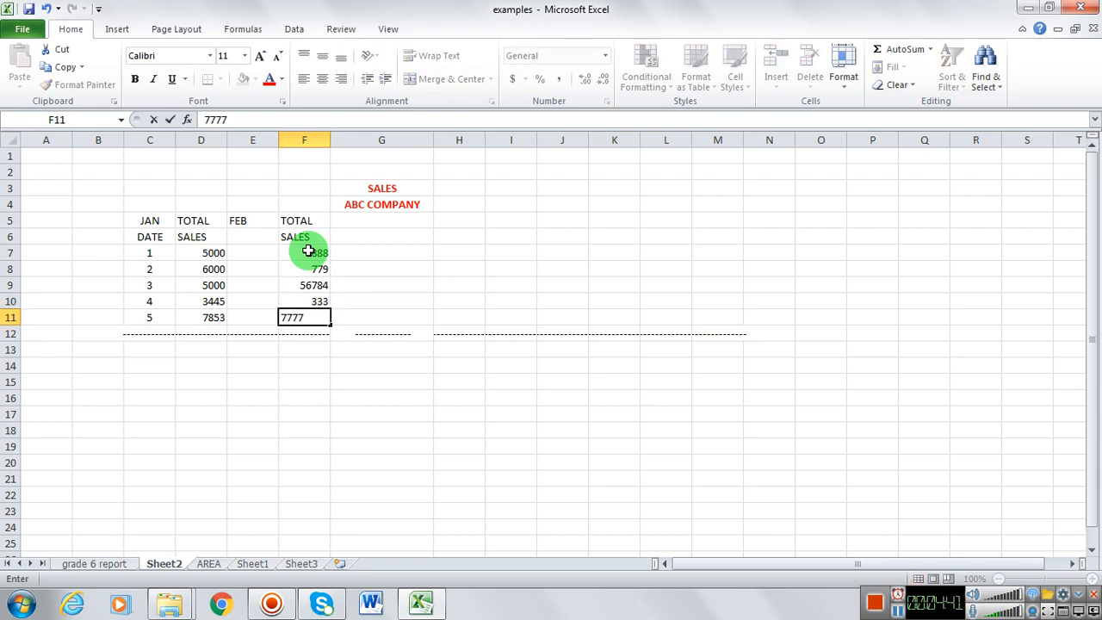
{"action": "key", "text": "Return"}
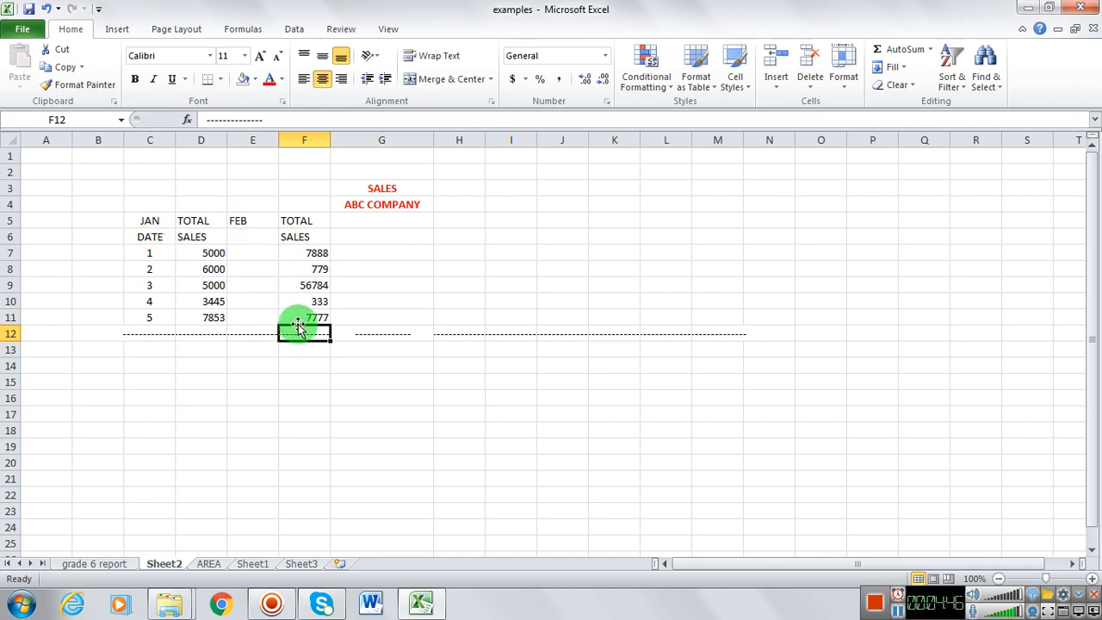
Step: Fill the January headings in C5:D6 with a light olive green and the February headings in E5:F6 with a light red
{"action": "left_click_drag", "start_coordinate": [163, 221], "coordinate": [203, 237]}
{"action": "left_click", "coordinate": [255, 78]}
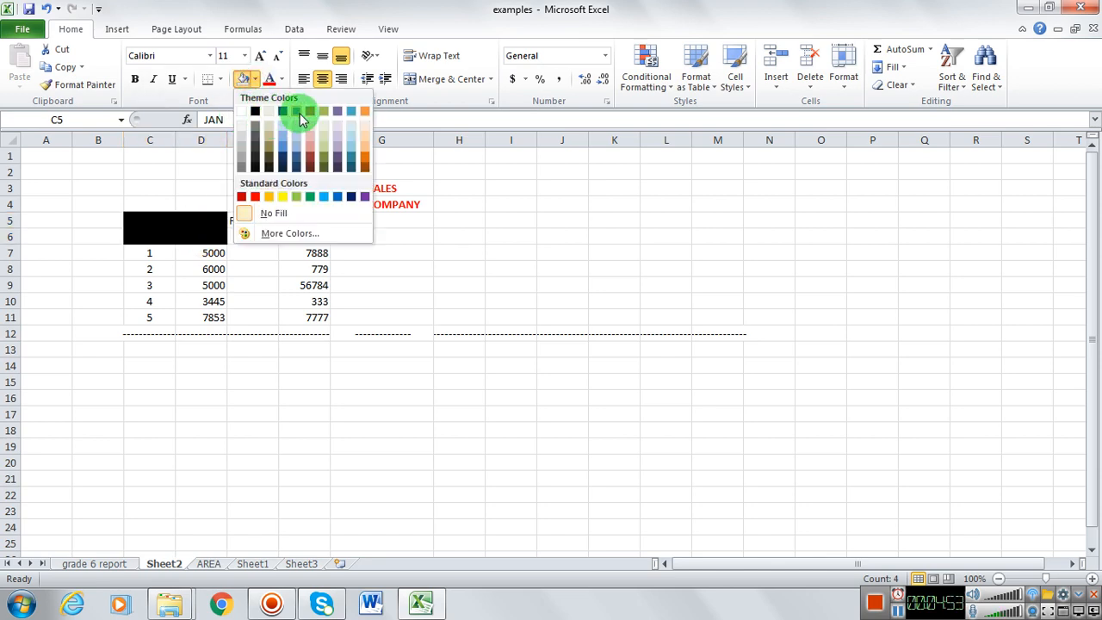
{"action": "left_click", "coordinate": [332, 130]}
{"action": "left_click_drag", "start_coordinate": [255, 219], "coordinate": [305, 238]}
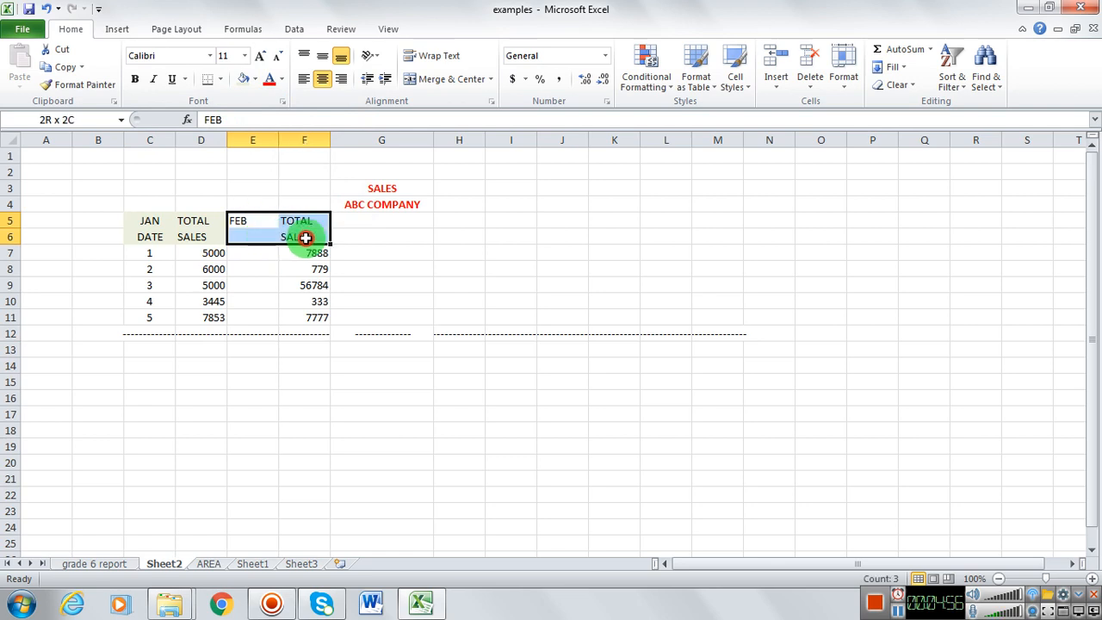
{"action": "left_click", "coordinate": [255, 78]}
{"action": "left_click", "coordinate": [310, 145]}
{"action": "left_click", "coordinate": [342, 236]}
Step: Enter the heading MARCH in cell G5 and copy the TOTAL SALES heading from F5:F6 into H5:H6
{"action": "left_click", "coordinate": [349, 217]}
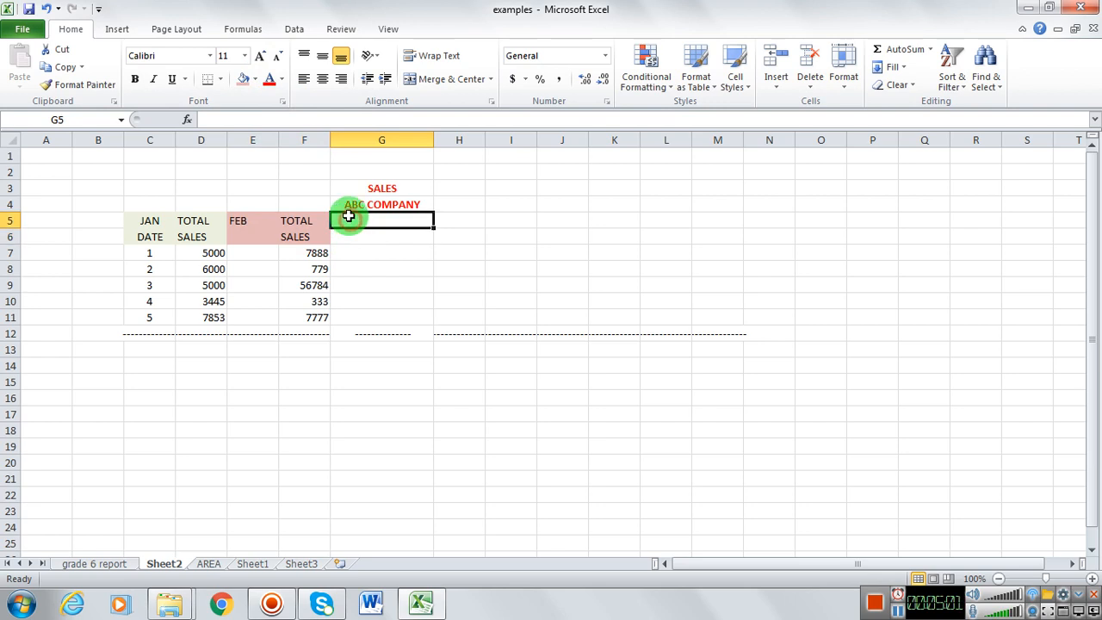
{"action": "type", "text": "MARCH"}
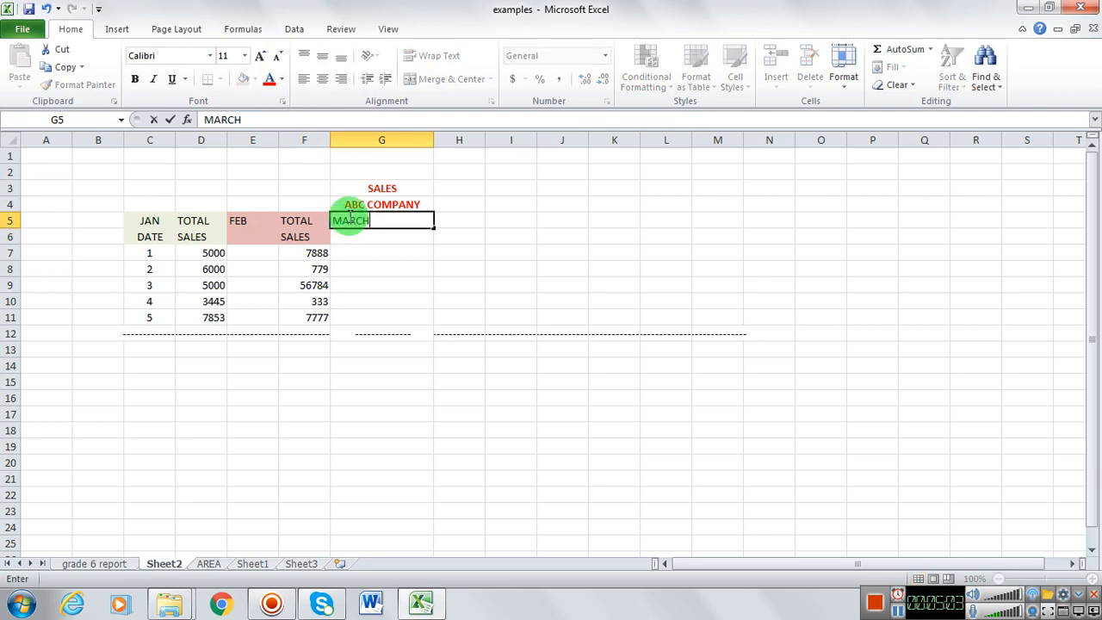
{"action": "key", "text": "Tab"}
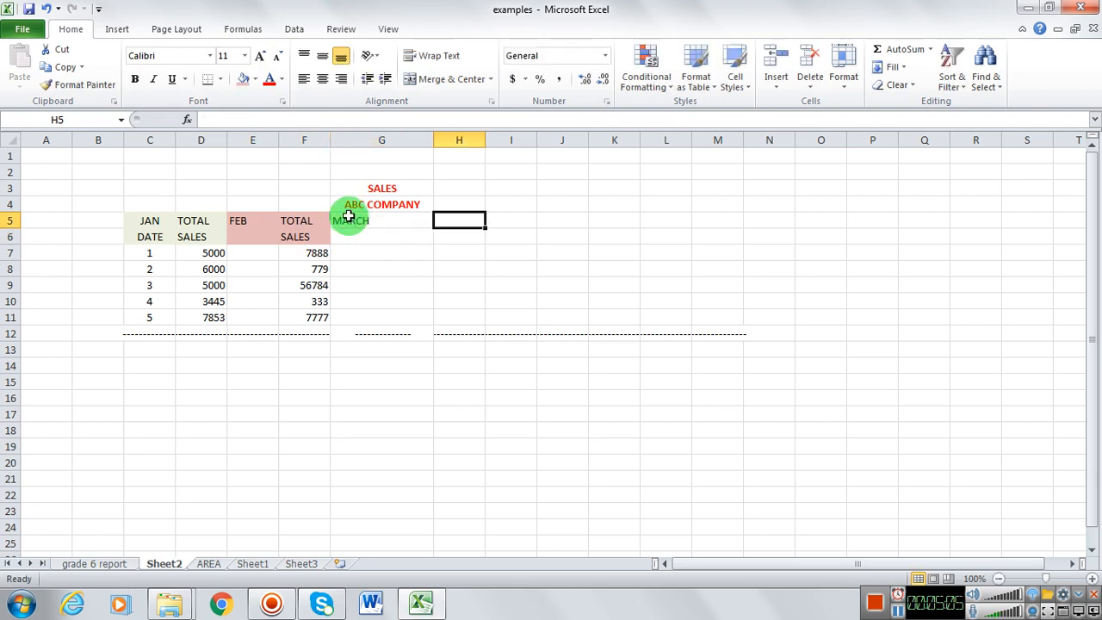
{"action": "left_click_drag", "start_coordinate": [309, 223], "coordinate": [312, 244]}
{"action": "key", "text": "ctrl+c"}
{"action": "left_click", "coordinate": [460, 221]}
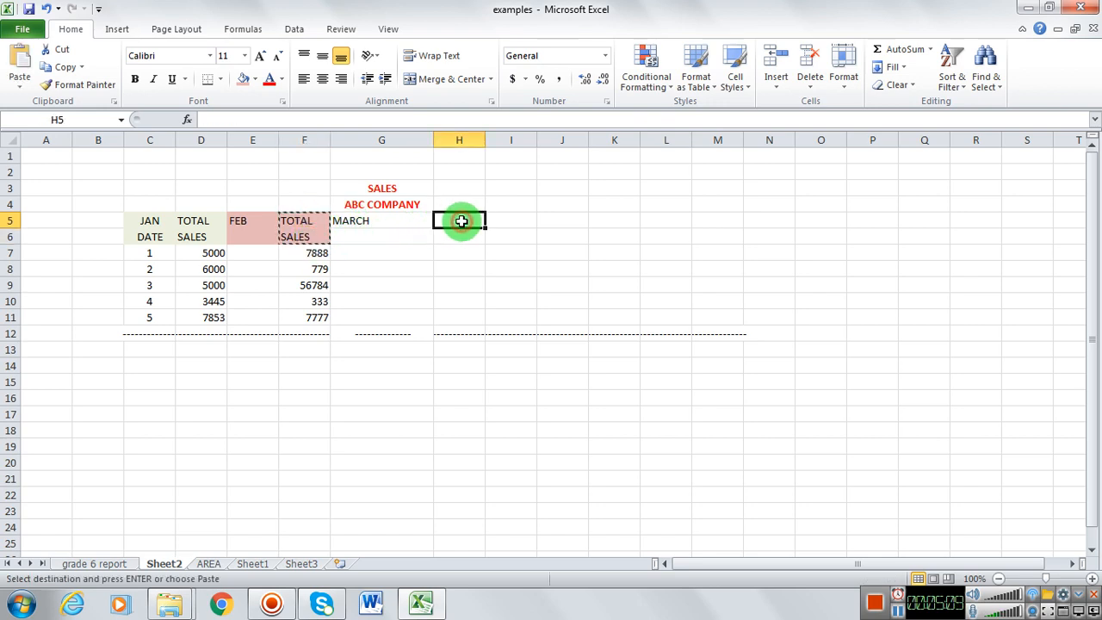
{"action": "key", "text": "ctrl+v"}
Step: Fill the March headings in G5:H6 with the standard light green colour
{"action": "left_click_drag", "start_coordinate": [405, 222], "coordinate": [470, 238]}
{"action": "left_click", "coordinate": [255, 79]}
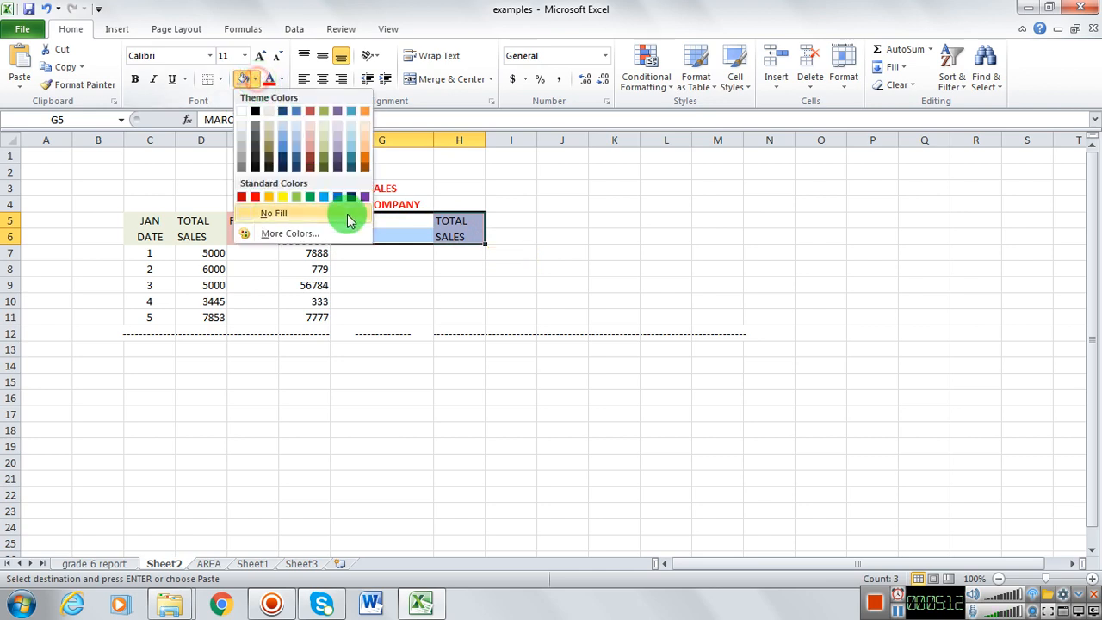
{"action": "left_click", "coordinate": [295, 197]}
{"action": "left_click", "coordinate": [423, 285]}
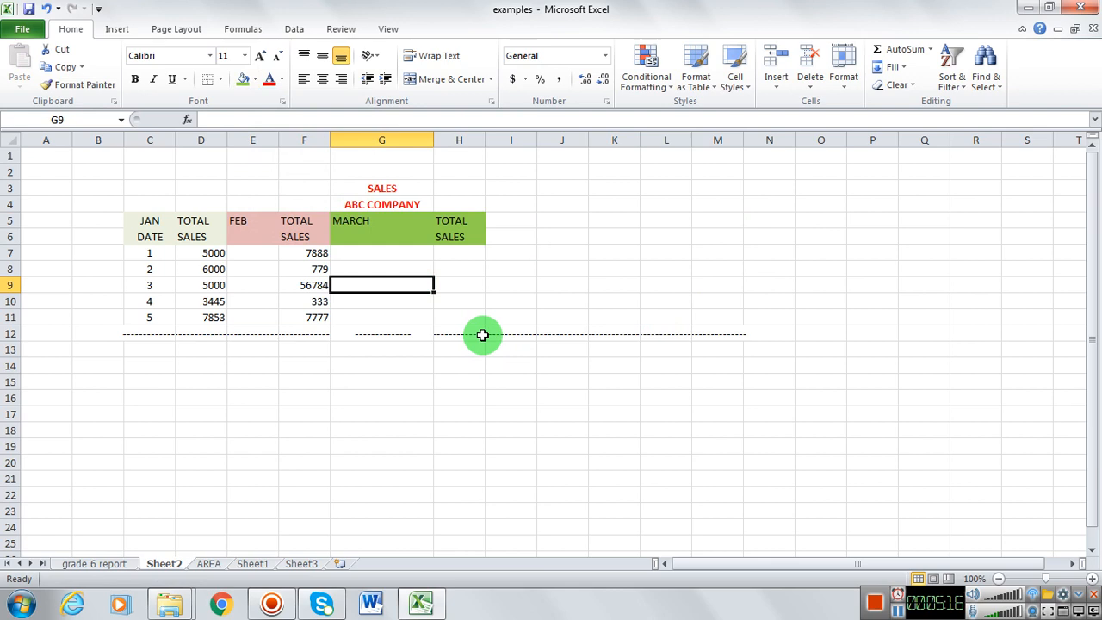
Step: Enter the March sales figures 455, 34343, 6565, 655 and 78609 down cells H7 to H11
{"action": "left_click", "coordinate": [456, 258]}
{"action": "type", "text": "455"}
{"action": "key", "text": "Return"}
{"action": "type", "text": "34343"}
{"action": "key", "text": "Return"}
{"action": "type", "text": "6565"}
{"action": "key", "text": "Return"}
{"action": "type", "text": "655"}
{"action": "left_click", "coordinate": [468, 312]}
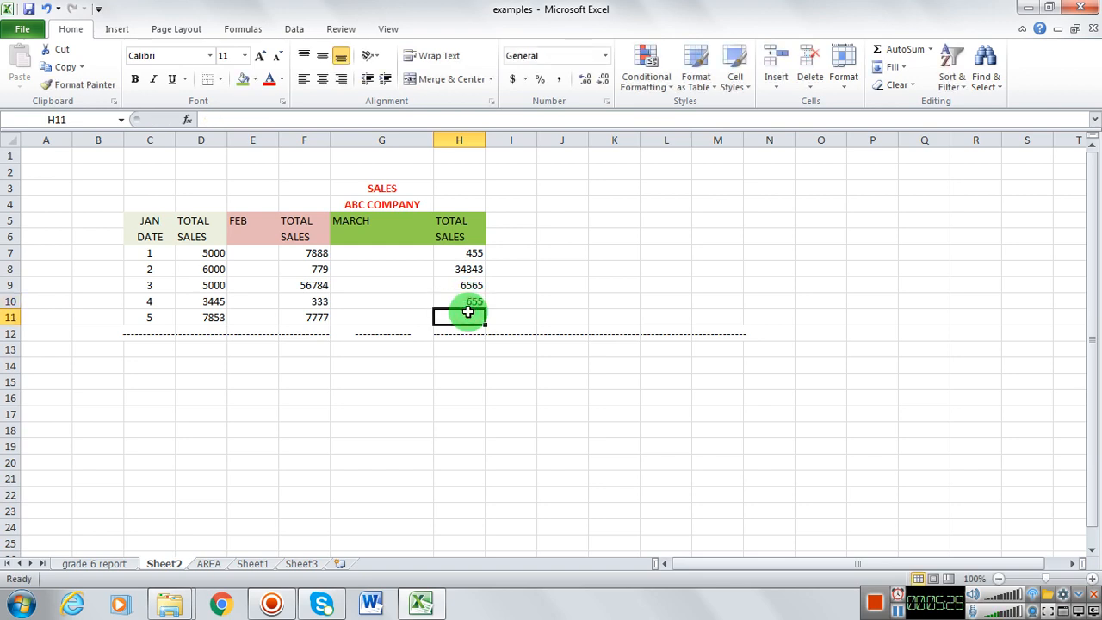
{"action": "type", "text": "78609"}
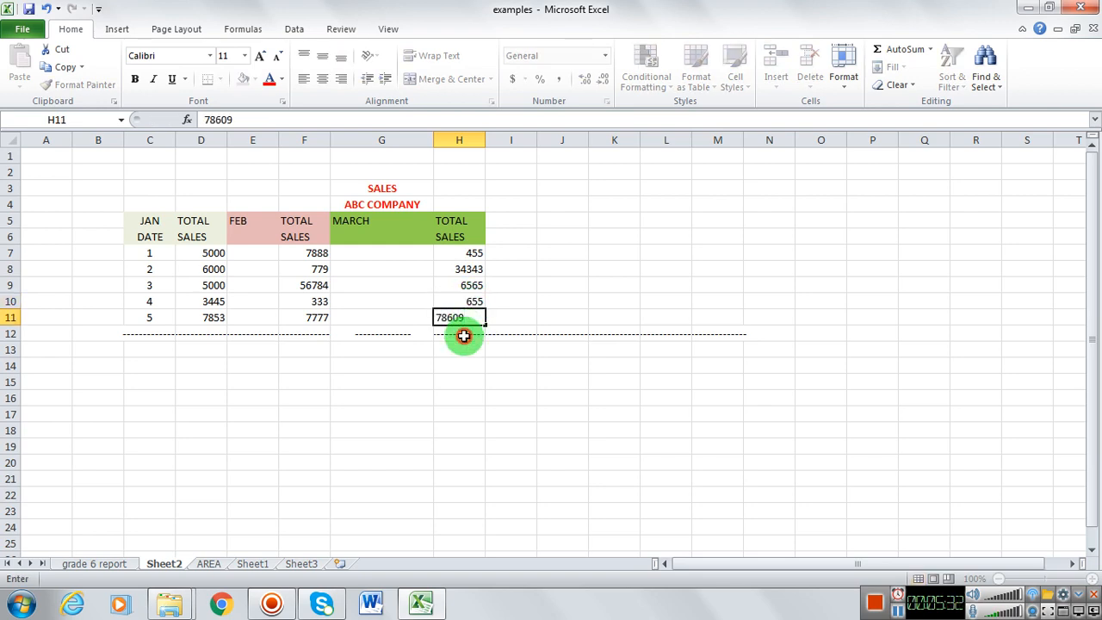
{"action": "left_click", "coordinate": [458, 336]}
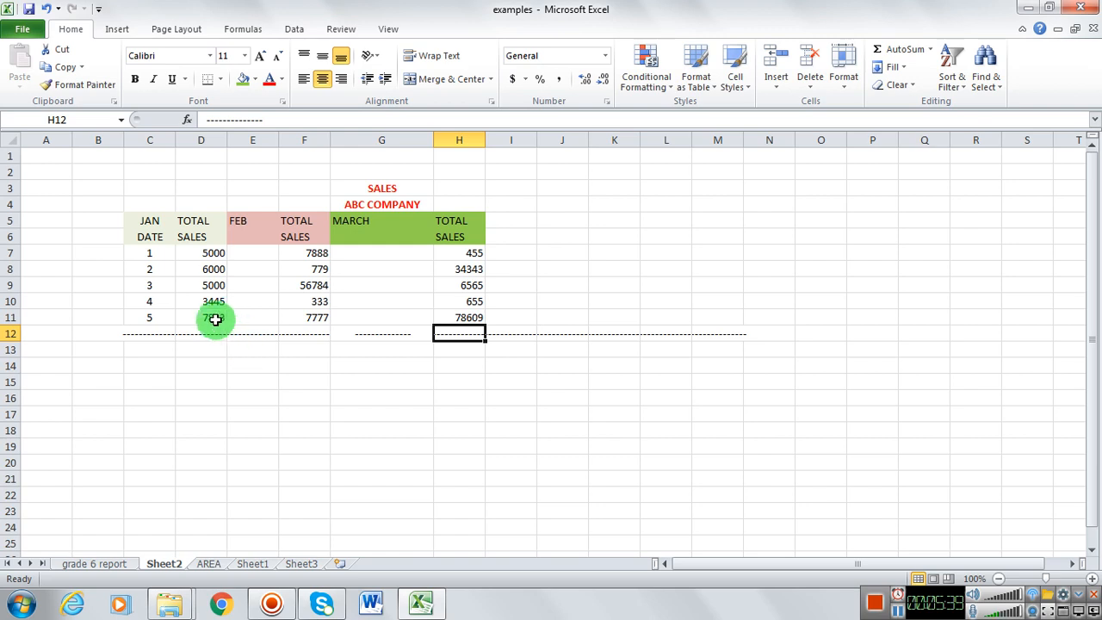
Step: Total the January sales in cell D13 with an AutoSum of the range D7:D11
{"action": "left_click_drag", "start_coordinate": [208, 253], "coordinate": [216, 320]}
{"action": "left_click", "coordinate": [209, 347]}
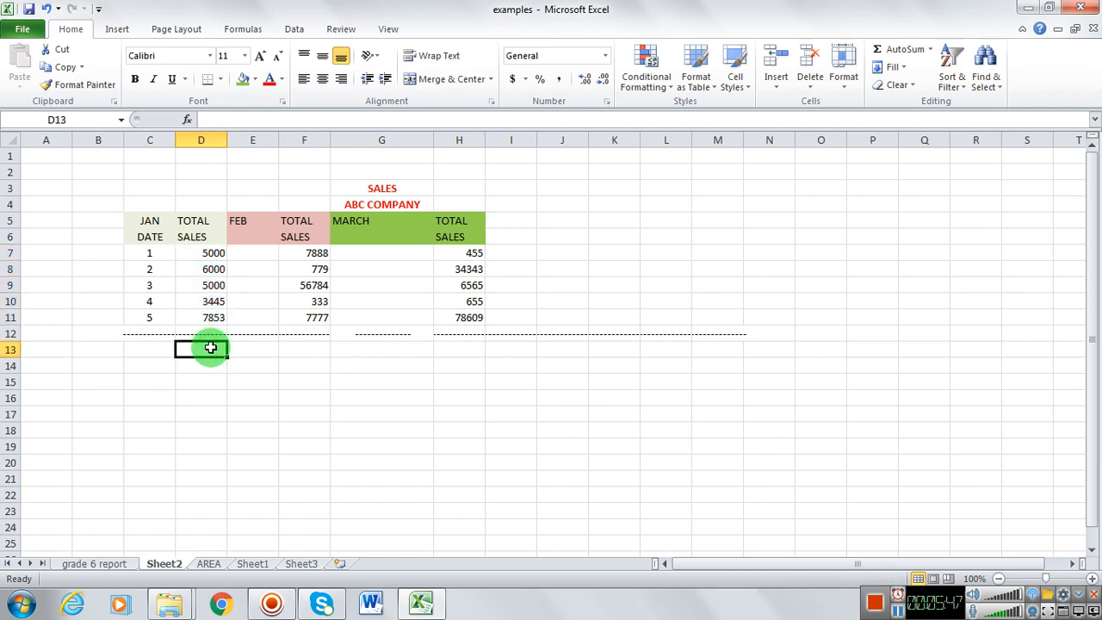
{"action": "left_click", "coordinate": [918, 54]}
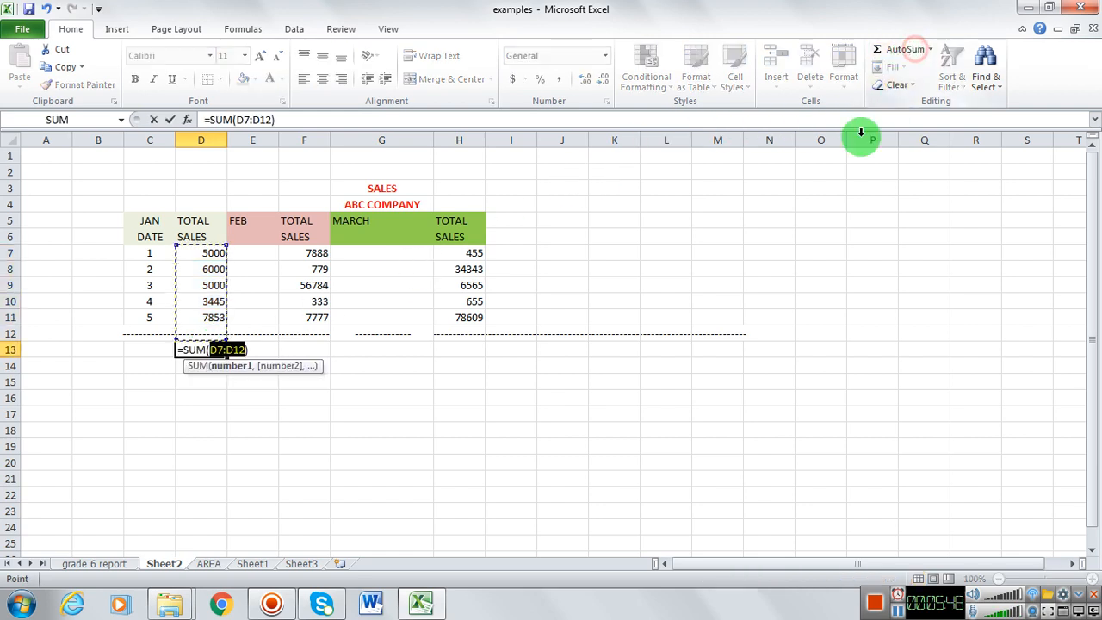
{"action": "left_click", "coordinate": [212, 254]}
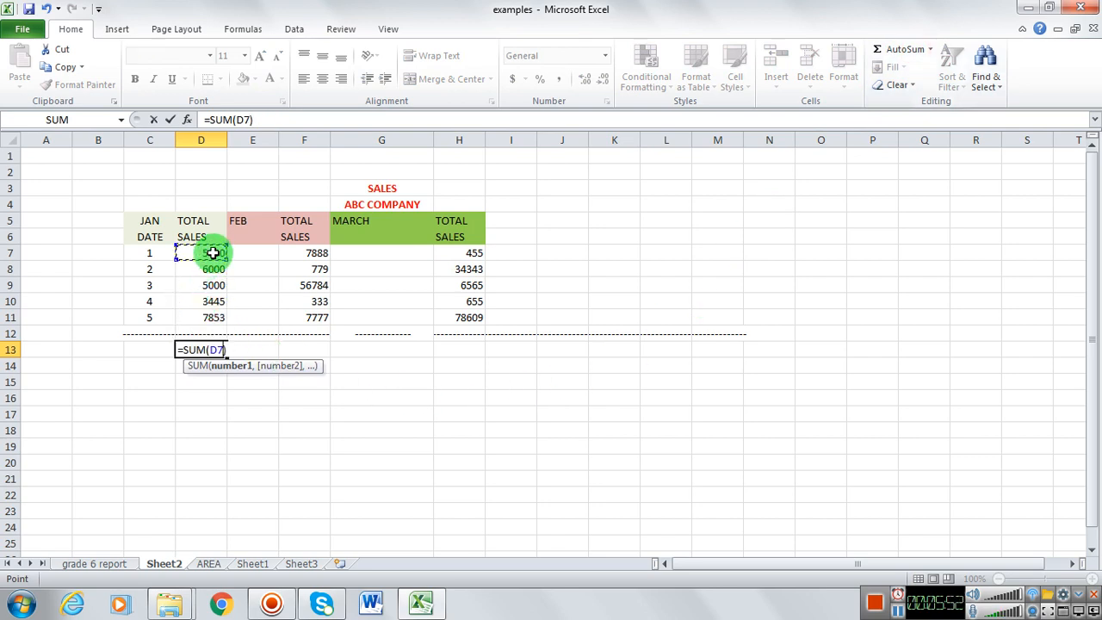
{"action": "left_click_drag", "start_coordinate": [213, 254], "coordinate": [214, 318]}
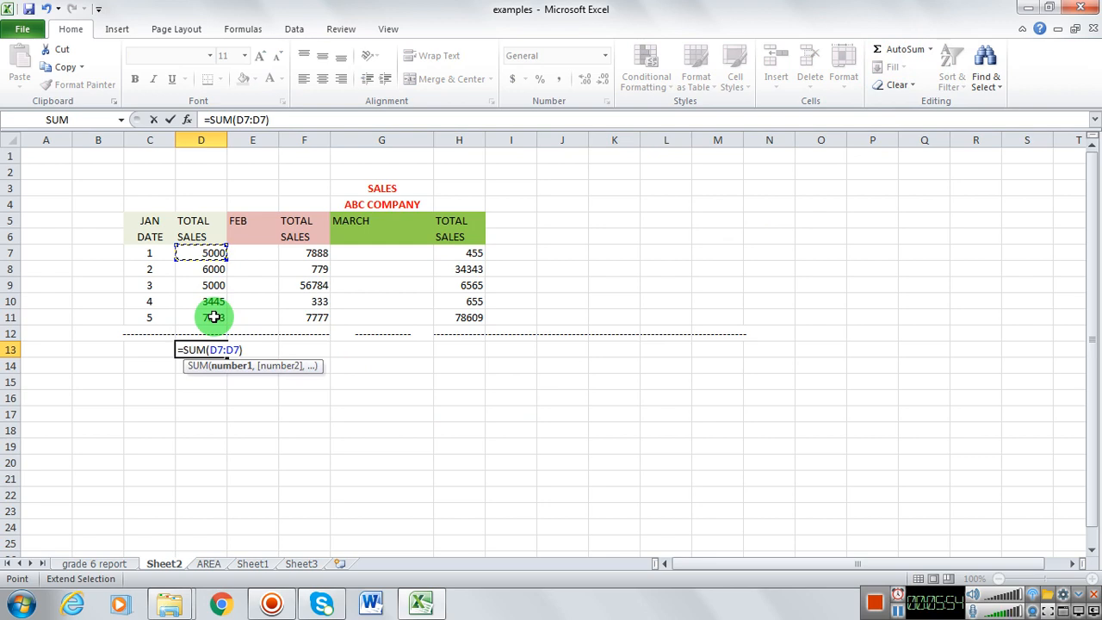
{"action": "left_click_drag", "start_coordinate": [214, 317], "coordinate": [212, 316]}
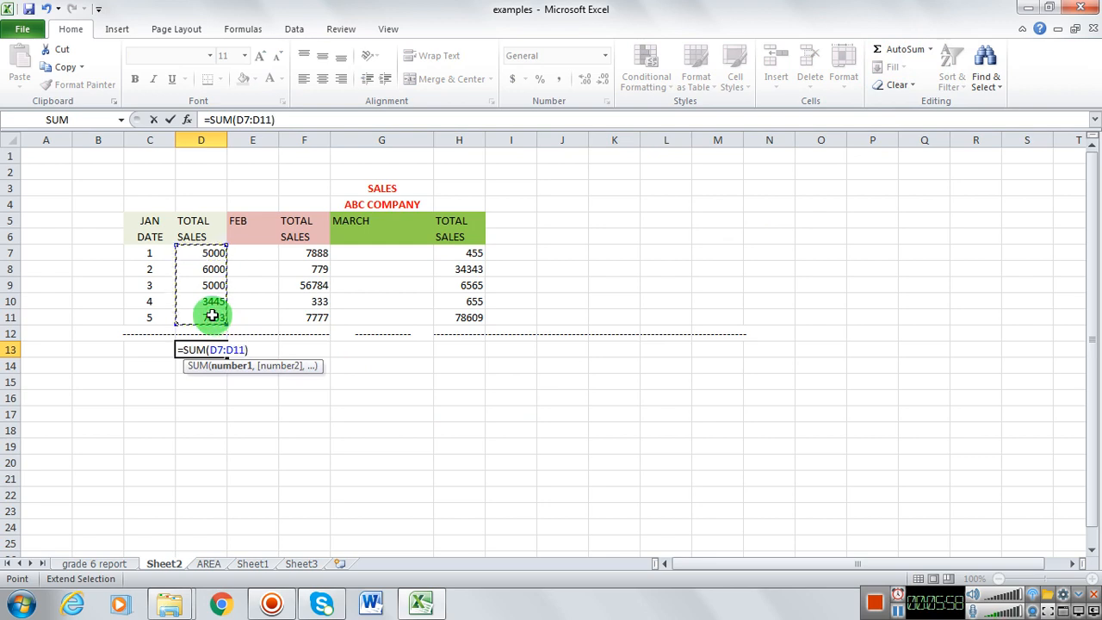
{"action": "key", "text": "Return"}
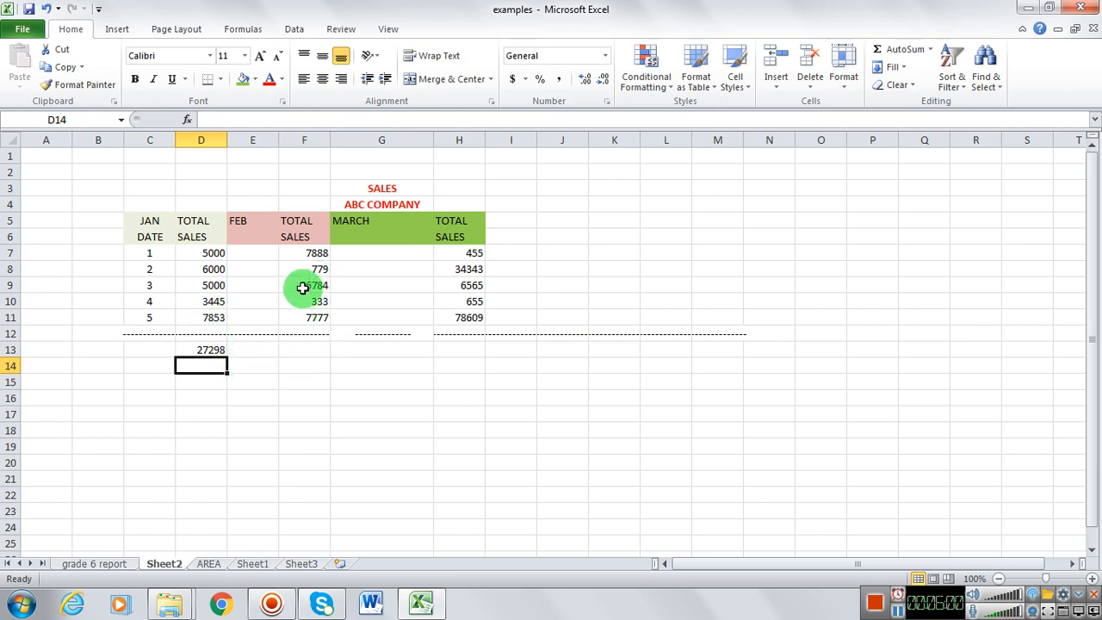
Step: Total the February sales in cell F13 with an AutoSum of the range F7:F11
{"action": "left_click", "coordinate": [306, 346]}
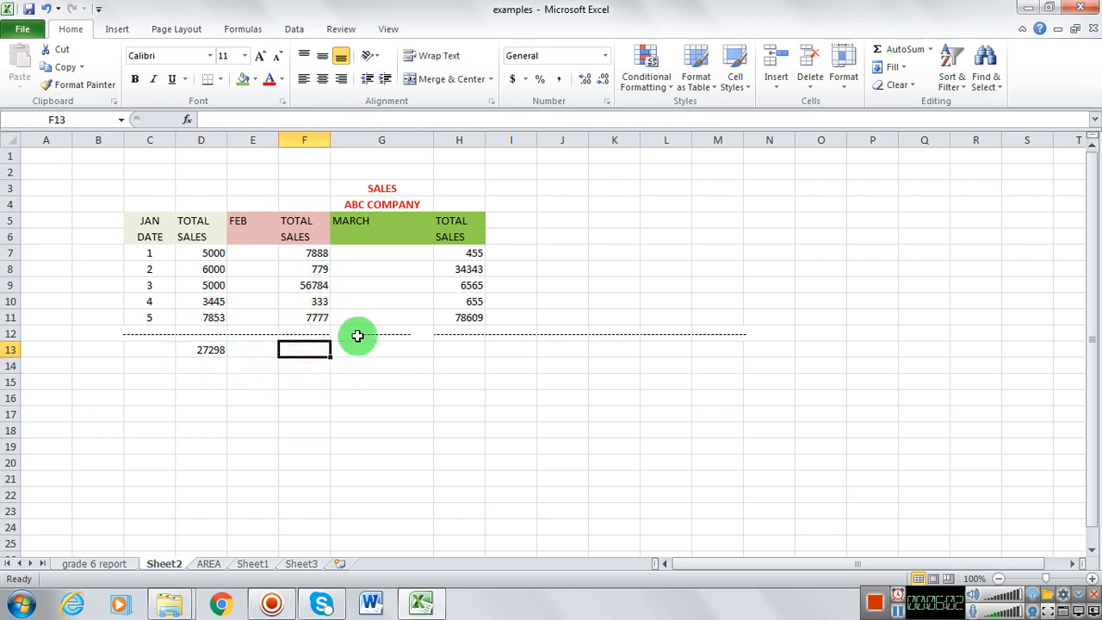
{"action": "left_click", "coordinate": [897, 49]}
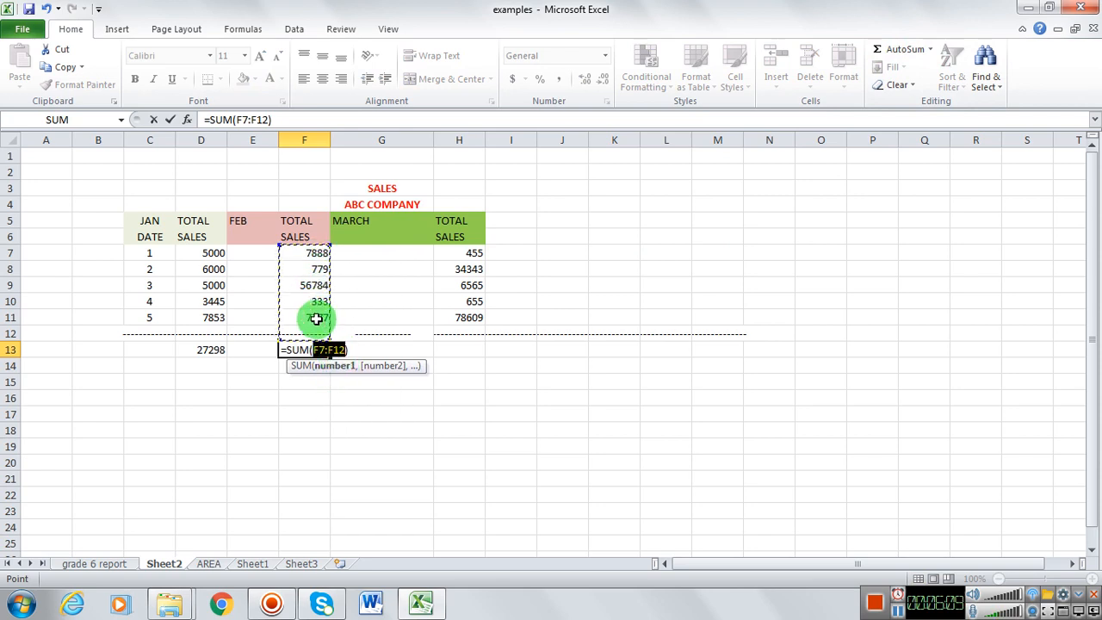
{"action": "left_click", "coordinate": [316, 319]}
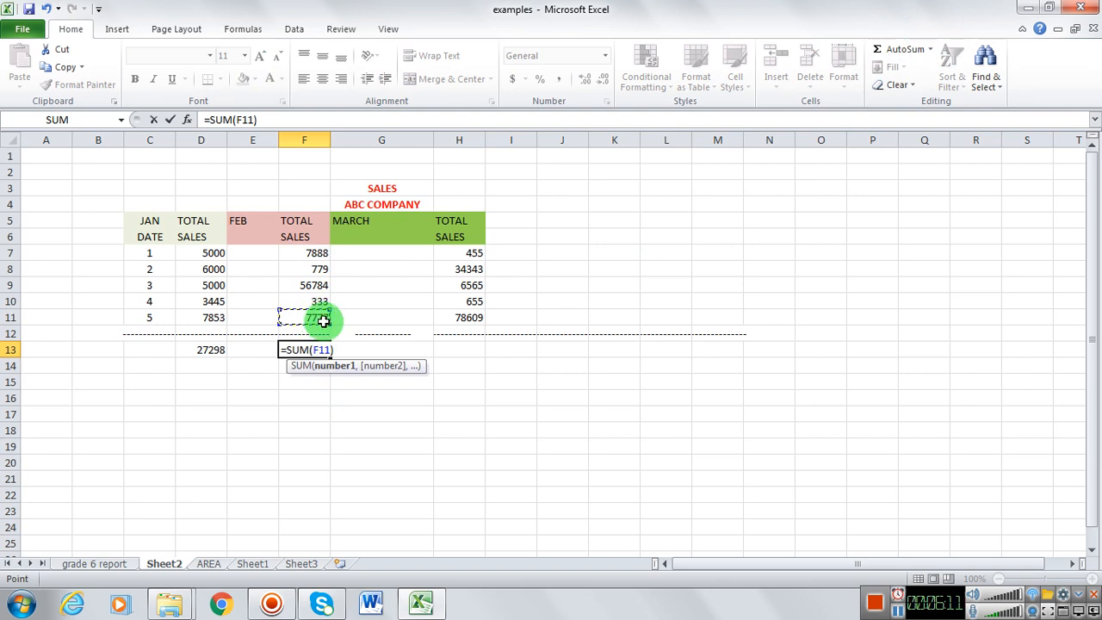
{"action": "left_click", "coordinate": [316, 257]}
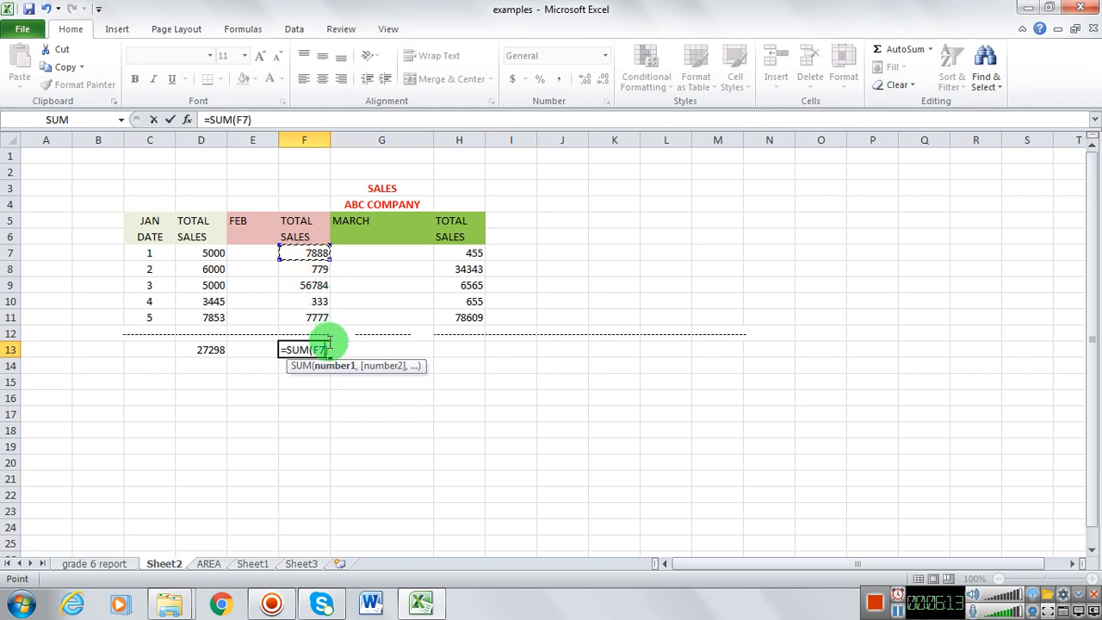
{"action": "key", "text": "F8"}
{"action": "left_click", "coordinate": [317, 320]}
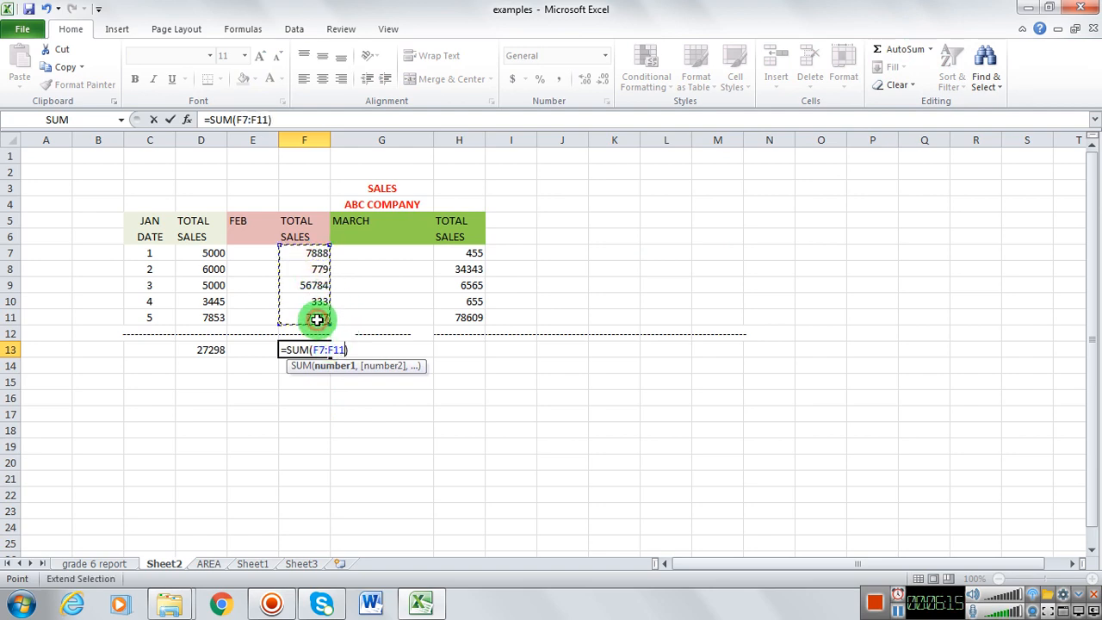
{"action": "key", "text": "Return"}
Step: Total the March sales in cell H13 with an AutoSum of the range H7:H11
{"action": "left_click", "coordinate": [462, 253]}
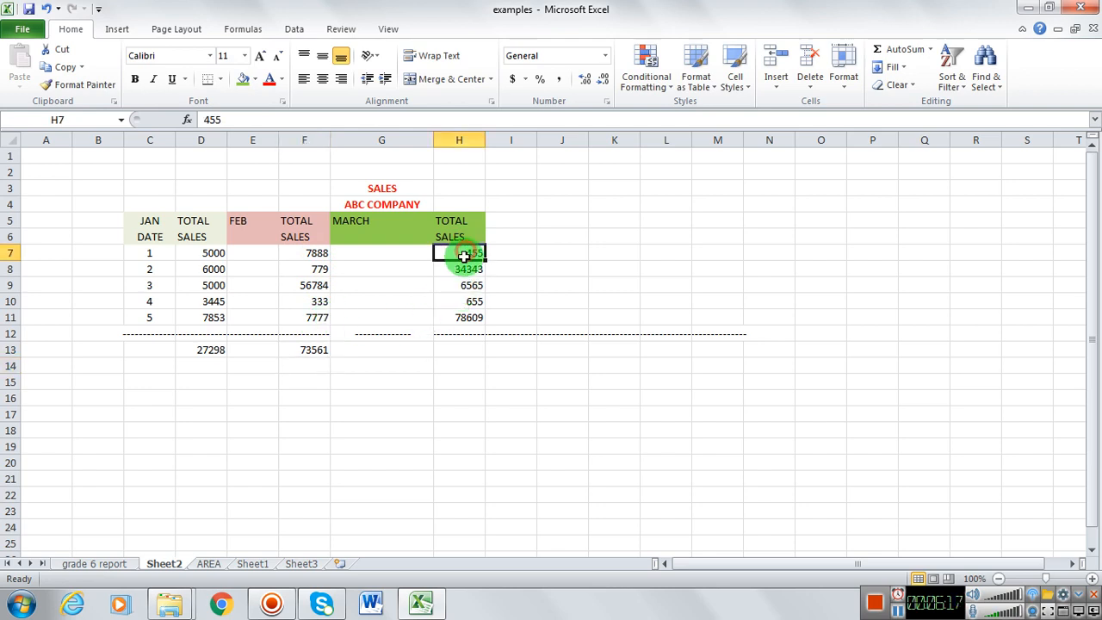
{"action": "left_click", "coordinate": [459, 350]}
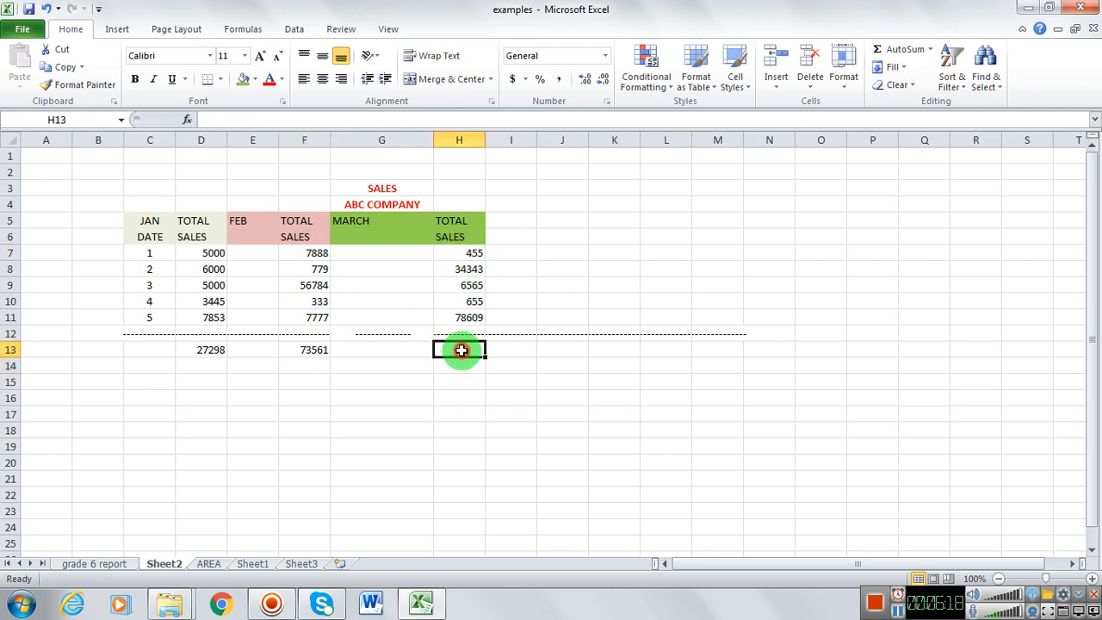
{"action": "left_click", "coordinate": [904, 49]}
{"action": "left_click", "coordinate": [467, 253]}
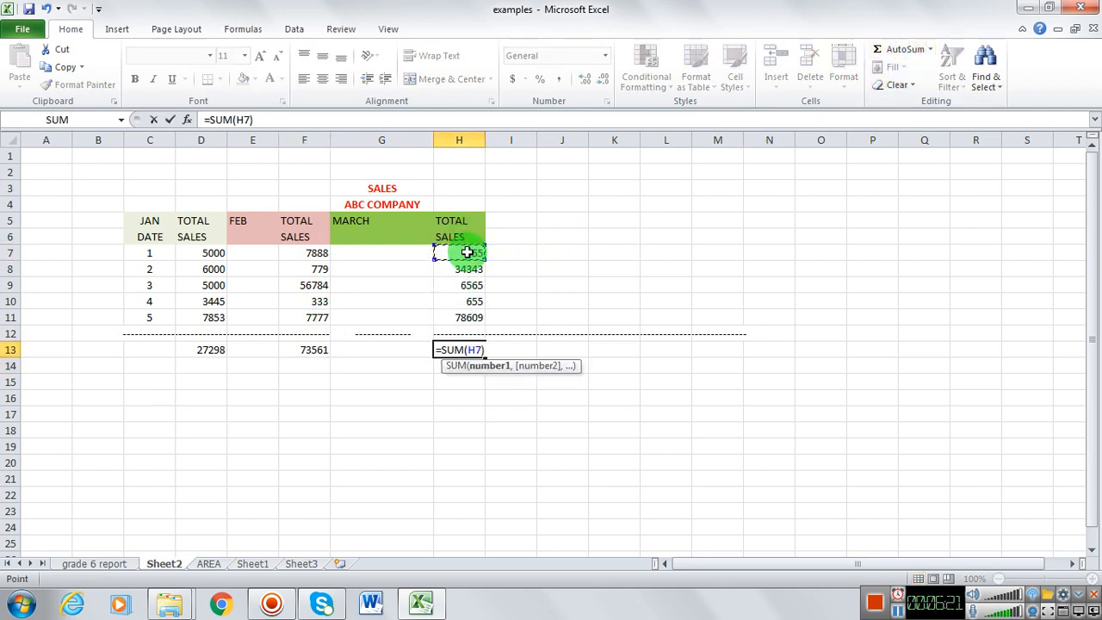
{"action": "left_click_drag", "start_coordinate": [467, 252], "coordinate": [472, 318]}
{"action": "key", "text": "Return"}
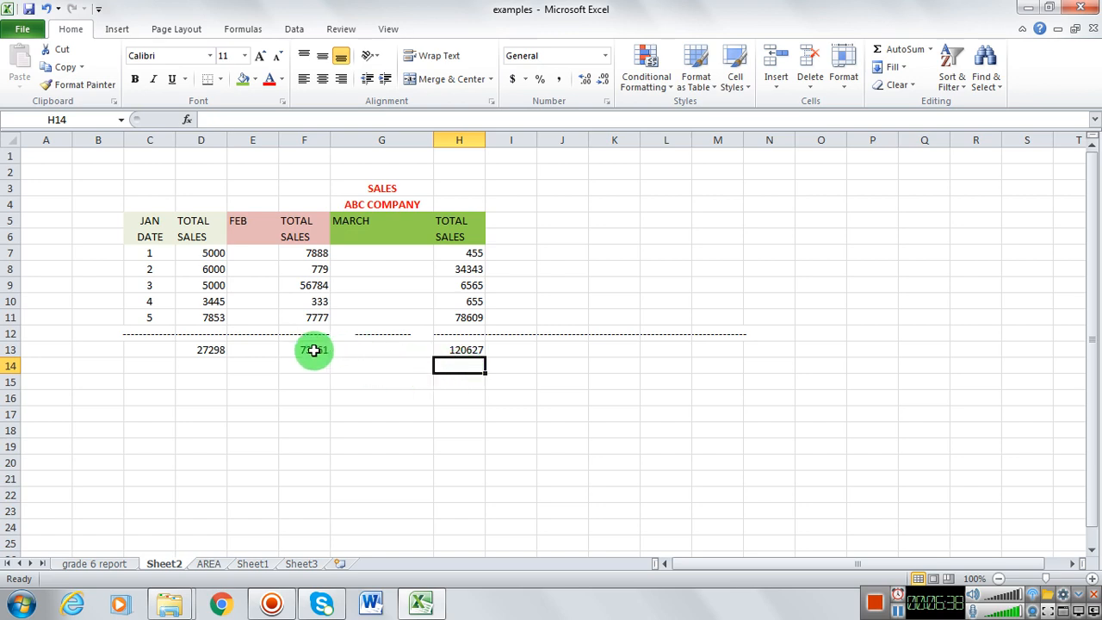
Step: Format the sales figures and totals in D7:H13 as bold red text with the $ English (U.S.) accounting format
{"action": "left_click_drag", "start_coordinate": [204, 253], "coordinate": [460, 344]}
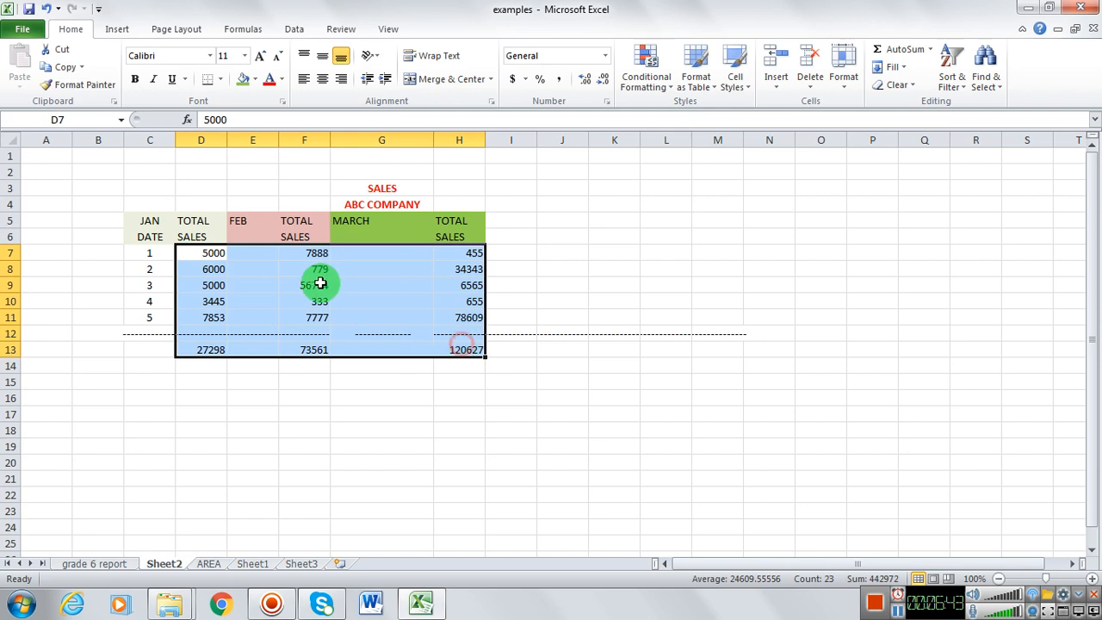
{"action": "left_click", "coordinate": [270, 83]}
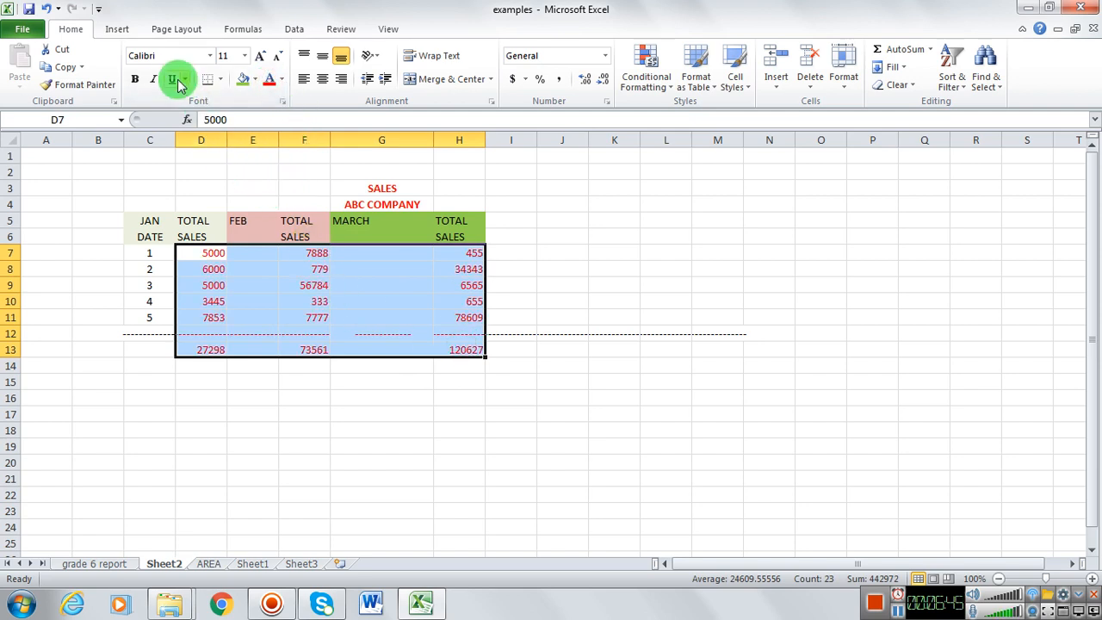
{"action": "left_click", "coordinate": [135, 79]}
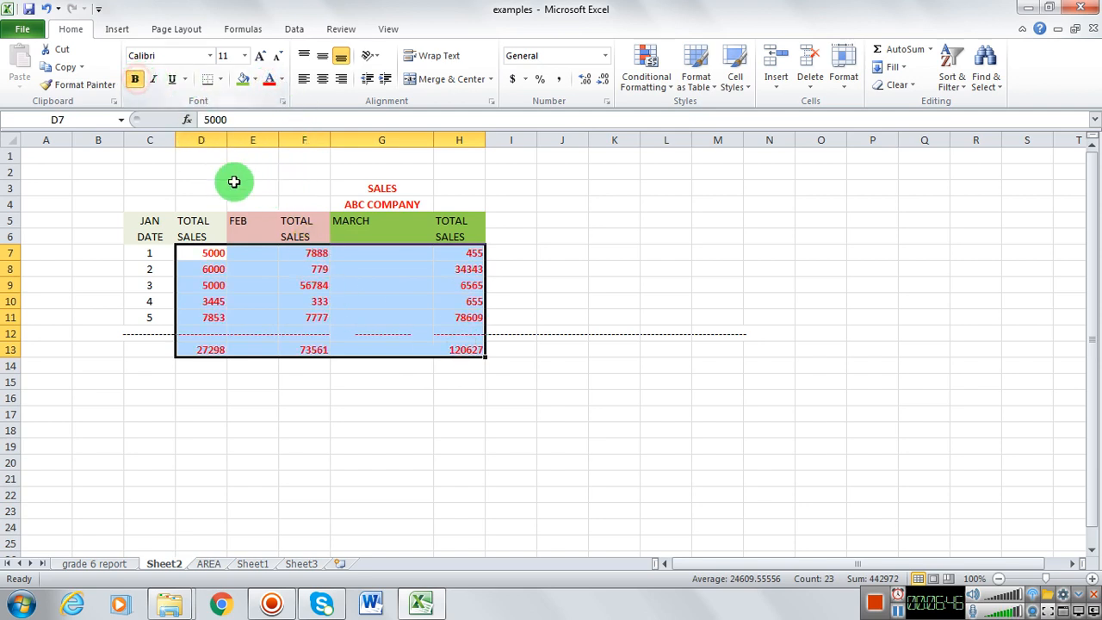
{"action": "left_click", "coordinate": [524, 80]}
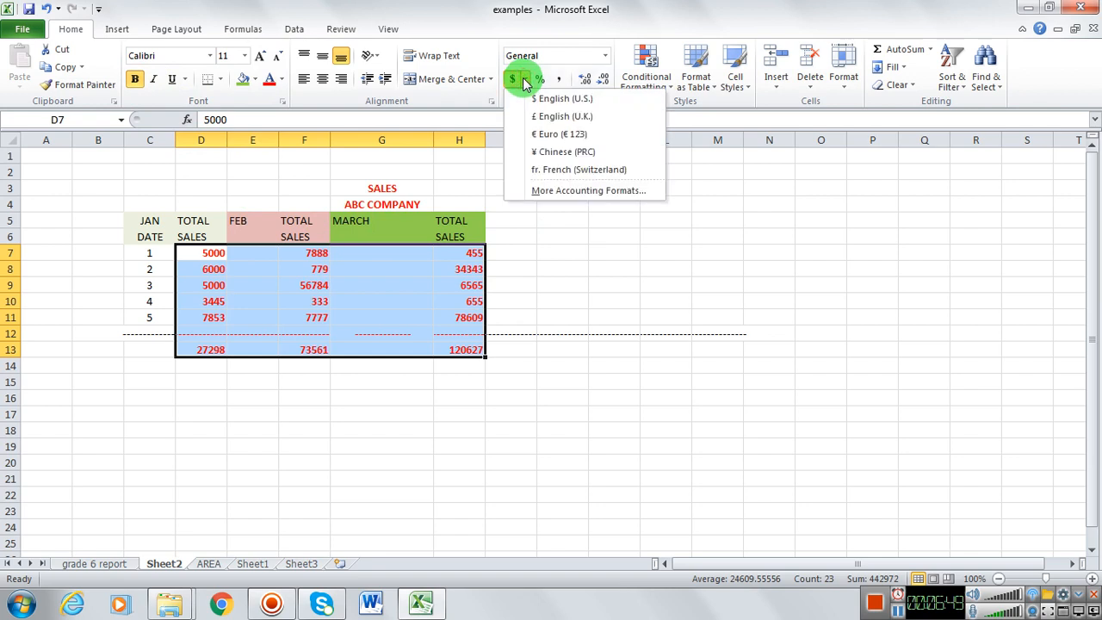
{"action": "left_click", "coordinate": [541, 100]}
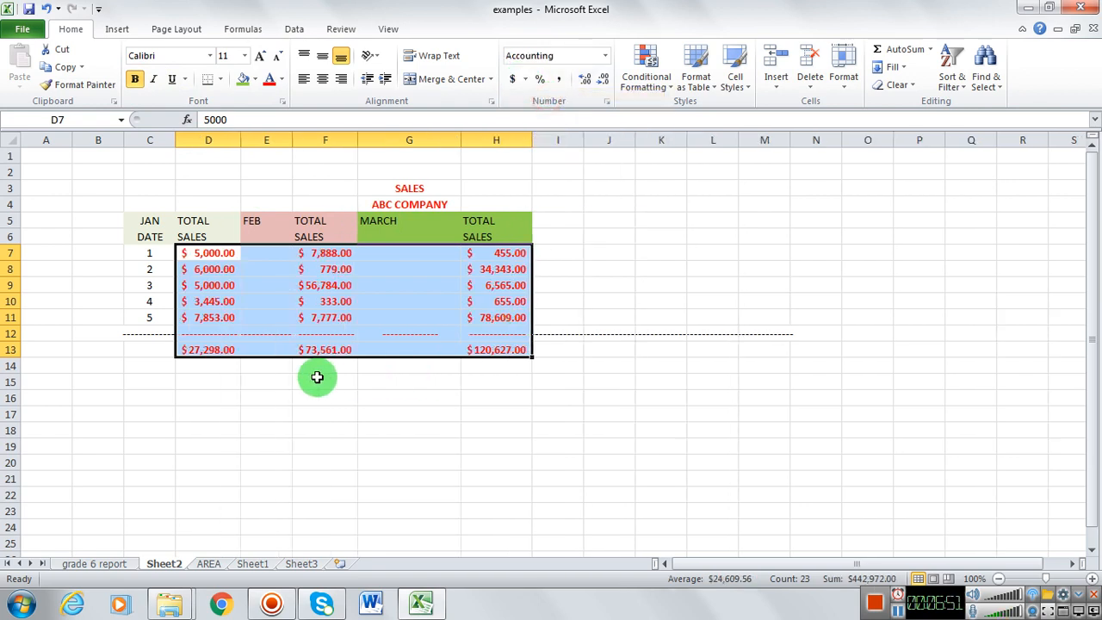
{"action": "left_click", "coordinate": [271, 386]}
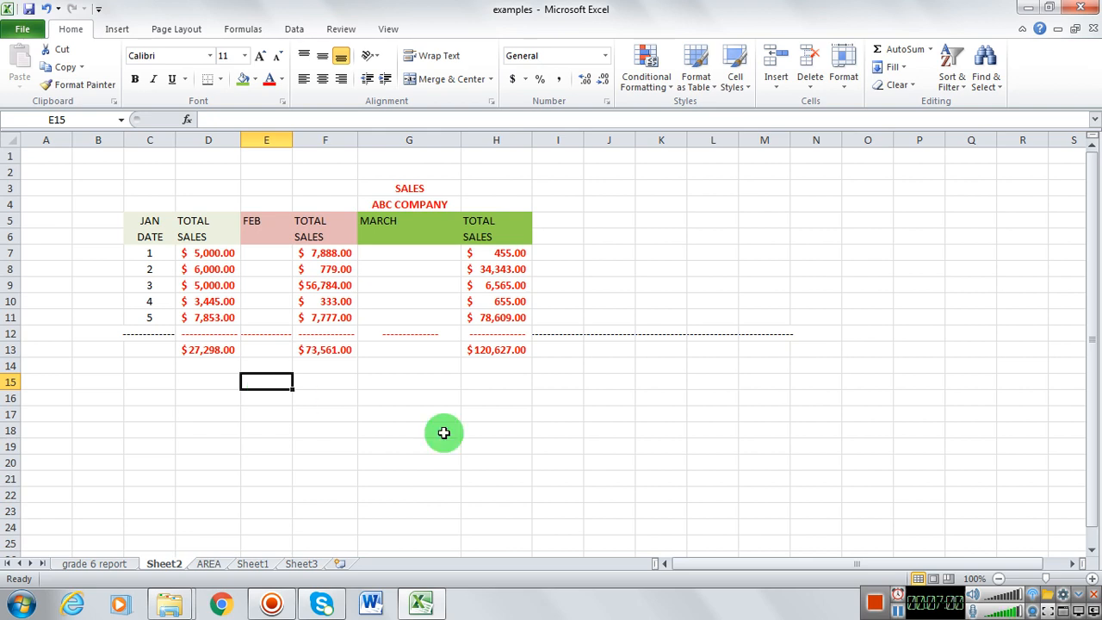
{"action": "left_click", "coordinate": [605, 57]}
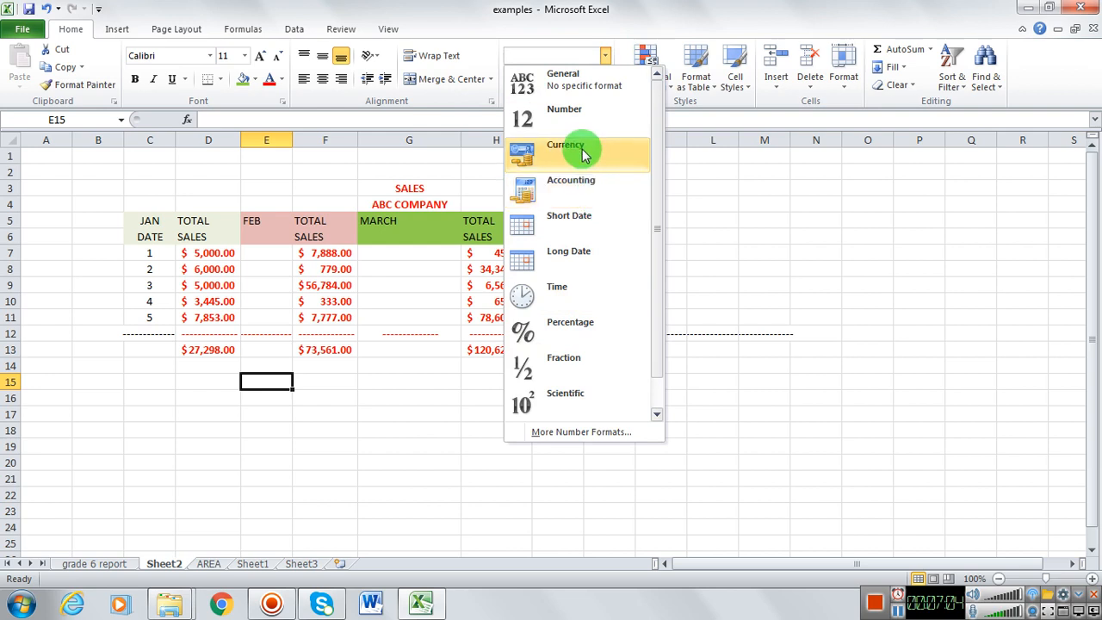
{"action": "left_click", "coordinate": [695, 117]}
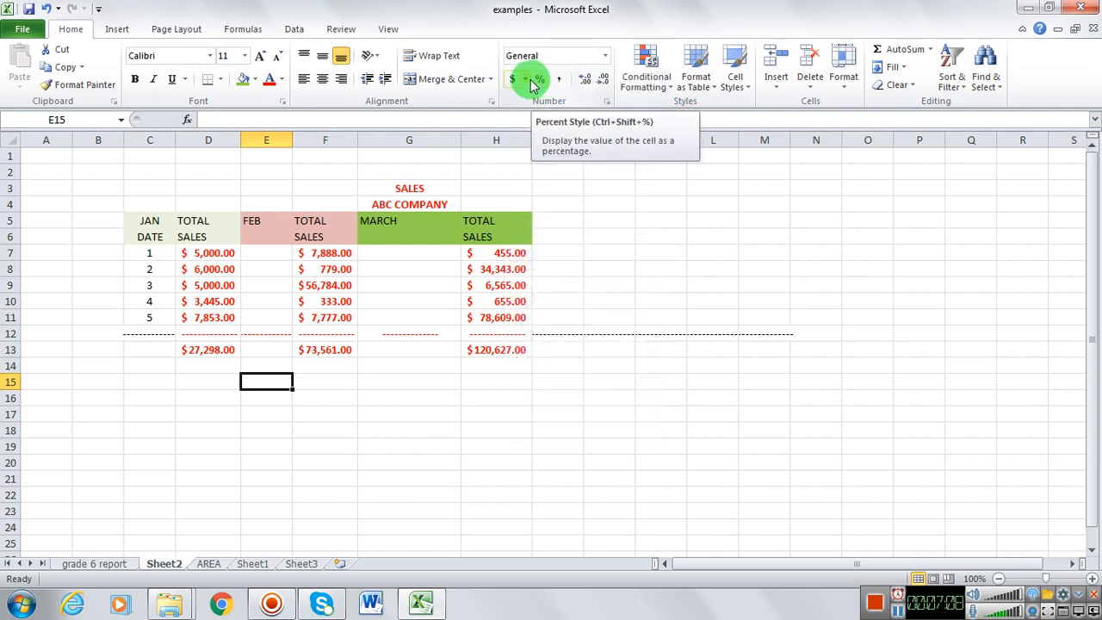
{"action": "left_click", "coordinate": [525, 79]}
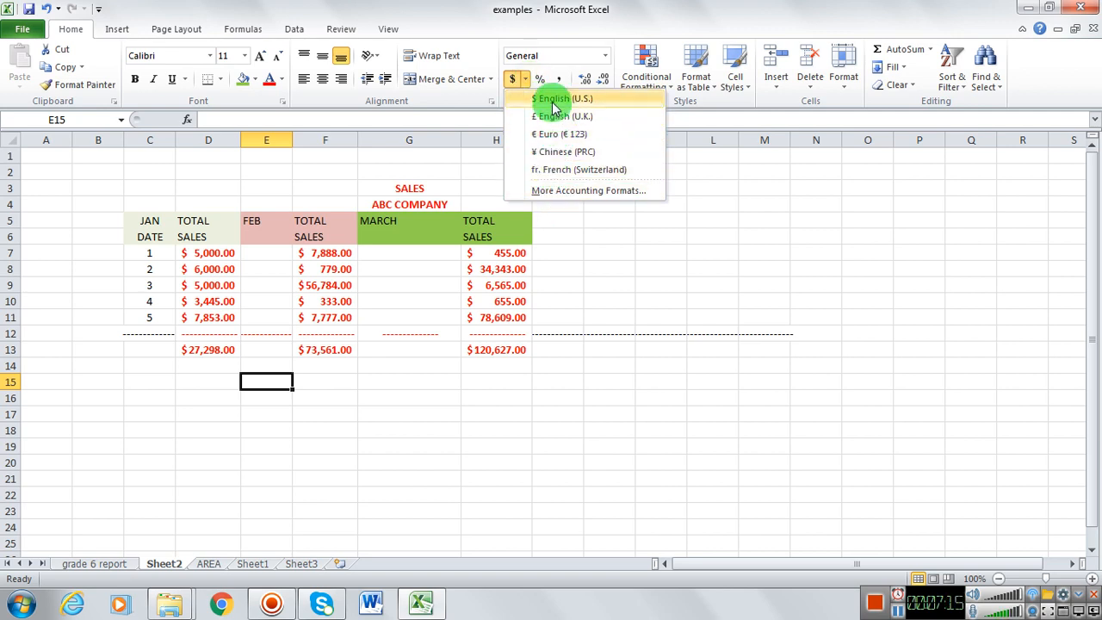
{"action": "left_click", "coordinate": [574, 363]}
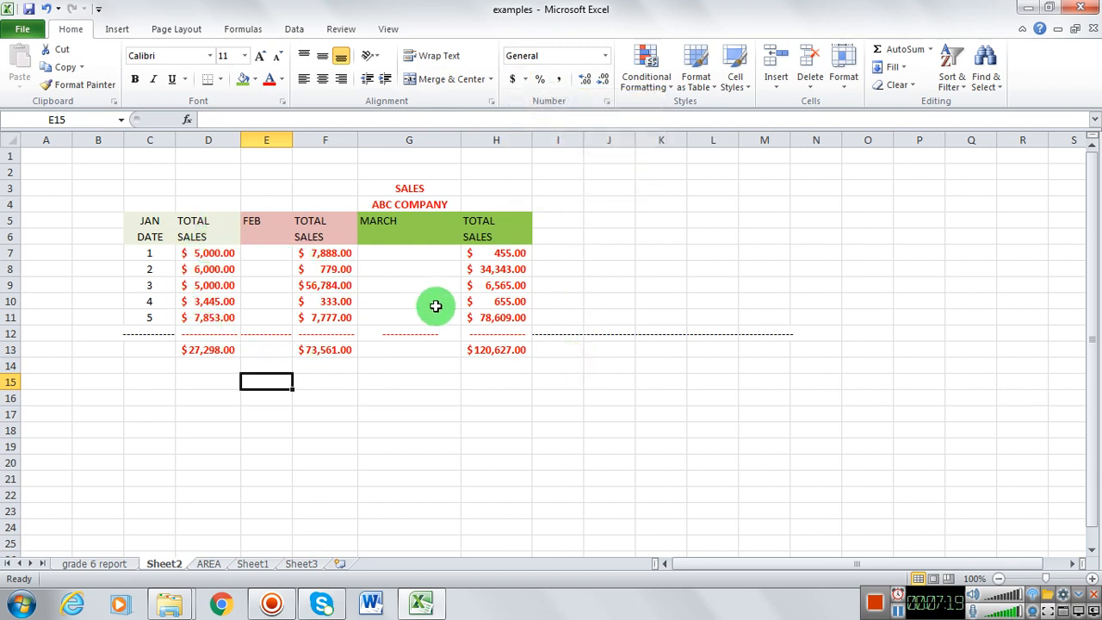
Step: Make the column headings in C5:H6 bold with a black font colour
{"action": "left_click_drag", "start_coordinate": [134, 218], "coordinate": [491, 237]}
{"action": "left_click", "coordinate": [135, 78]}
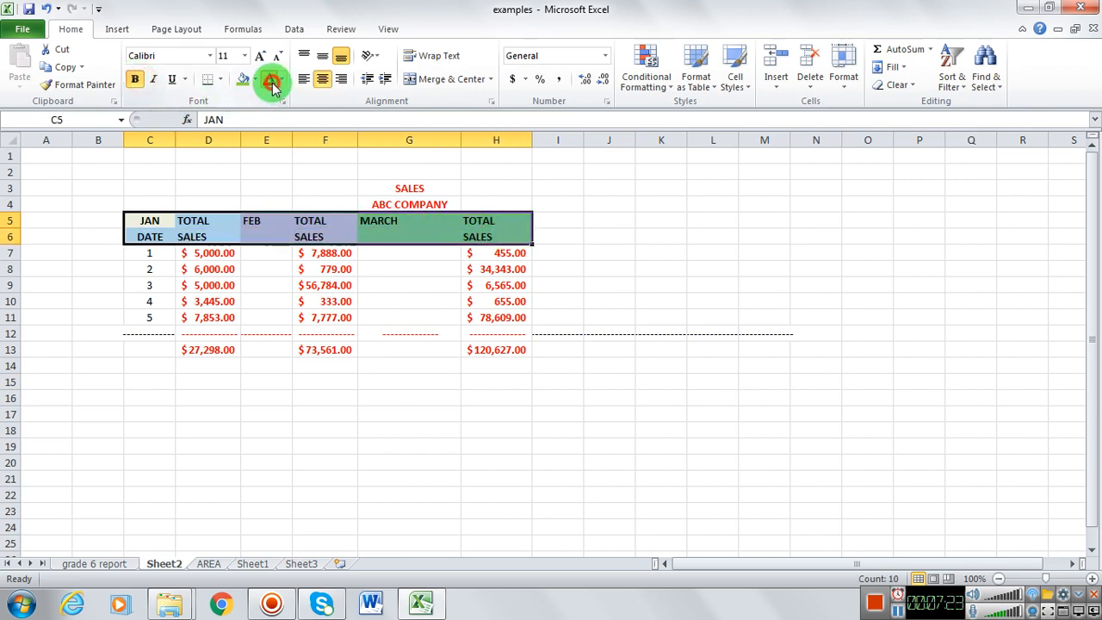
{"action": "left_click", "coordinate": [272, 84]}
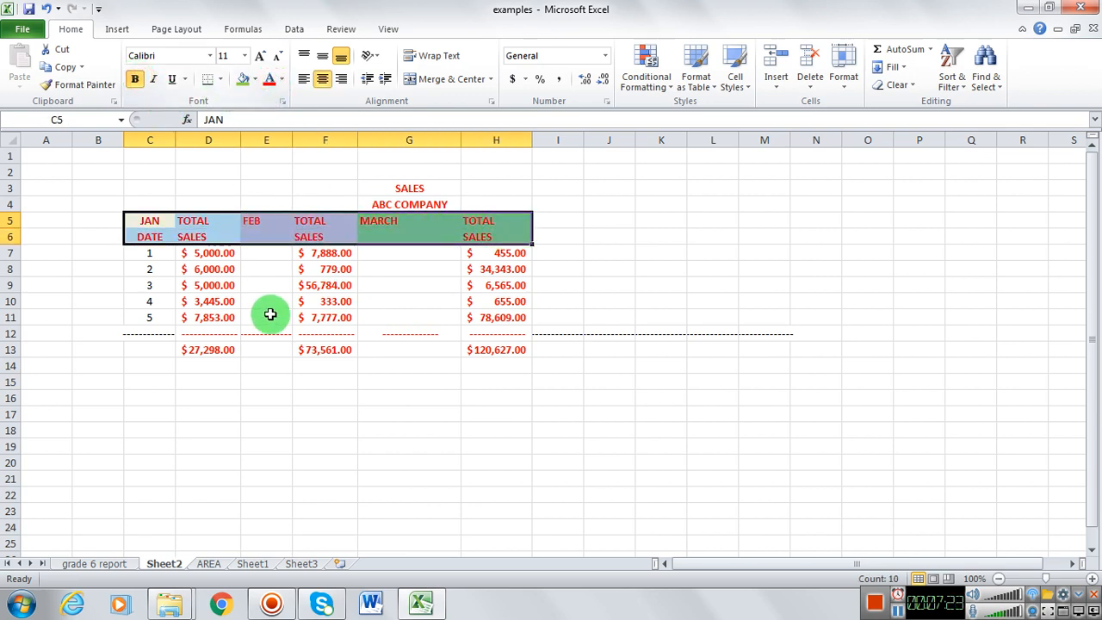
{"action": "left_click", "coordinate": [282, 79]}
{"action": "left_click", "coordinate": [285, 128]}
{"action": "left_click", "coordinate": [222, 193]}
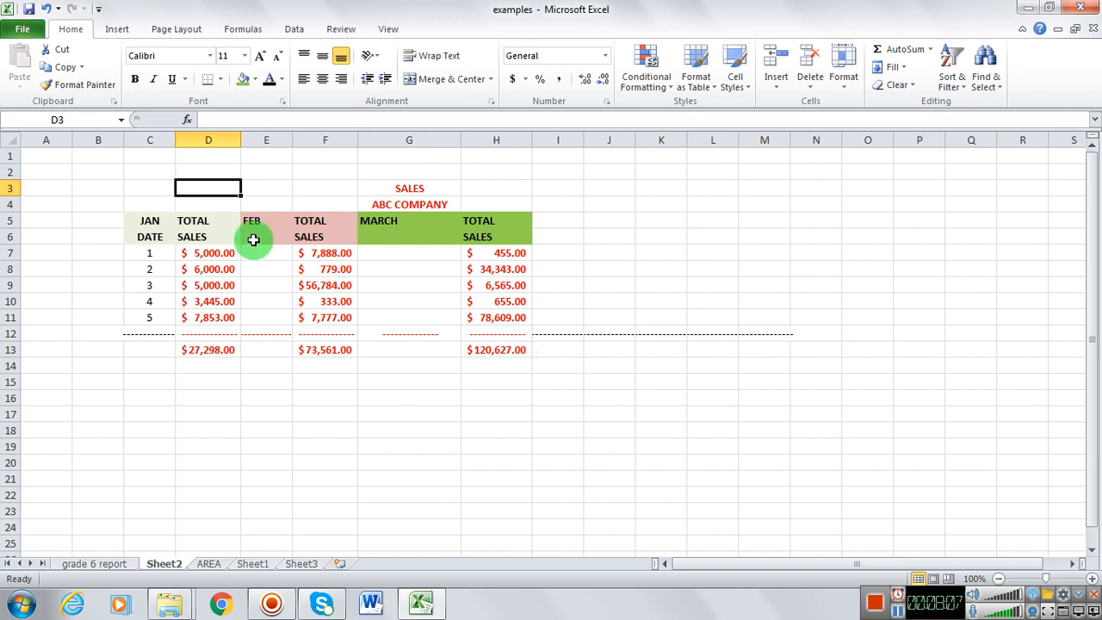
Step: Enter the label TOTAL YEARLY SALES in cell D16 below the monthly totals
{"action": "left_click", "coordinate": [189, 398]}
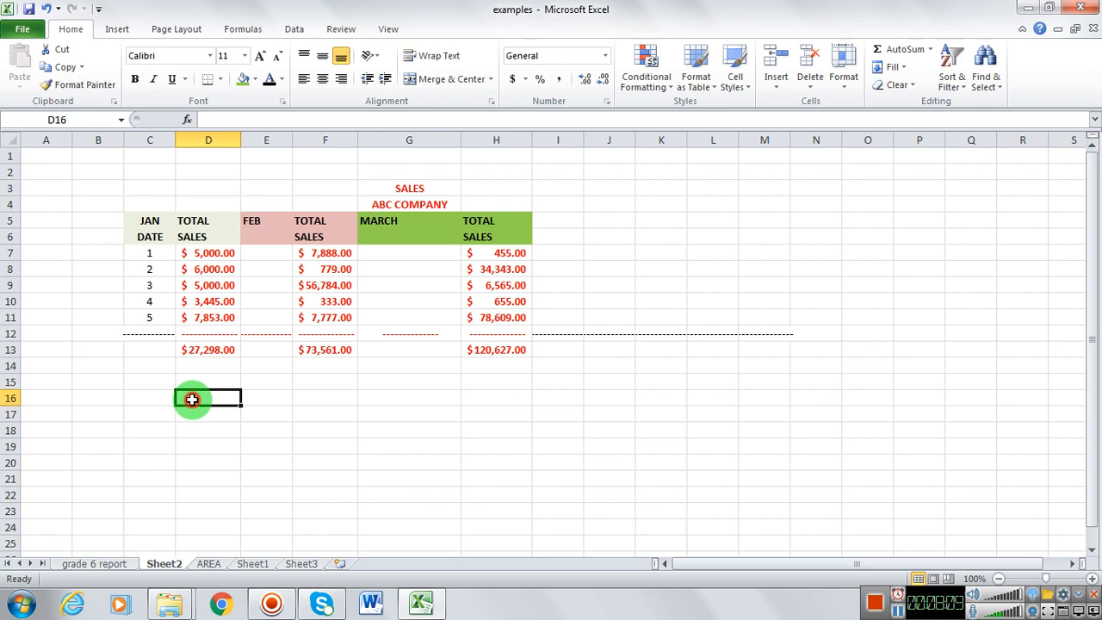
{"action": "type", "text": "TOTAL YEARL"}
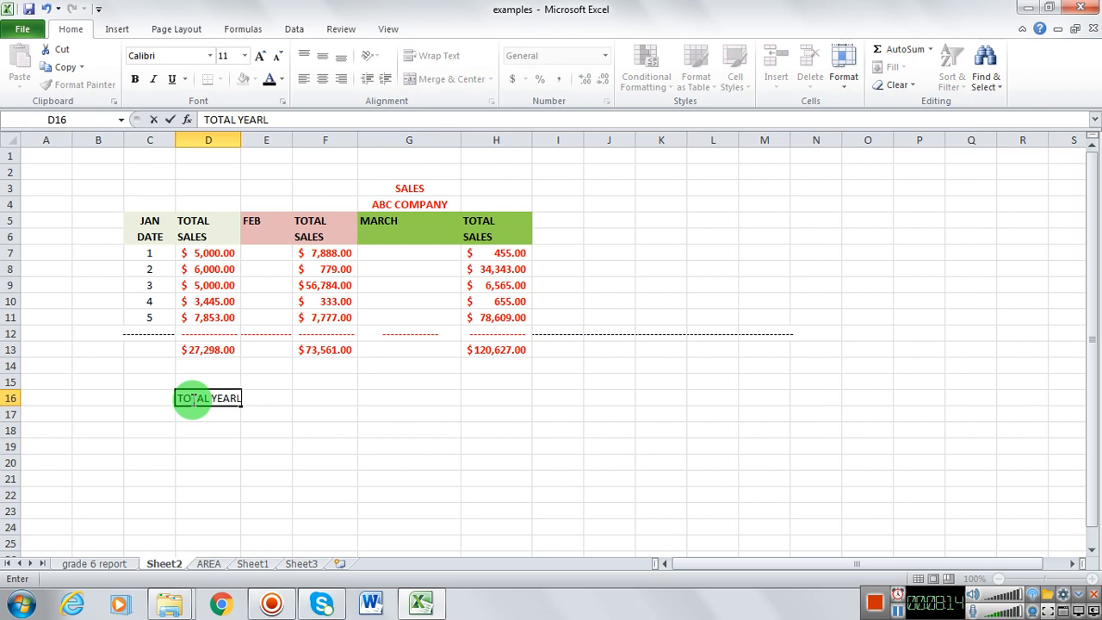
{"action": "type", "text": "Y"}
{"action": "key", "text": "Return"}
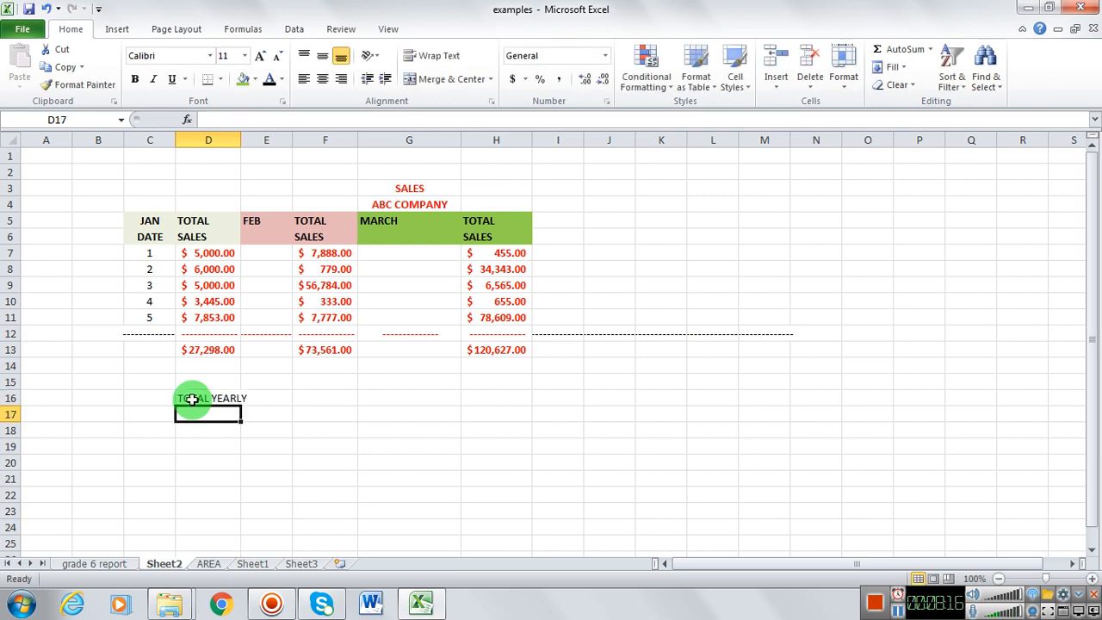
{"action": "key", "text": "Up"}
{"action": "key", "text": "Right"}
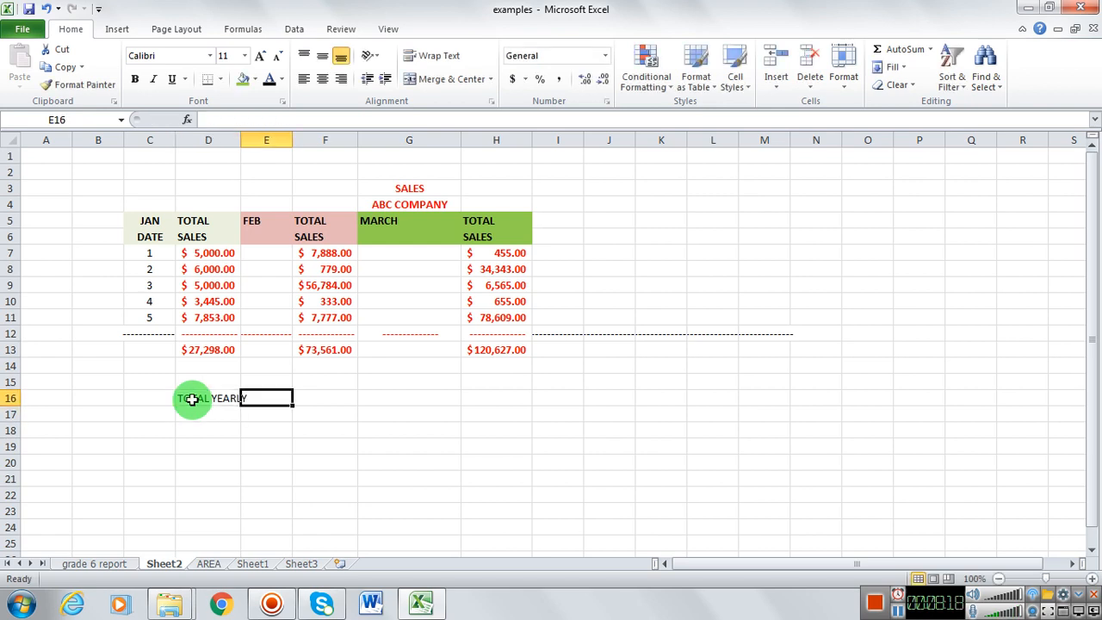
{"action": "left_click", "coordinate": [191, 399]}
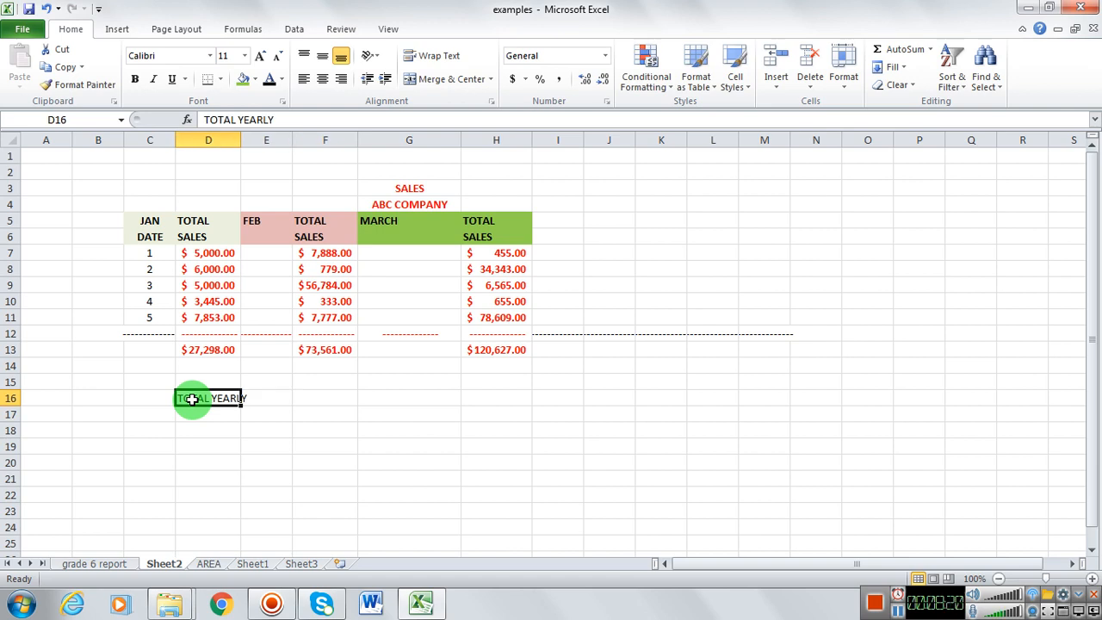
{"action": "left_click", "coordinate": [294, 119]}
{"action": "type", "text": "SALES"}
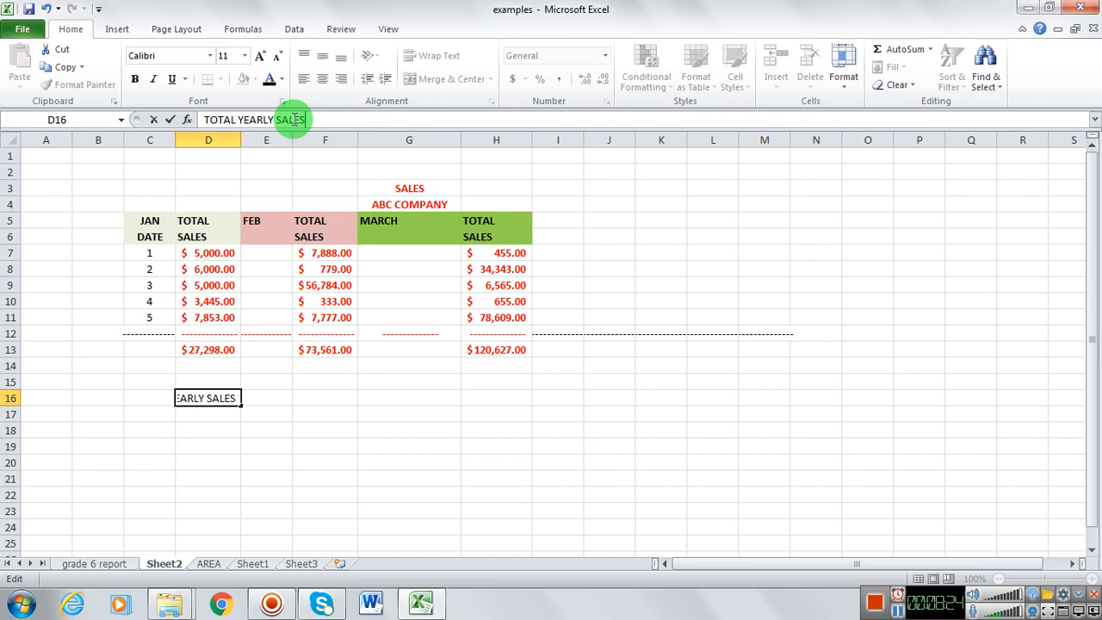
{"action": "key", "text": "Return"}
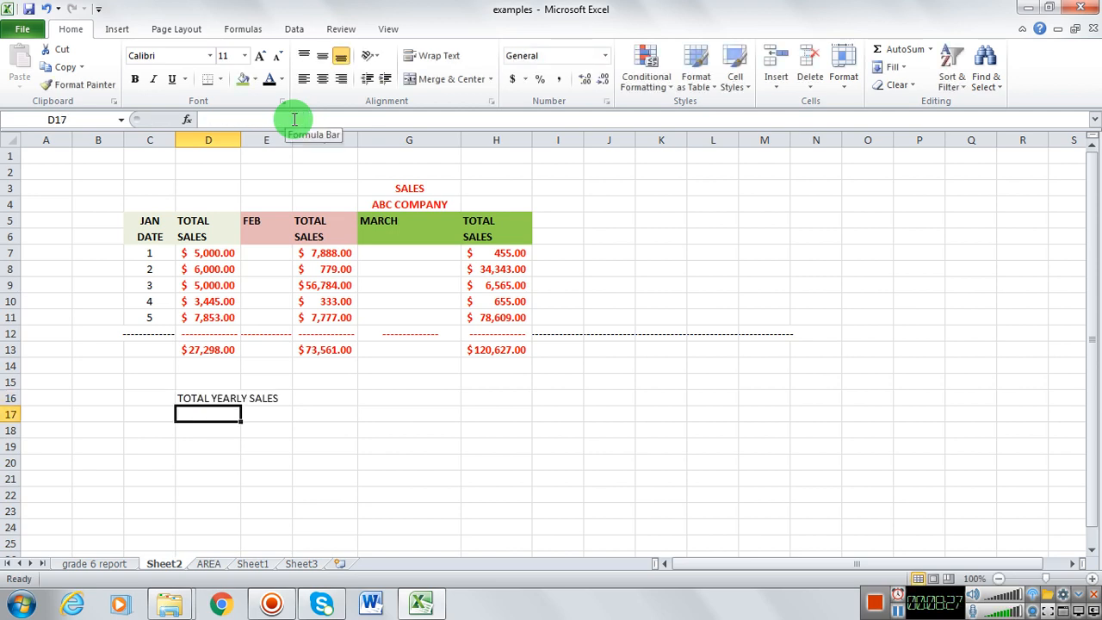
Step: Calculate the yearly sales in cell D17 with an AutoSum of the monthly totals in D13:H13
{"action": "left_click", "coordinate": [899, 56]}
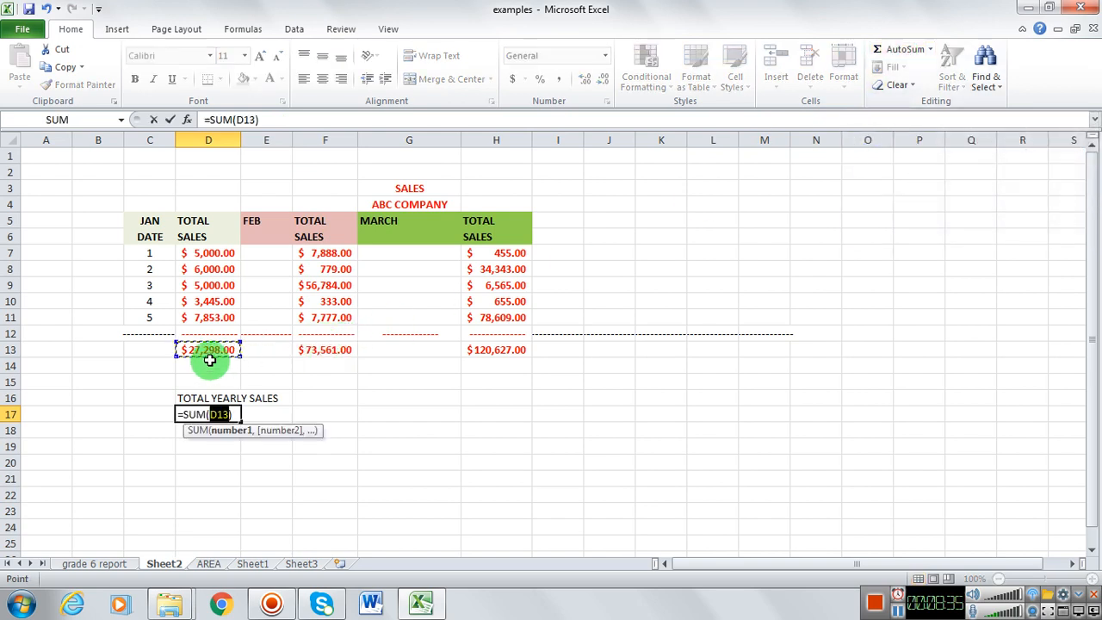
{"action": "key", "text": "F8"}
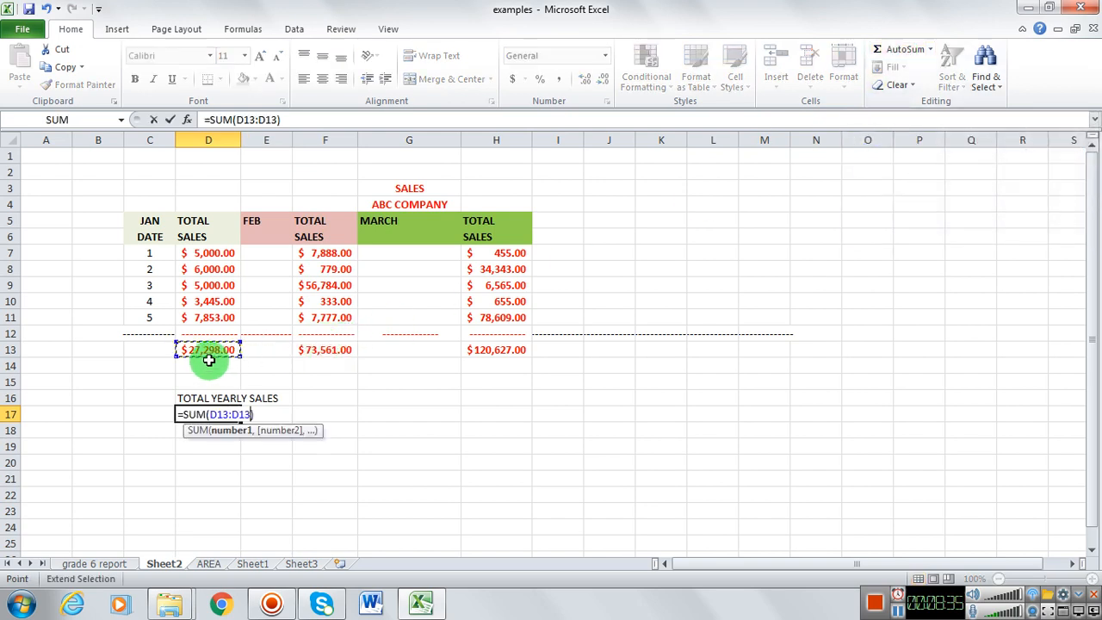
{"action": "left_click", "coordinate": [499, 350]}
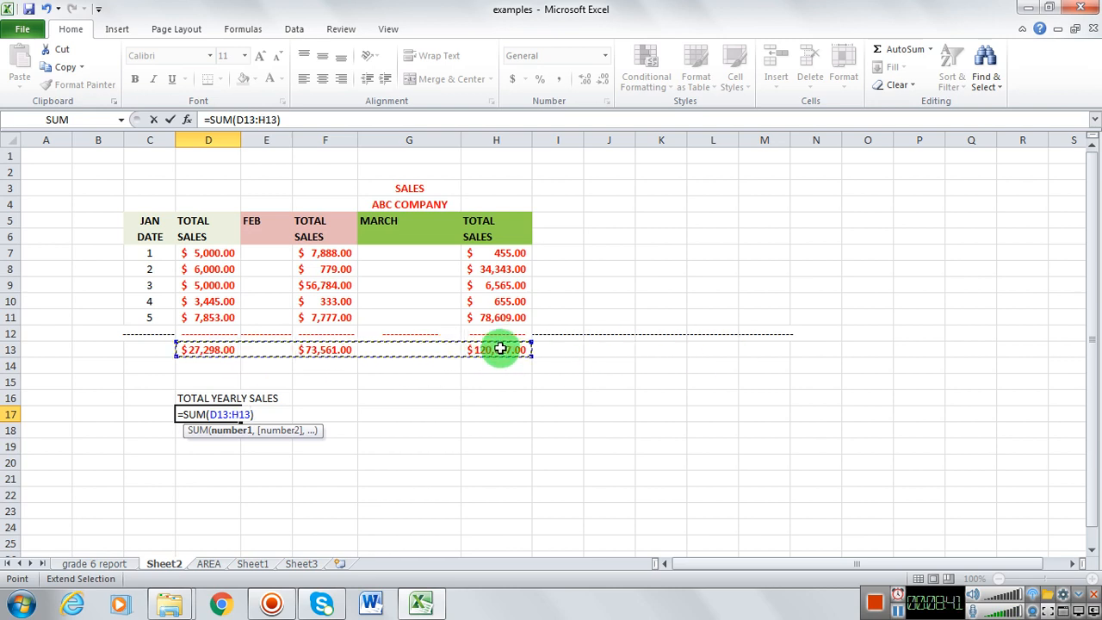
{"action": "key", "text": "Return"}
Step: Make the yearly sales total in cell D17 bold with a standard red font colour
{"action": "left_click", "coordinate": [226, 417]}
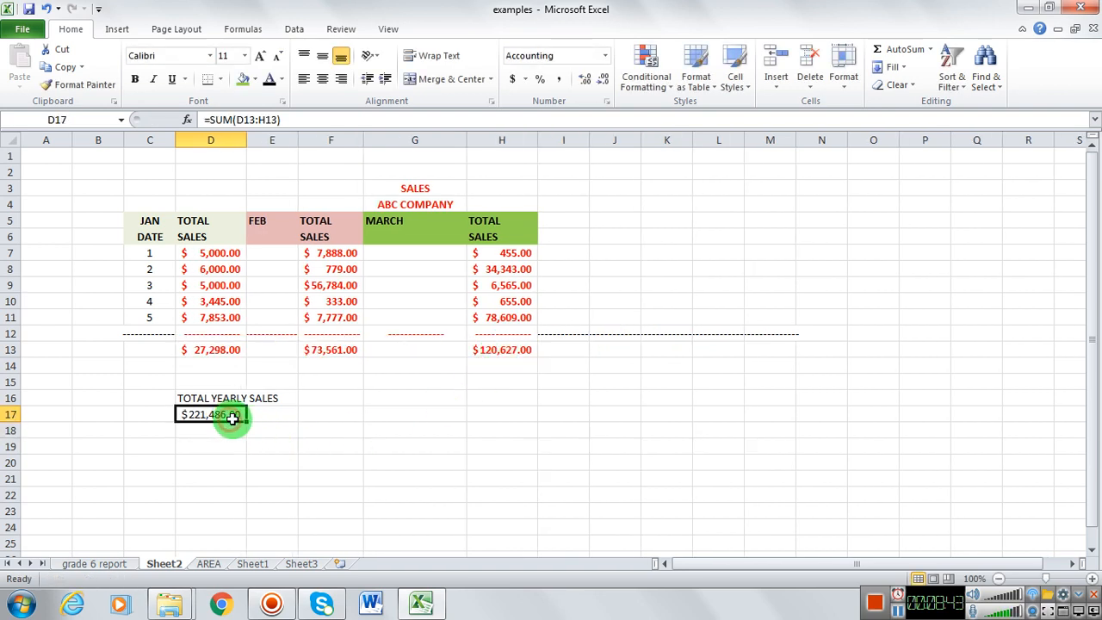
{"action": "left_click", "coordinate": [281, 78]}
{"action": "left_click", "coordinate": [283, 215]}
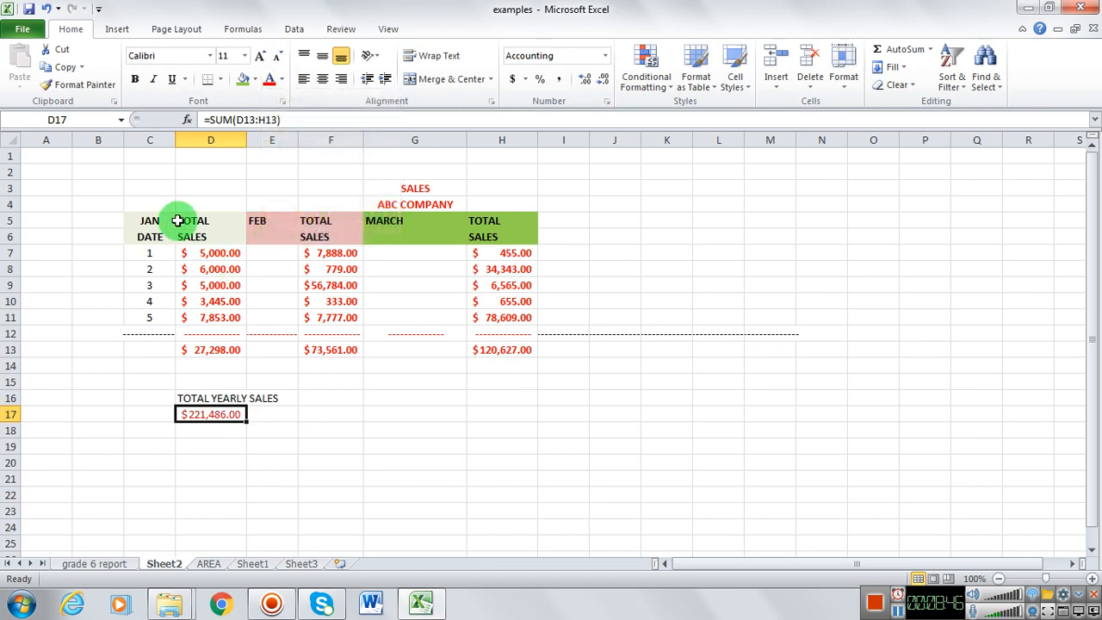
{"action": "left_click", "coordinate": [134, 78]}
{"action": "left_click", "coordinate": [313, 476]}
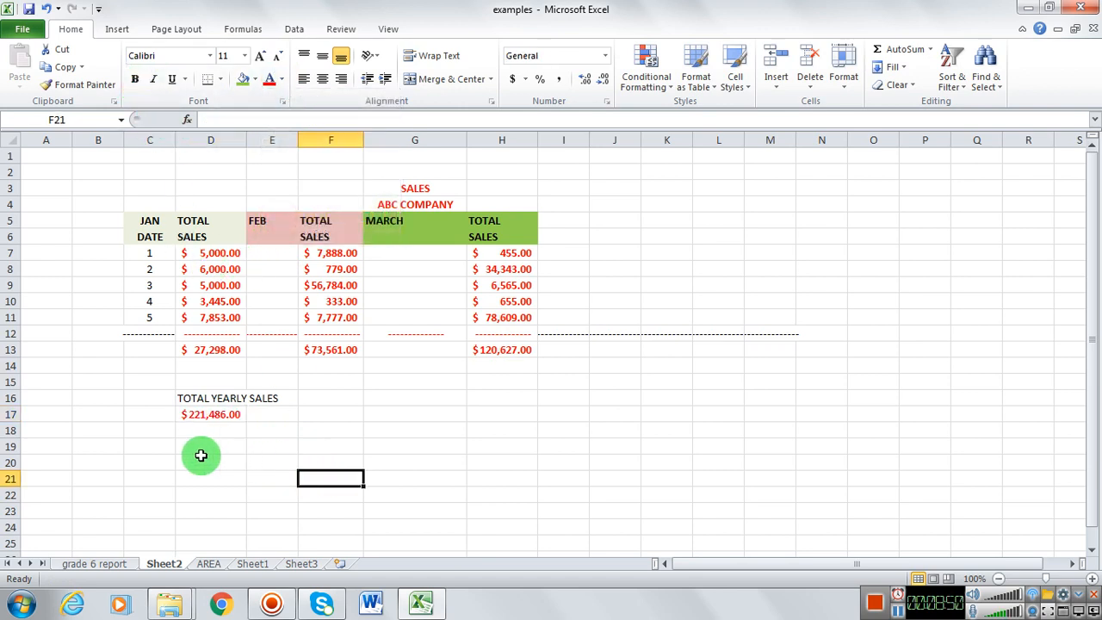
Step: Select cells D16:E16 containing the TOTAL YEARLY SALES label
{"action": "left_click", "coordinate": [209, 416]}
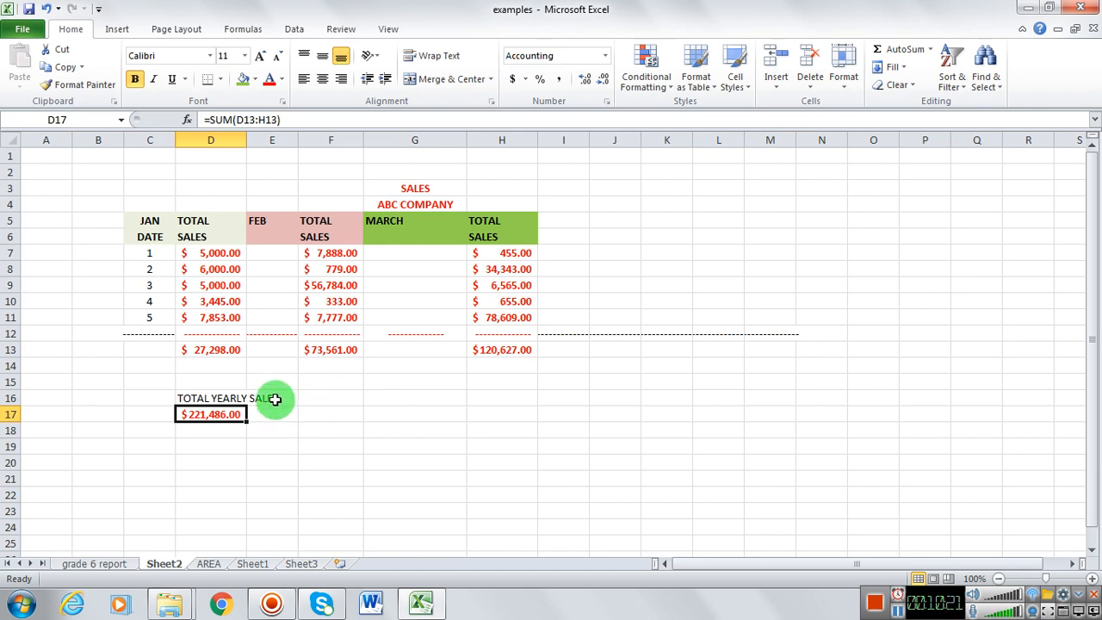
{"action": "left_click_drag", "start_coordinate": [274, 399], "coordinate": [243, 397]}
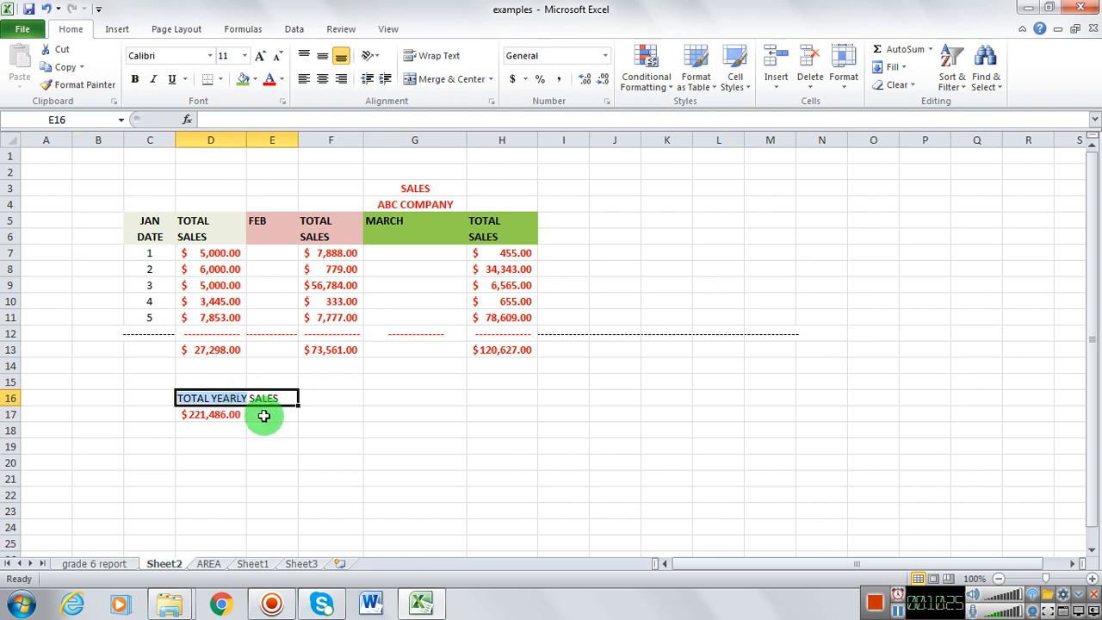